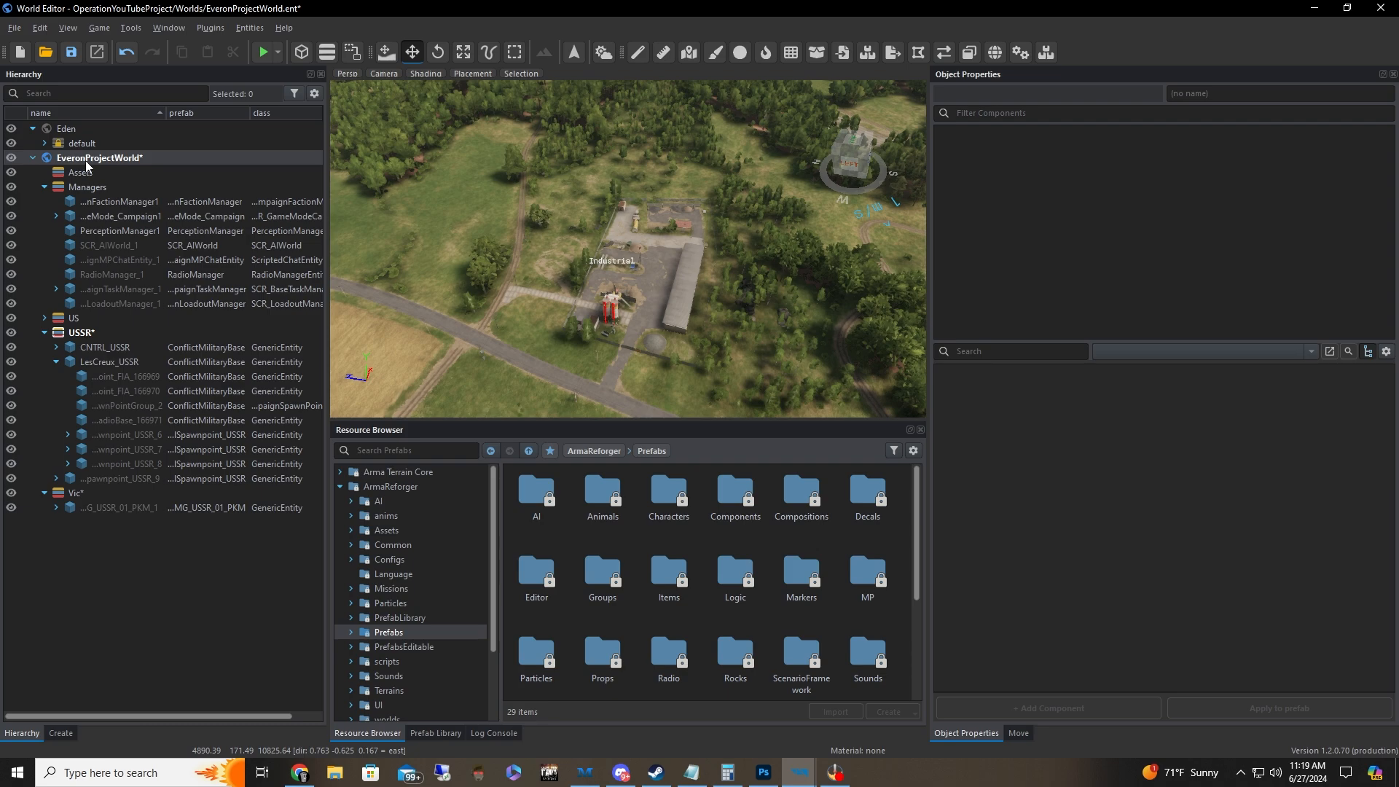
# - Create two new layers named Supply and Cache in EveronProjectWorld
pyautogui.click(126, 186)
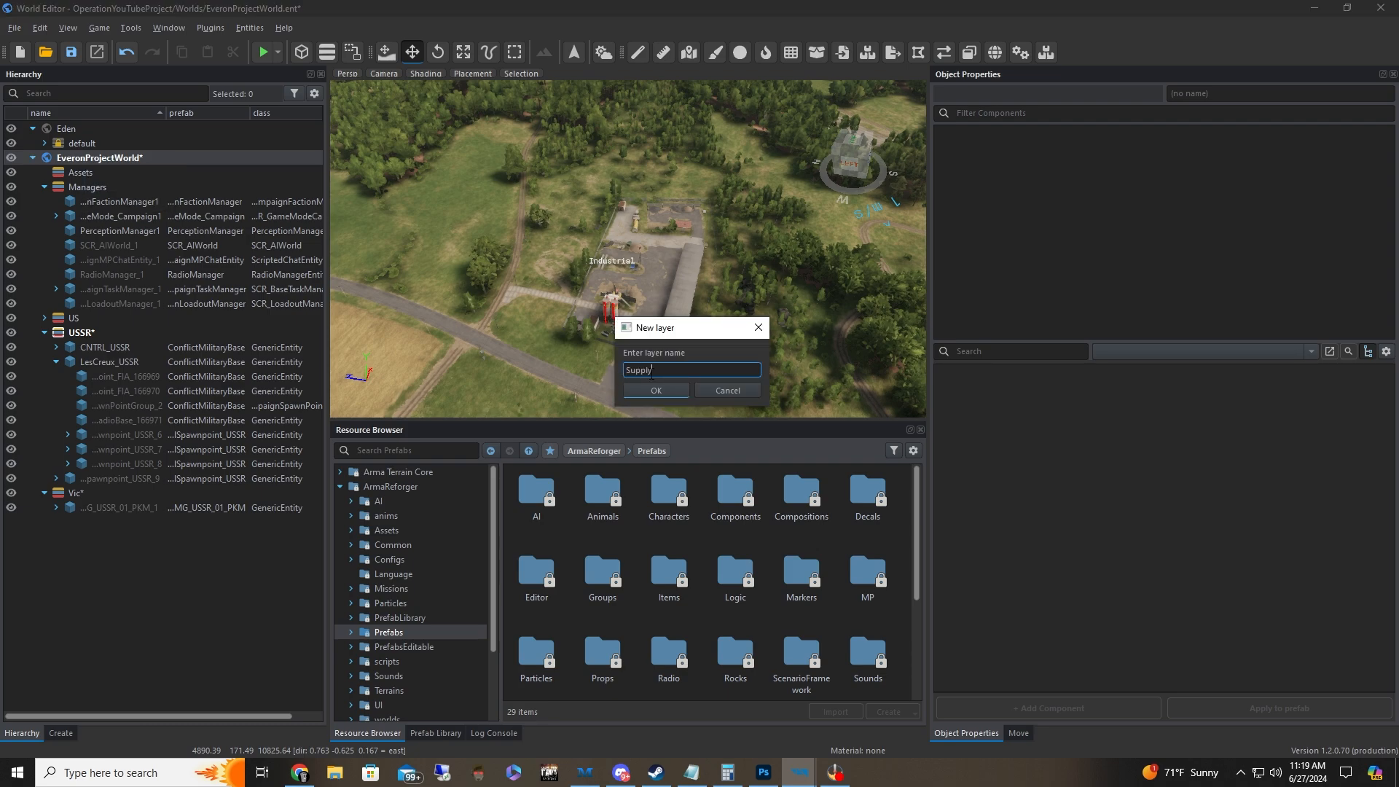
pyautogui.click(655, 390)
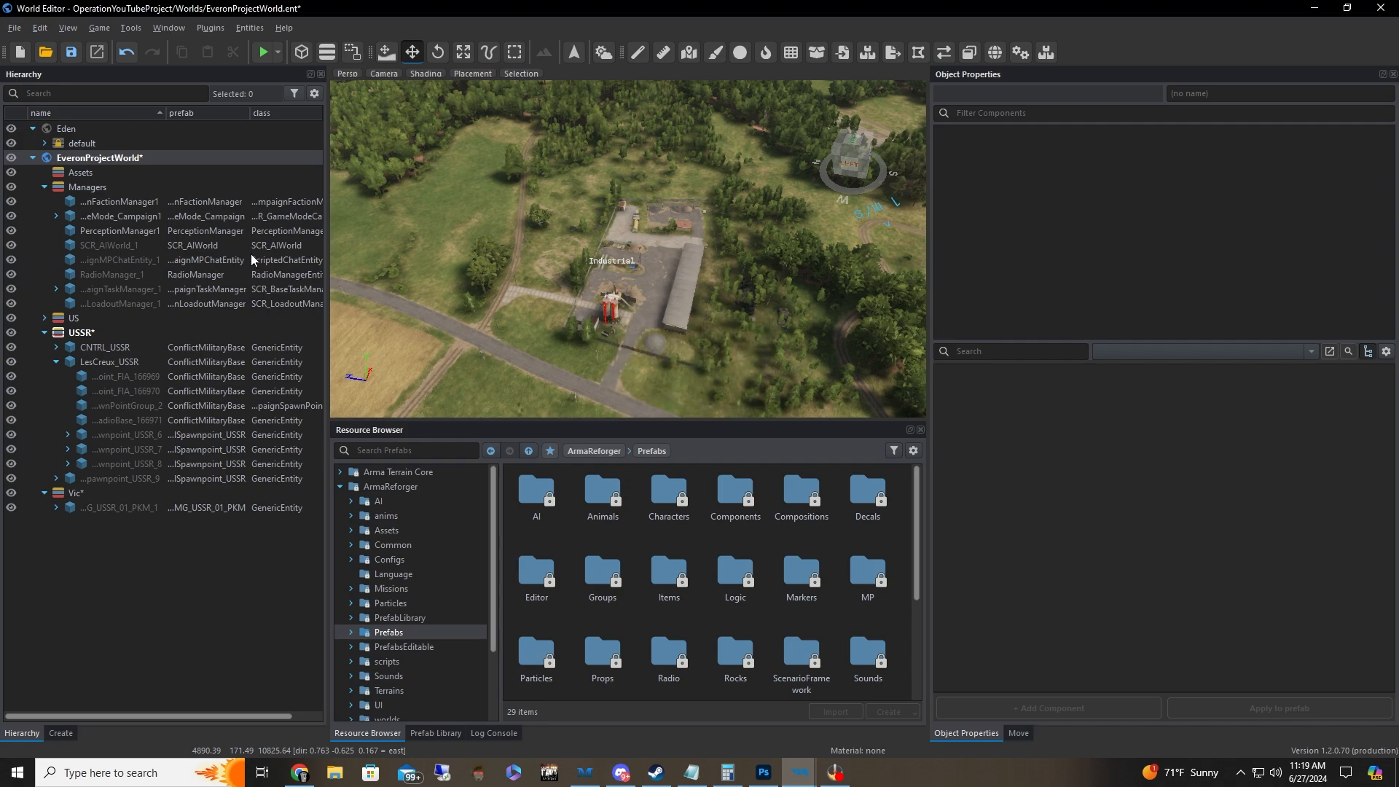
pyautogui.rightClick(134, 159)
pyautogui.click(174, 183)
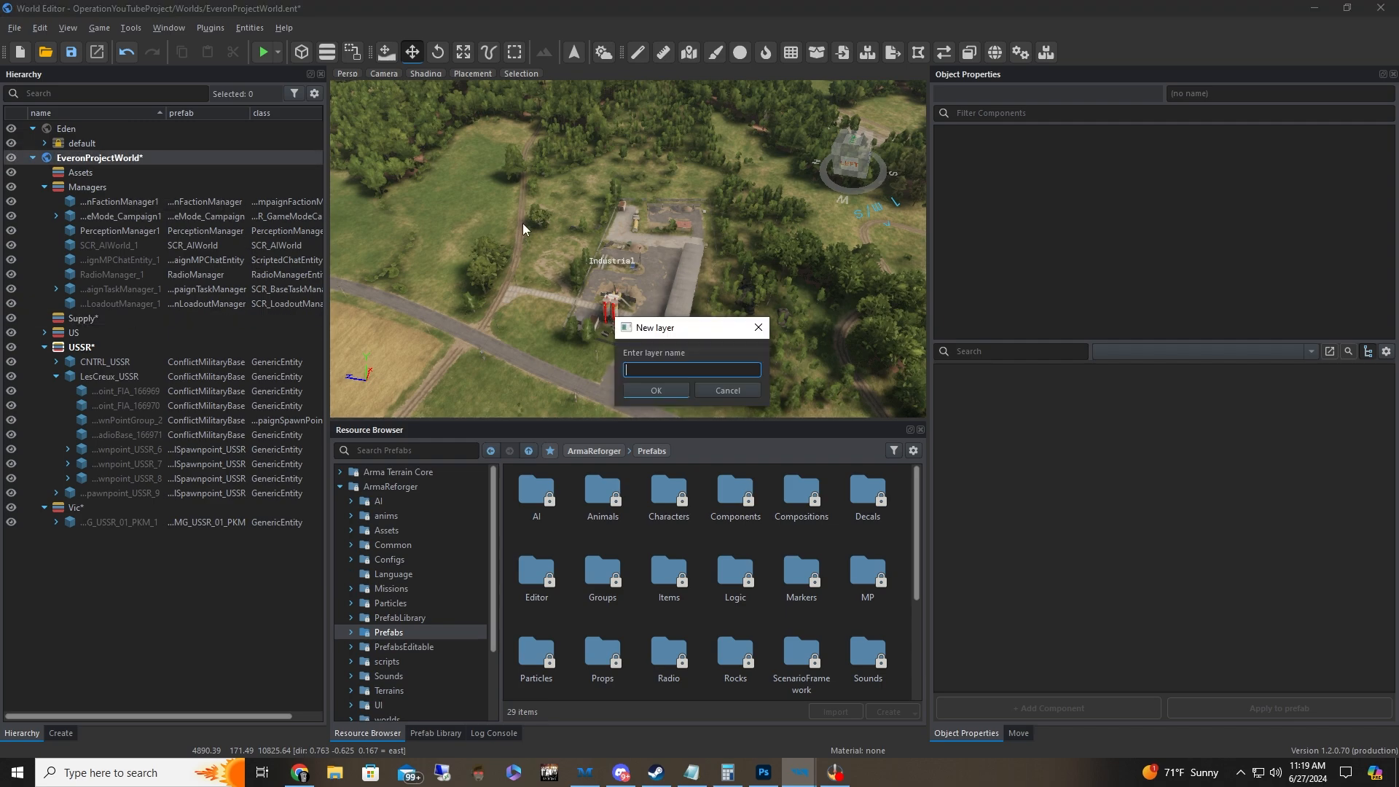
pyautogui.write('A')
pyautogui.press('BackSpace')
pyautogui.write('Cache')
pyautogui.click(647, 393)
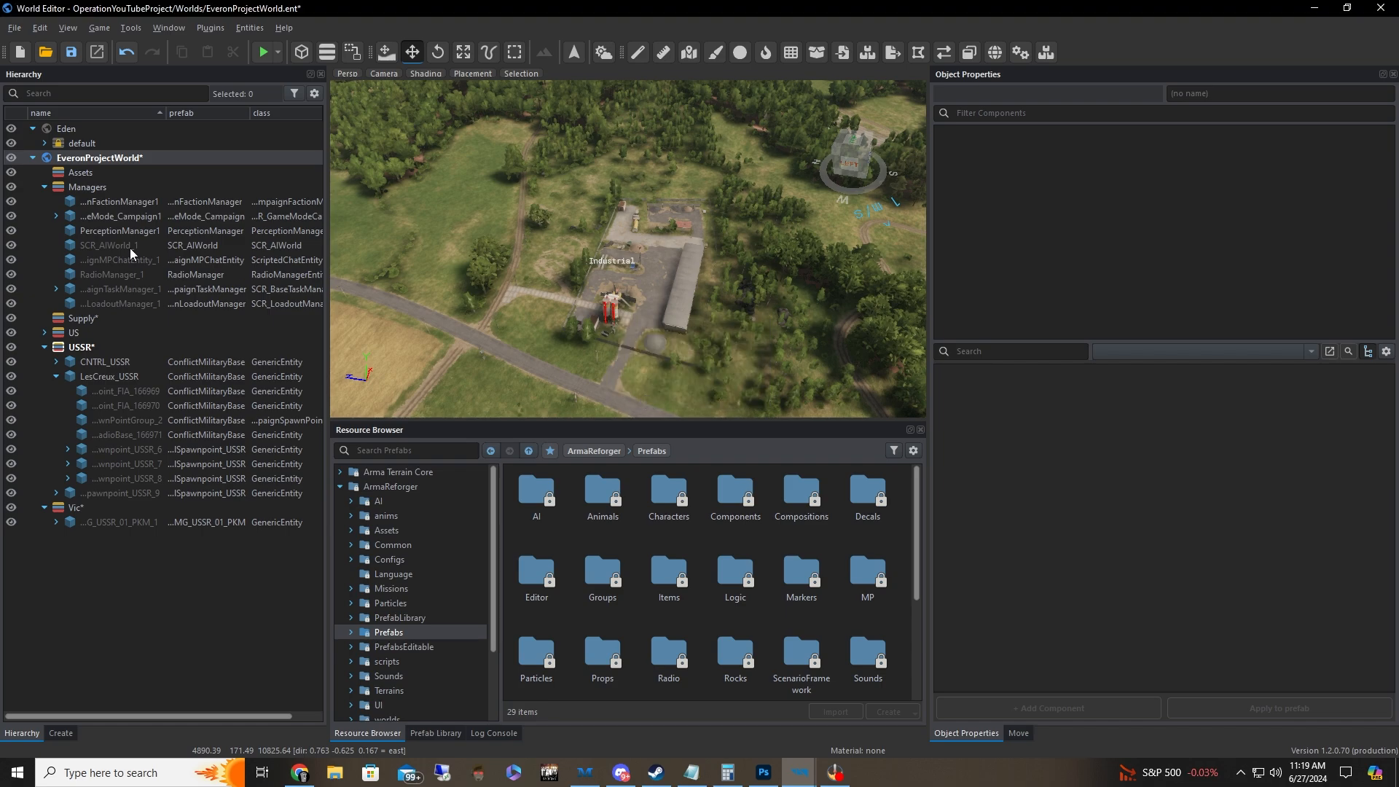
# - Create a new layer named Radio in EveronProjectWorld and collapse the USSR layer in the hierarchy
pyautogui.rightClick(93, 156)
pyautogui.click(140, 182)
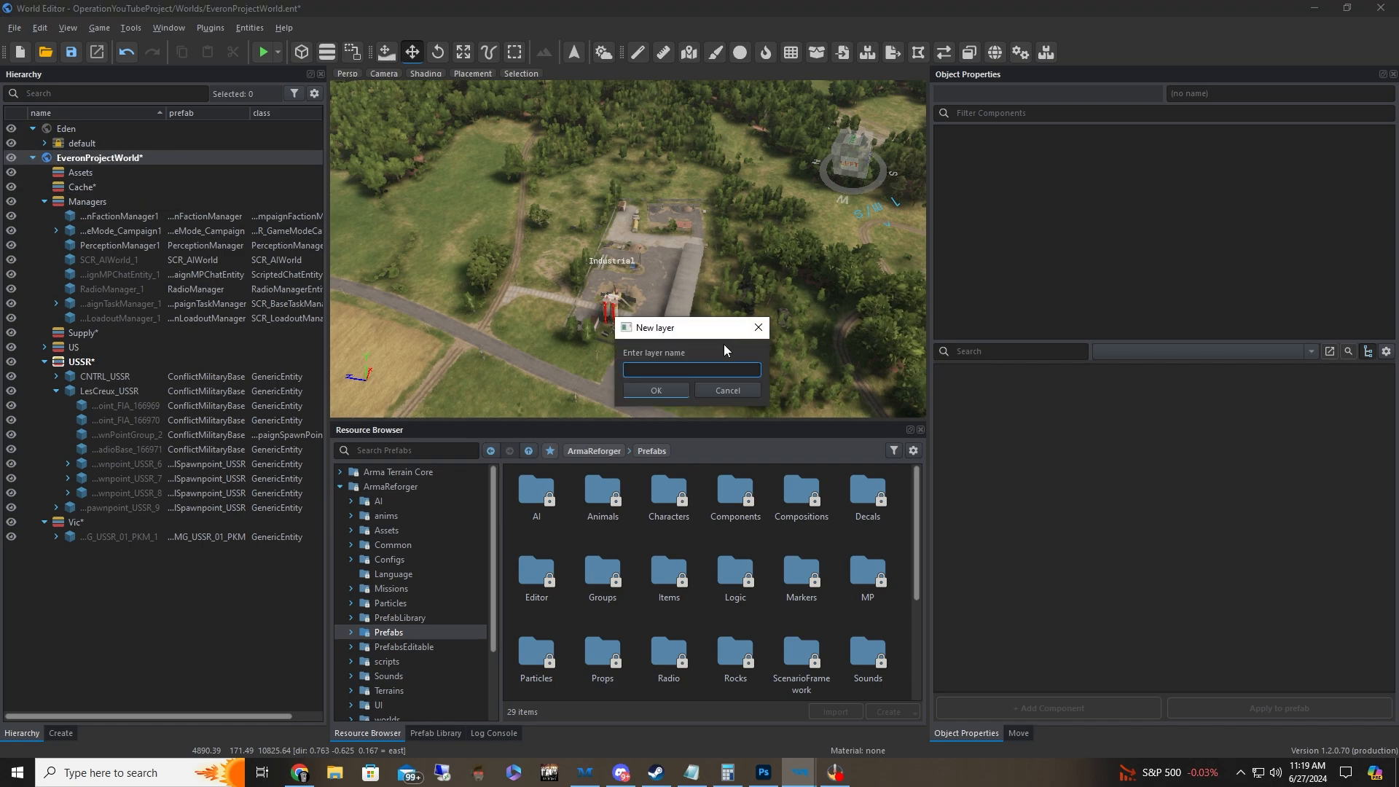
pyautogui.write('Radio')
pyautogui.click(652, 394)
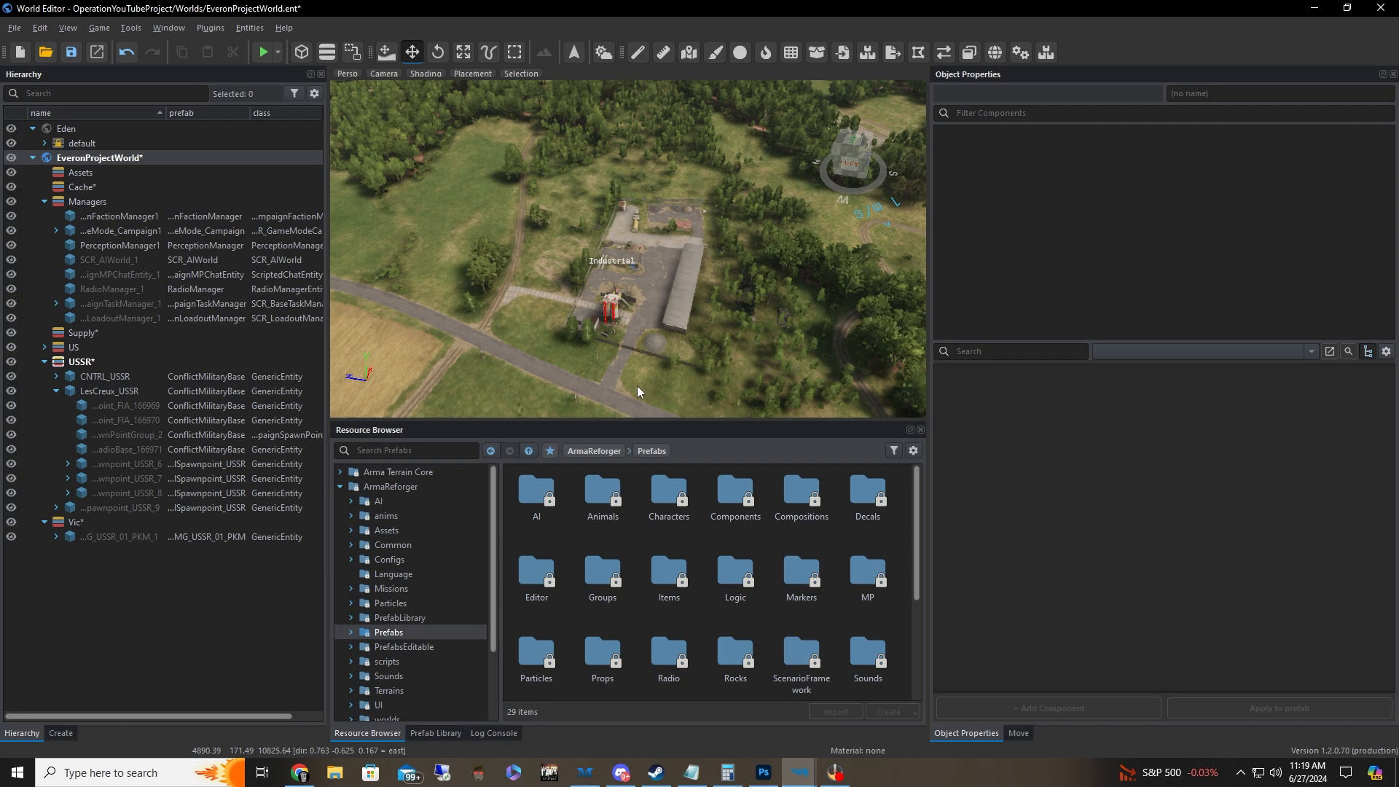
pyautogui.click(46, 375)
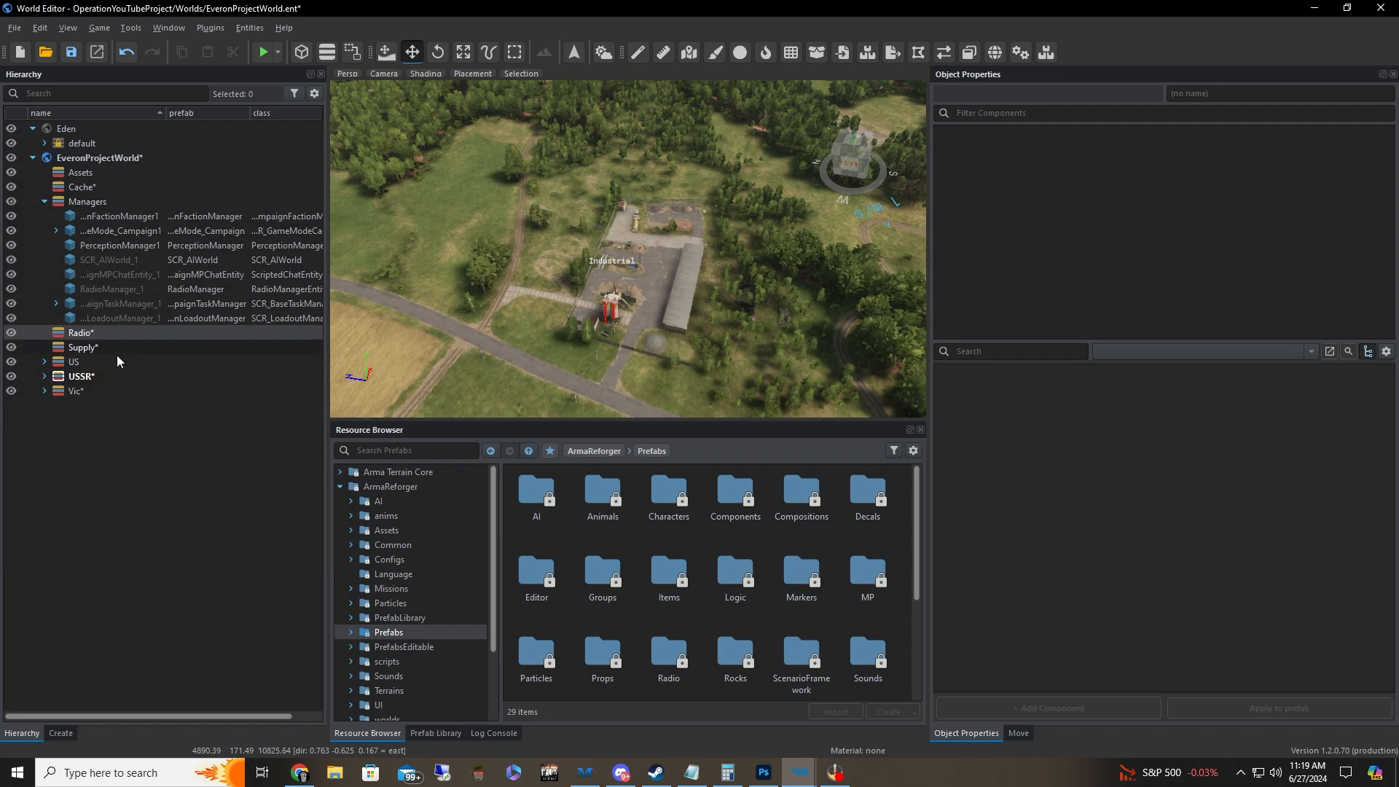
# - Make Supply the active layer and place the CampaignRemnantsSupplyDepot.et prefab in the middle of the Industrial yard
pyautogui.doubleClick(100, 350)
pyautogui.moveTo(510, 321); pyautogui.dragTo(583, 313, button='right')
pyautogui.press('w')
pyautogui.press('s')
pyautogui.press('a')
pyautogui.moveTo(636, 273); pyautogui.dragTo(637, 281, button='right')
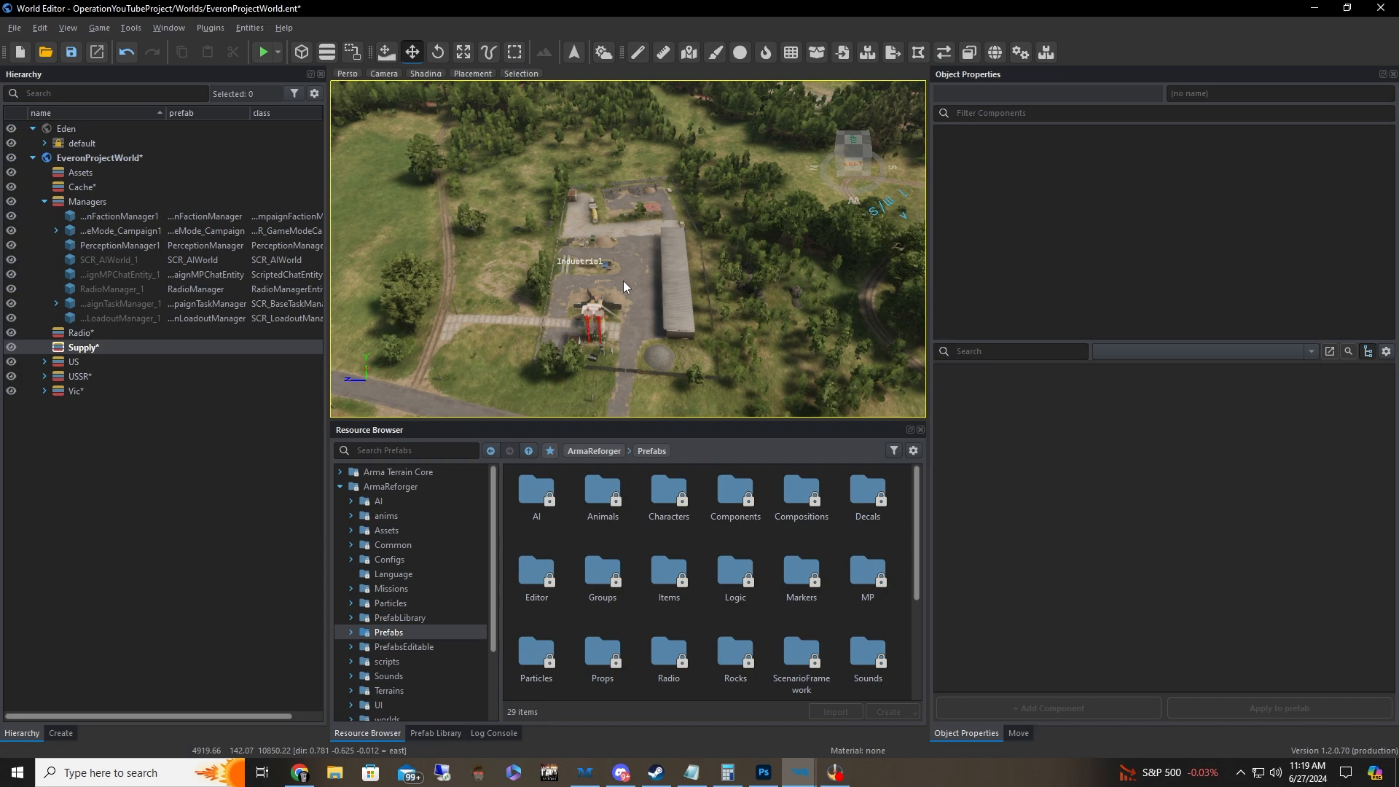
pyautogui.click(430, 451)
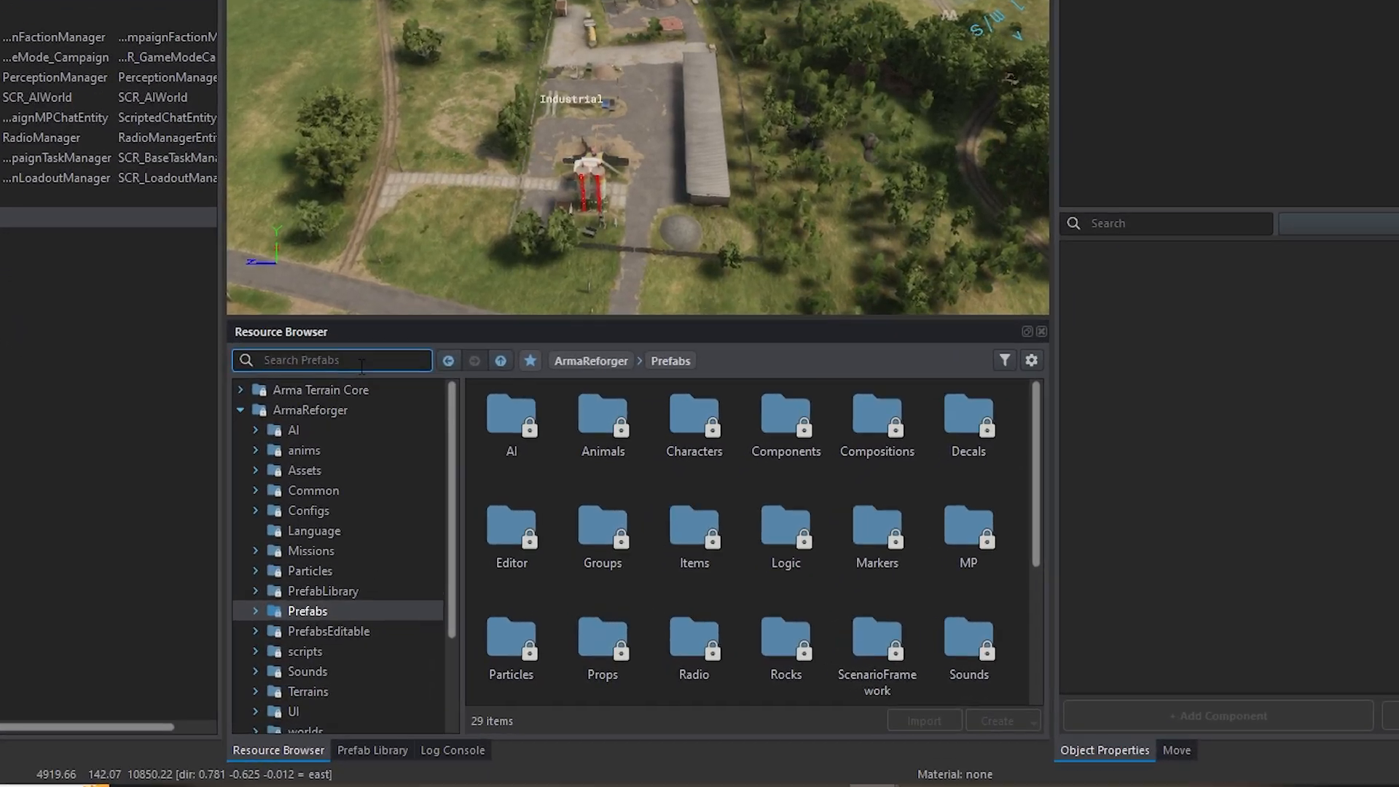
pyautogui.write('supplydepot')
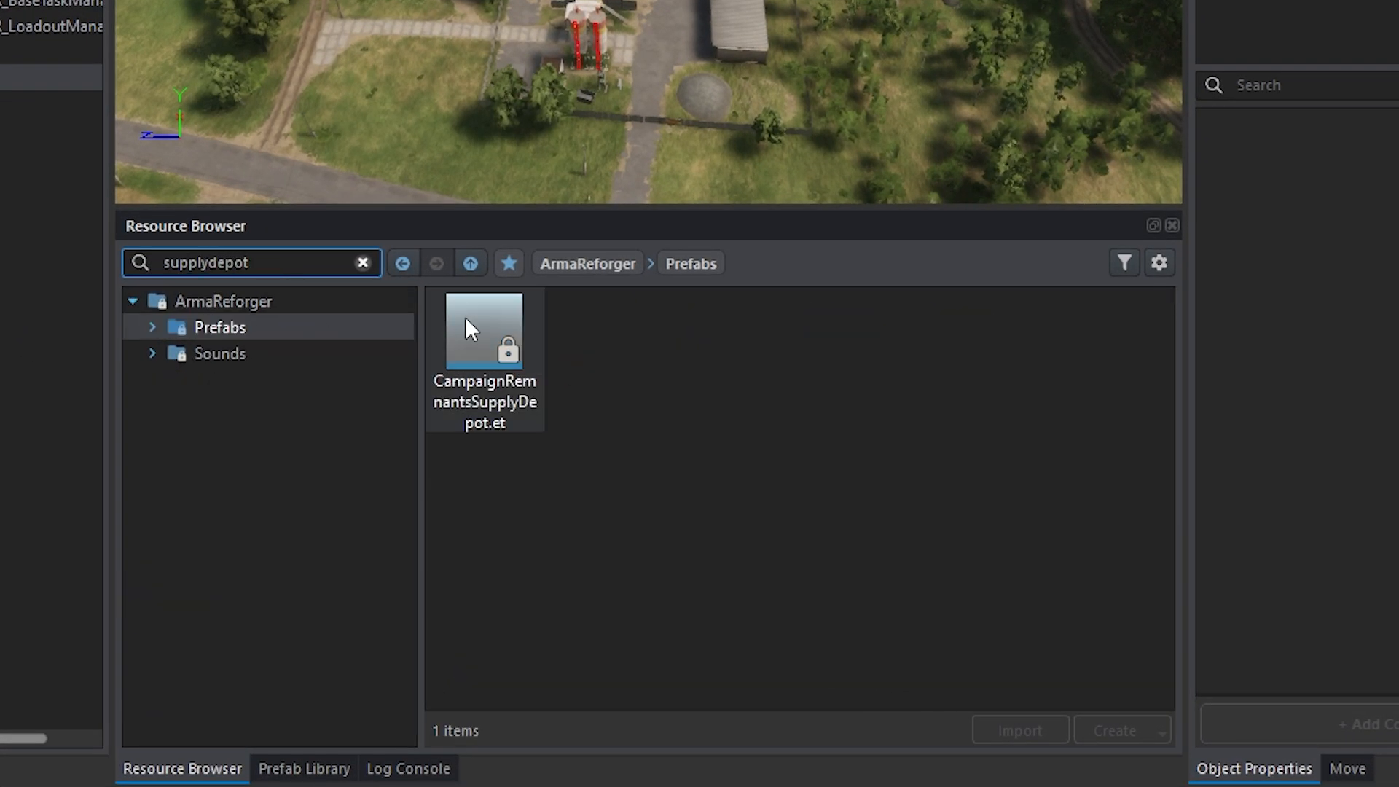
pyautogui.click(522, 386)
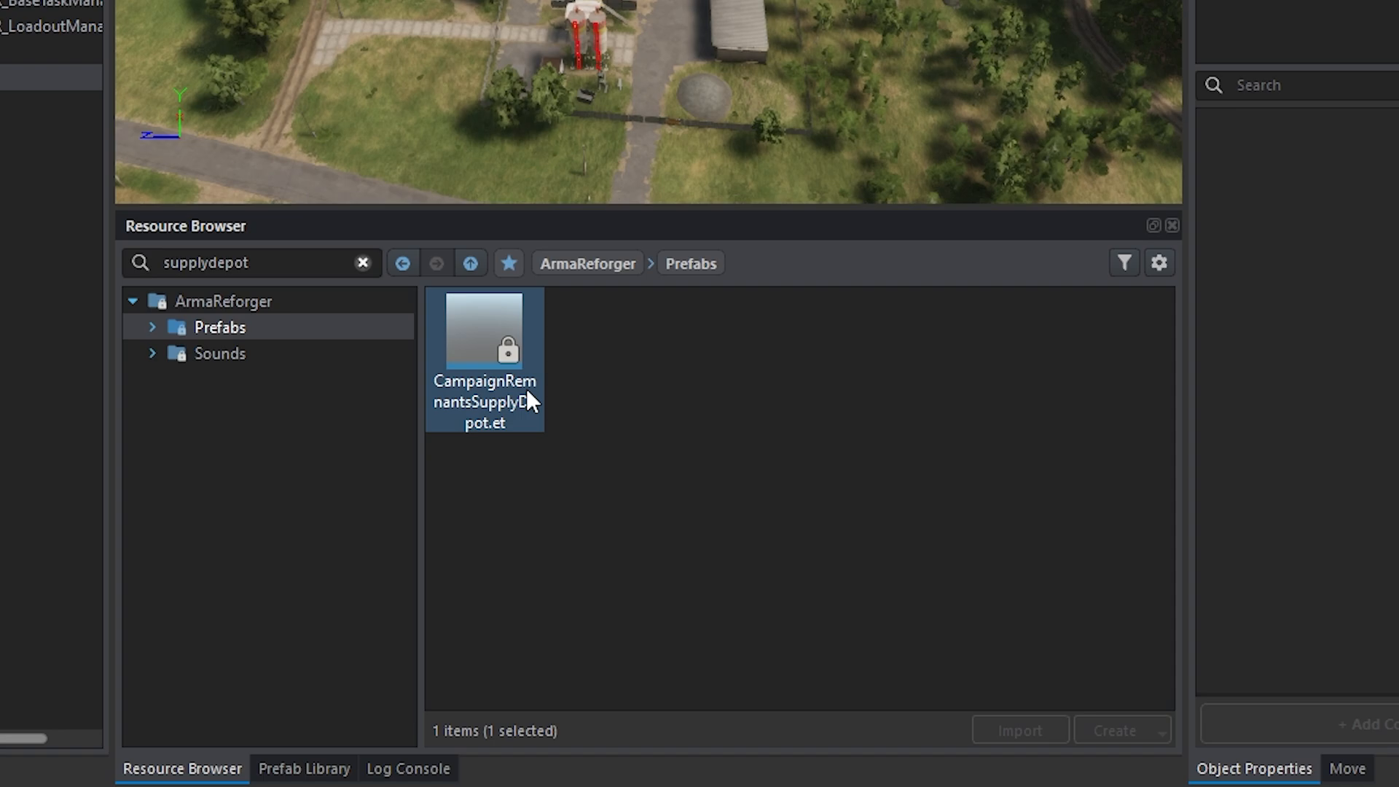
pyautogui.moveTo(491, 426); pyautogui.dragTo(646, 0)
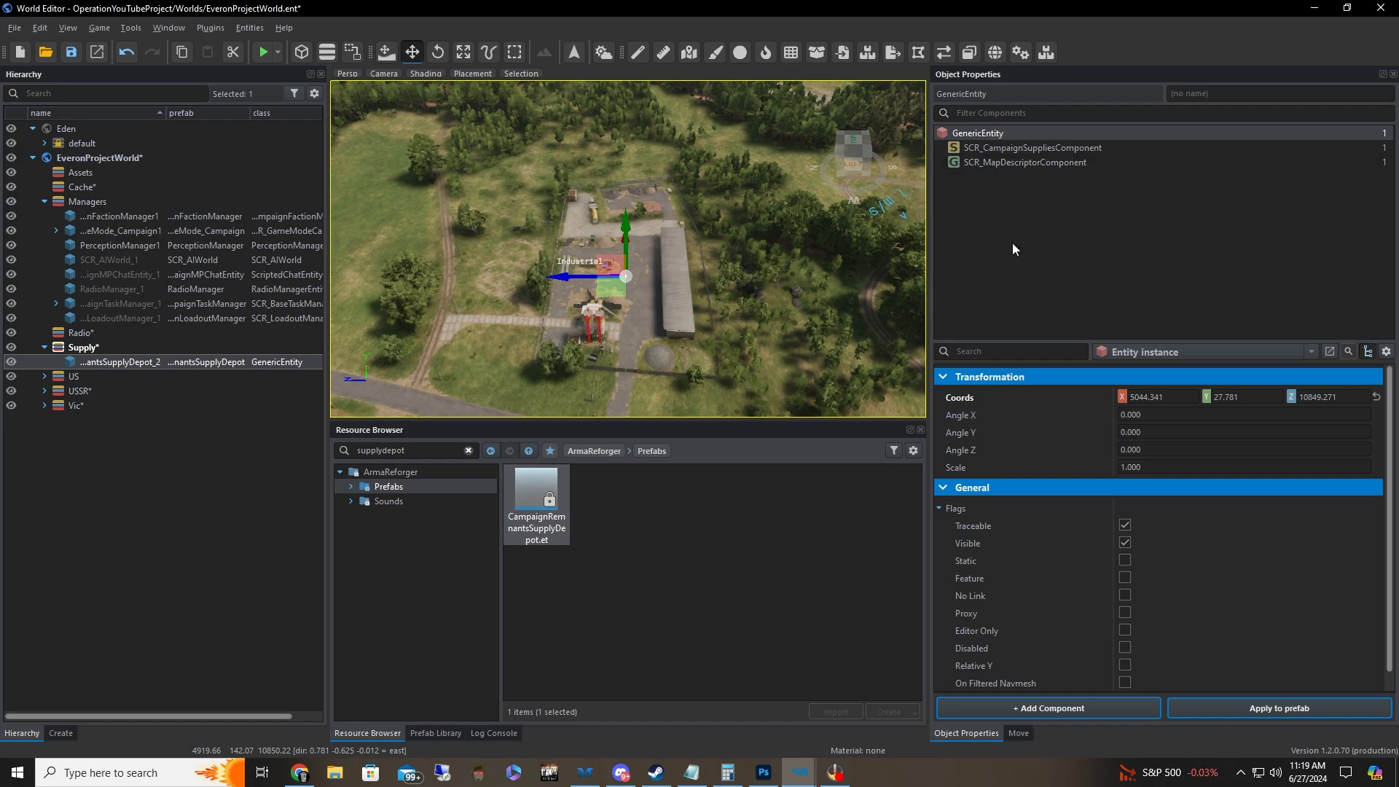
# - Examine the placed supply depot's SCR_CampaignSuppliesComponent and SCR_MapDescriptorComponent settings and its surroundings
pyautogui.click(990, 153)
pyautogui.click(995, 163)
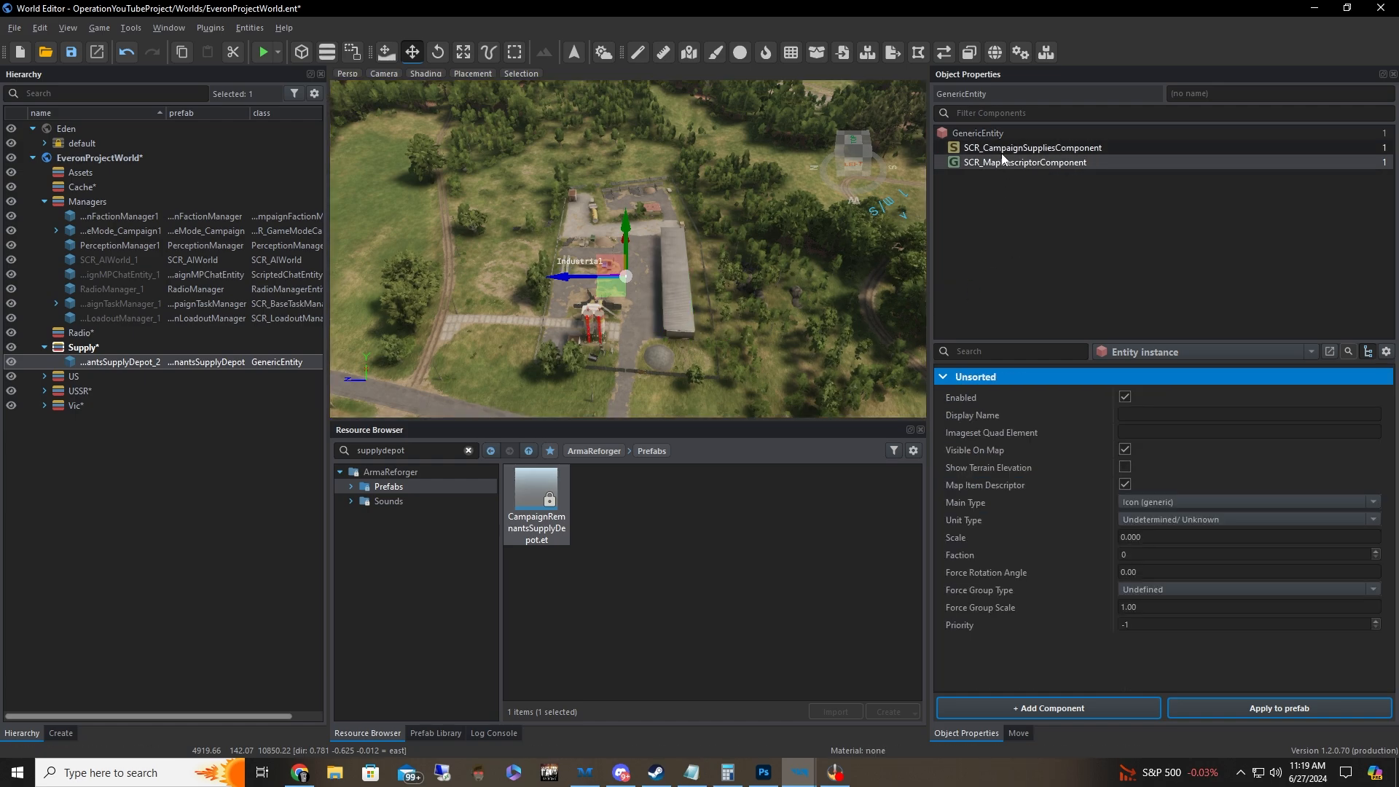
pyautogui.click(1007, 149)
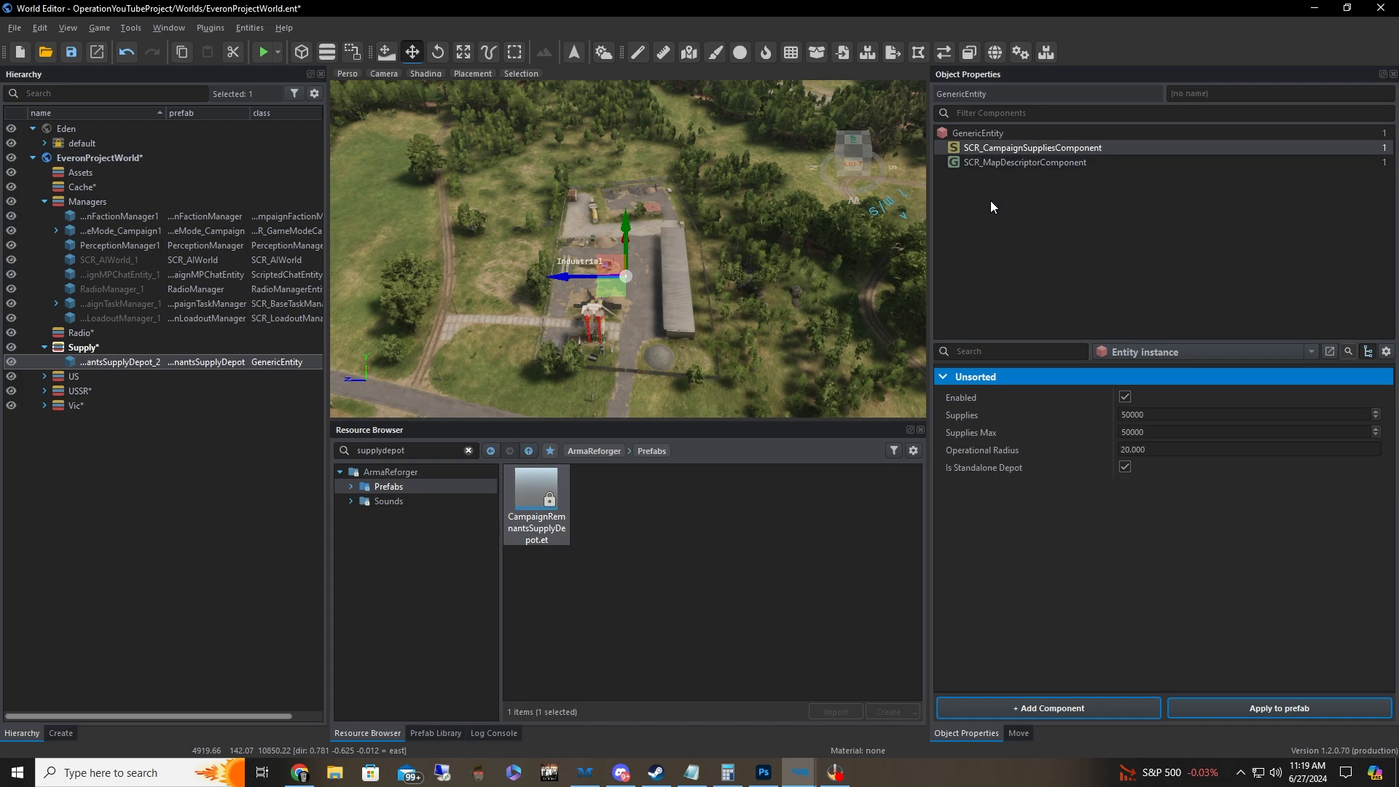
pyautogui.moveTo(742, 335); pyautogui.dragTo(729, 341, button='right')
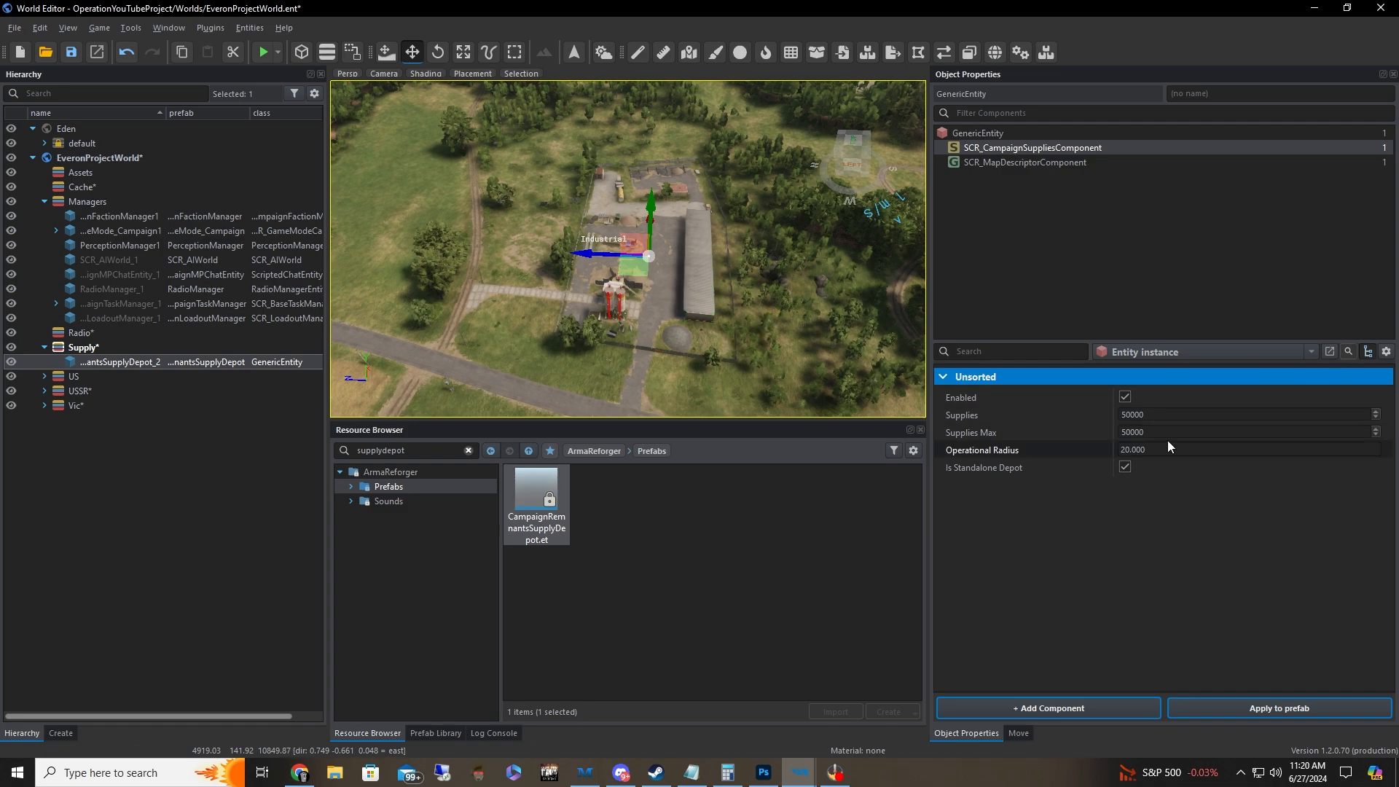
pyautogui.click(1012, 162)
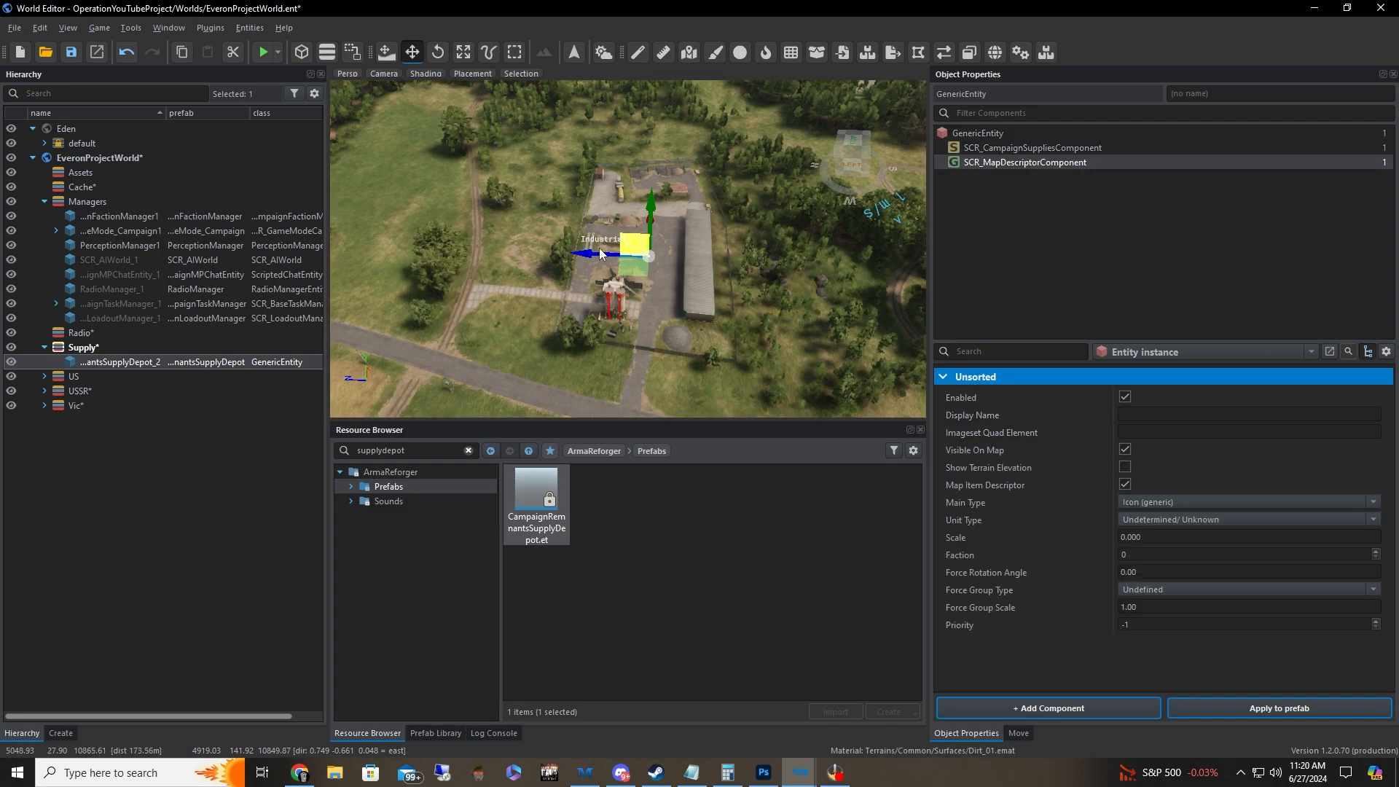
pyautogui.moveTo(676, 293); pyautogui.dragTo(673, 304, button='right')
pyautogui.press('d')
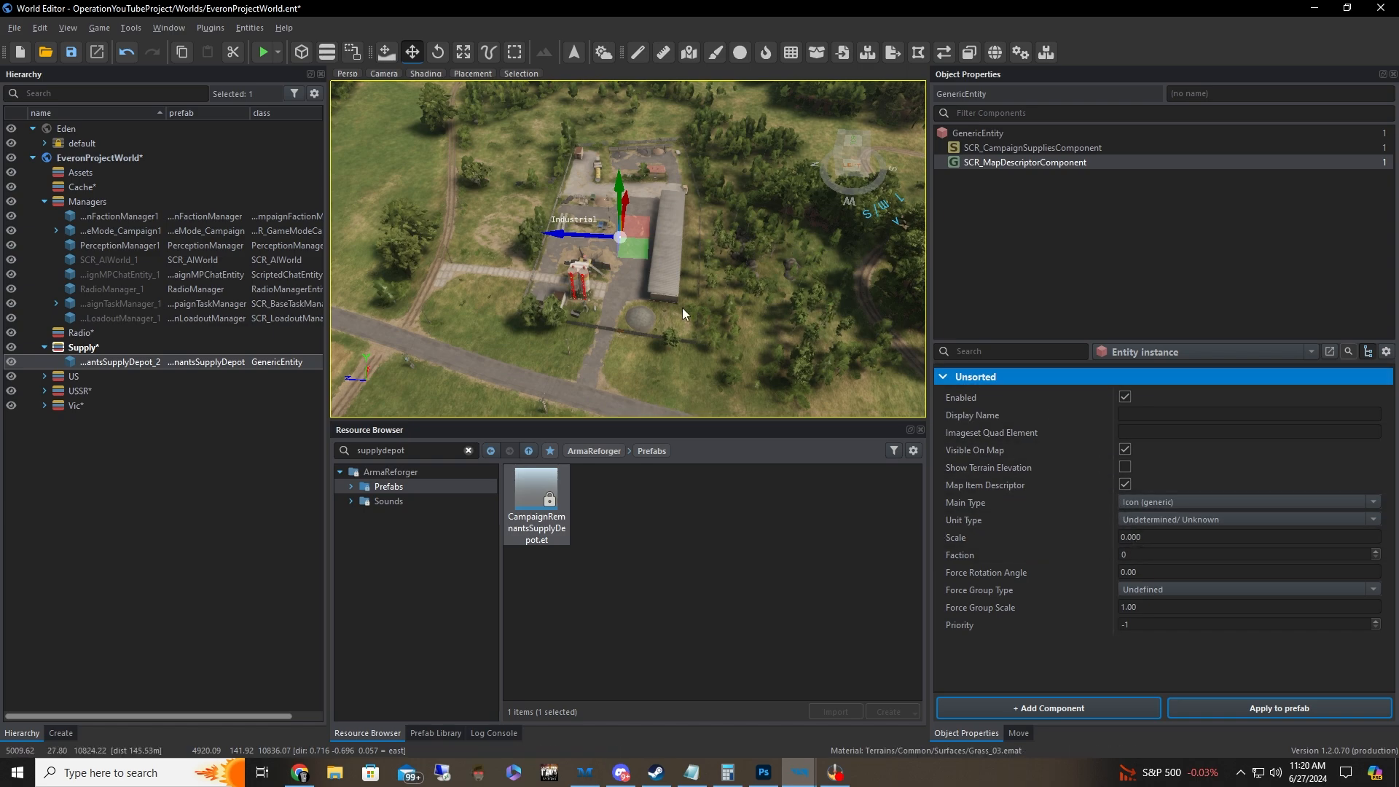
pyautogui.moveTo(690, 313); pyautogui.dragTo(699, 317, button='right')
pyautogui.press('s')
pyautogui.press('a')
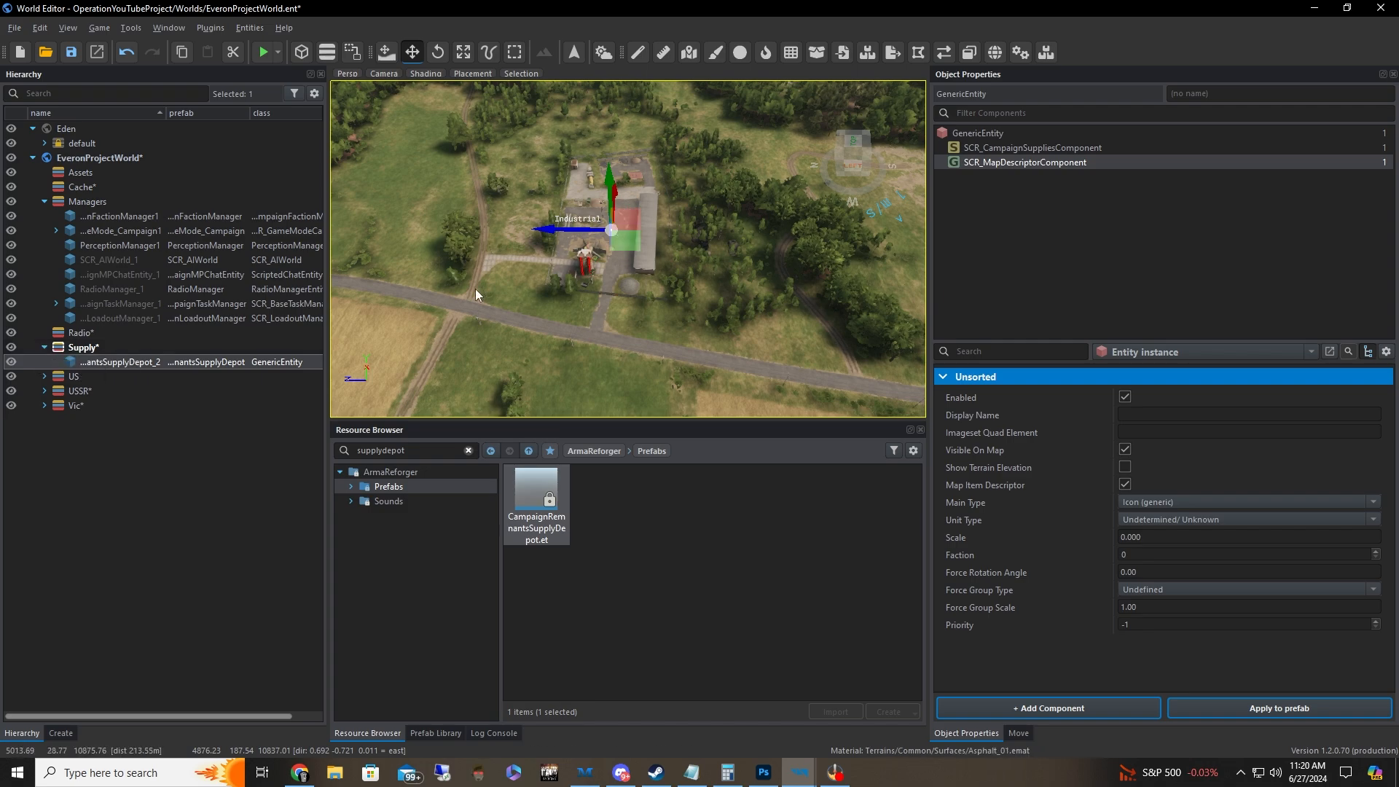
# - Collapse the Supply layer and make Cache the active layer
pyautogui.click(45, 347)
pyautogui.click(121, 186)
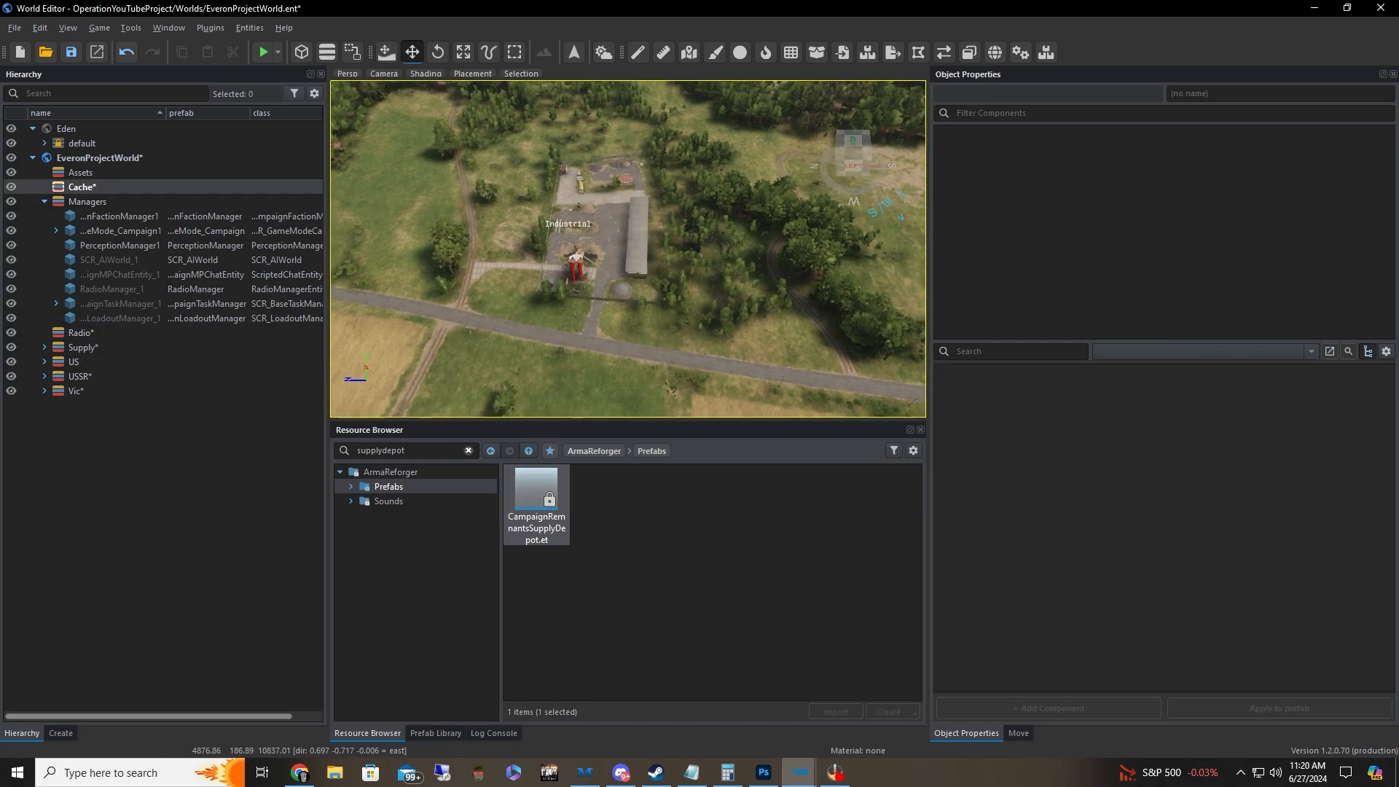
pyautogui.moveTo(387, 303); pyautogui.dragTo(391, 300, button='right')
# - Search the prefabs for "cache" and open the SupplyDepots folder under Prefabs, MP, Campaign
pyautogui.doubleClick(415, 449)
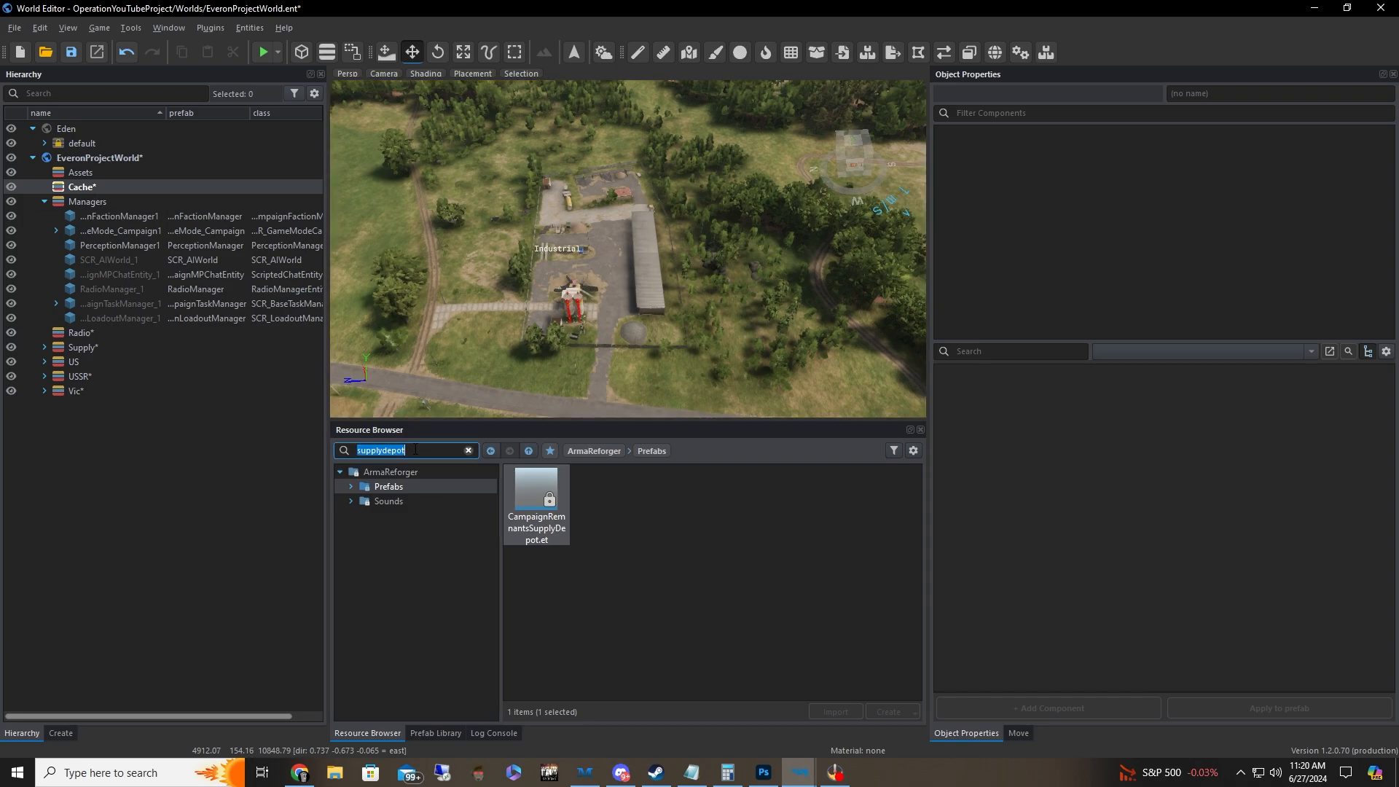
pyautogui.write('cache')
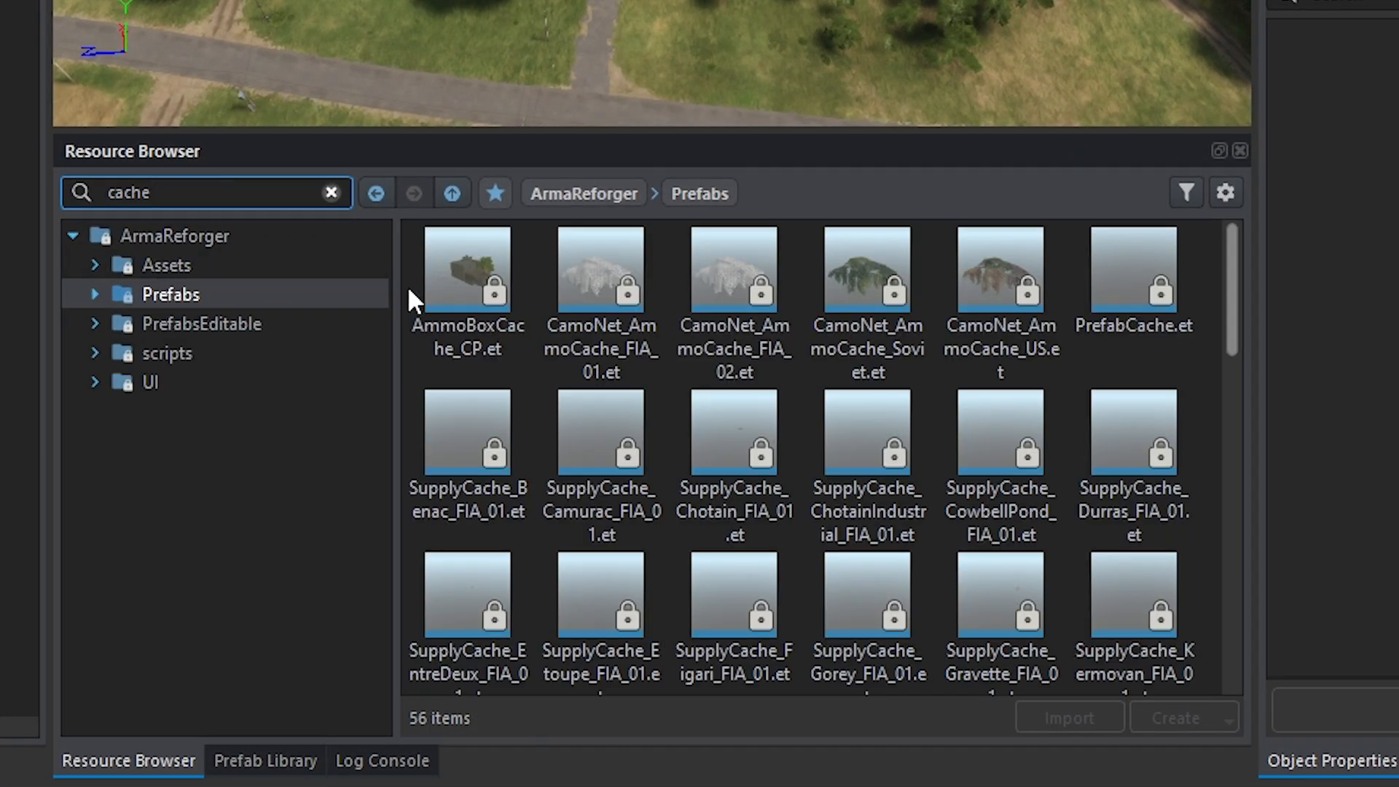
pyautogui.click(93, 295)
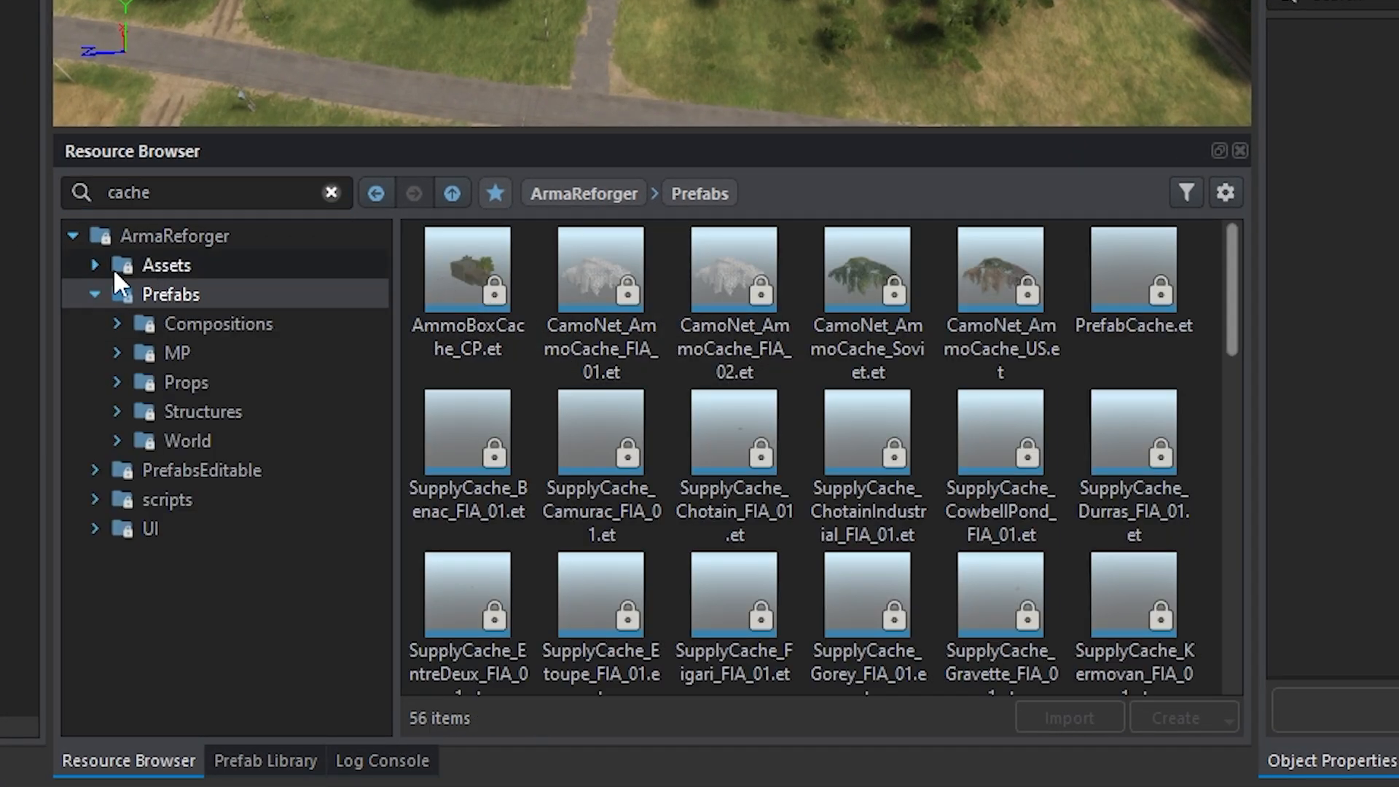
pyautogui.click(117, 353)
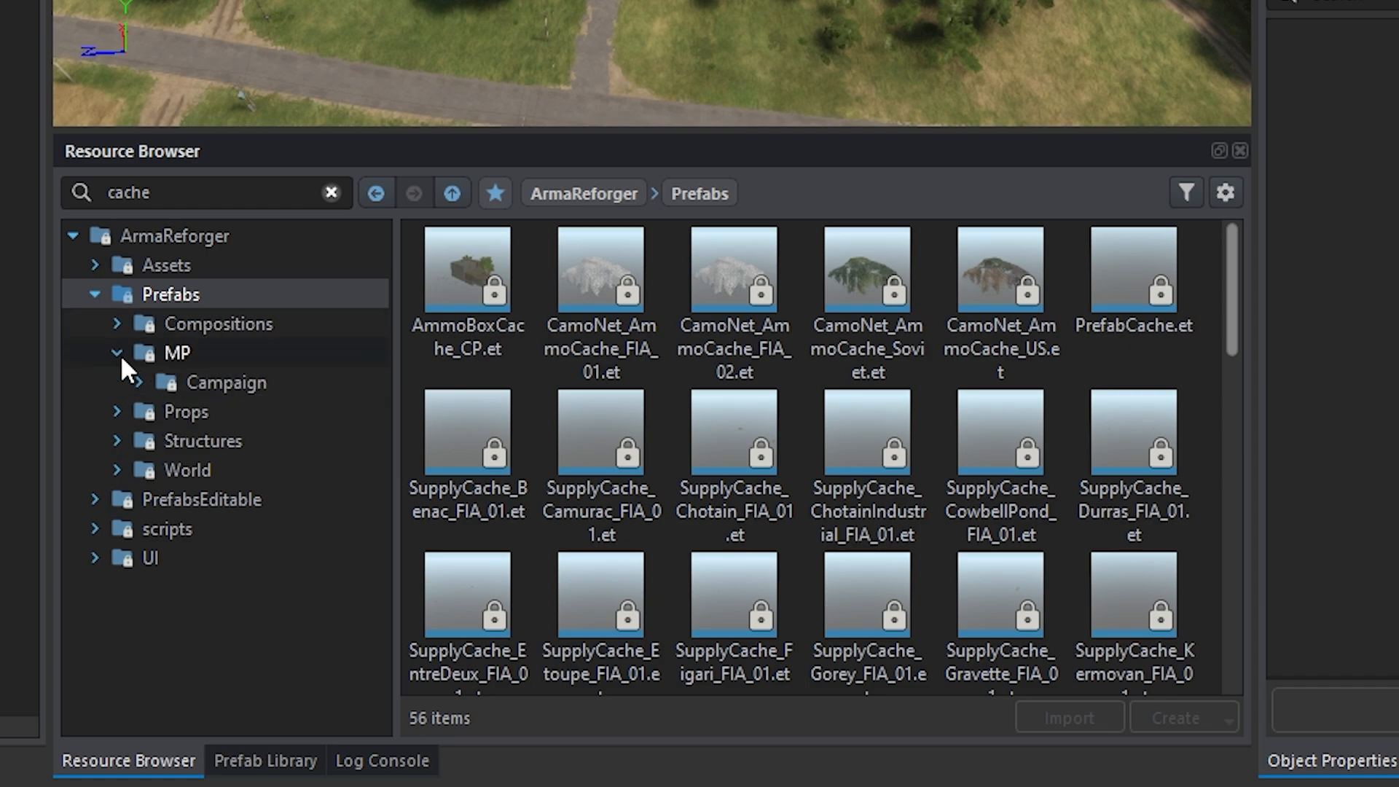
pyautogui.click(139, 382)
pyautogui.click(233, 412)
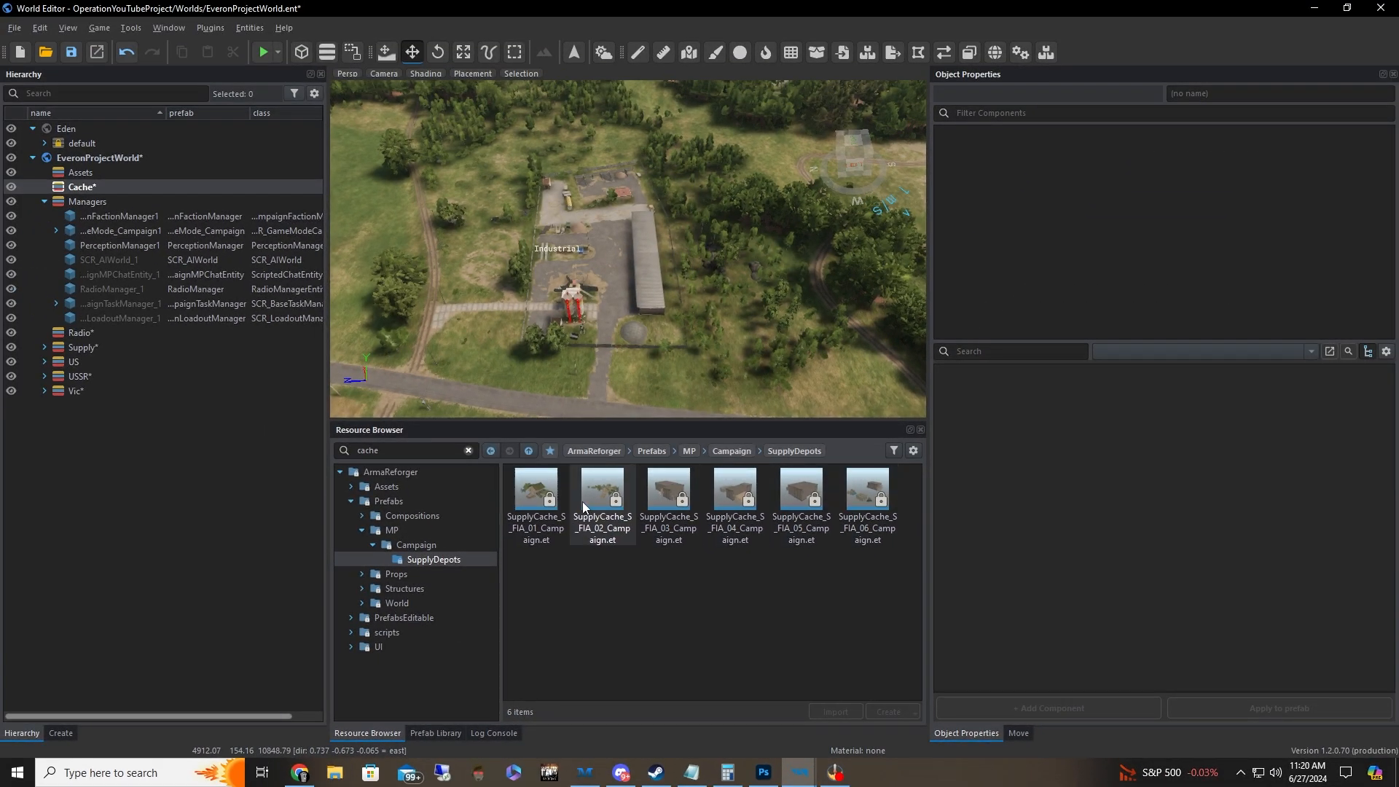
# - Place two SupplyCache_S_FIA_01_Campaign.et caches and one SupplyCache_S_FIA_02_Campaign.et cache in the grass field beside the Industrial yard
pyautogui.moveTo(583, 364); pyautogui.dragTo(612, 356, button='right')
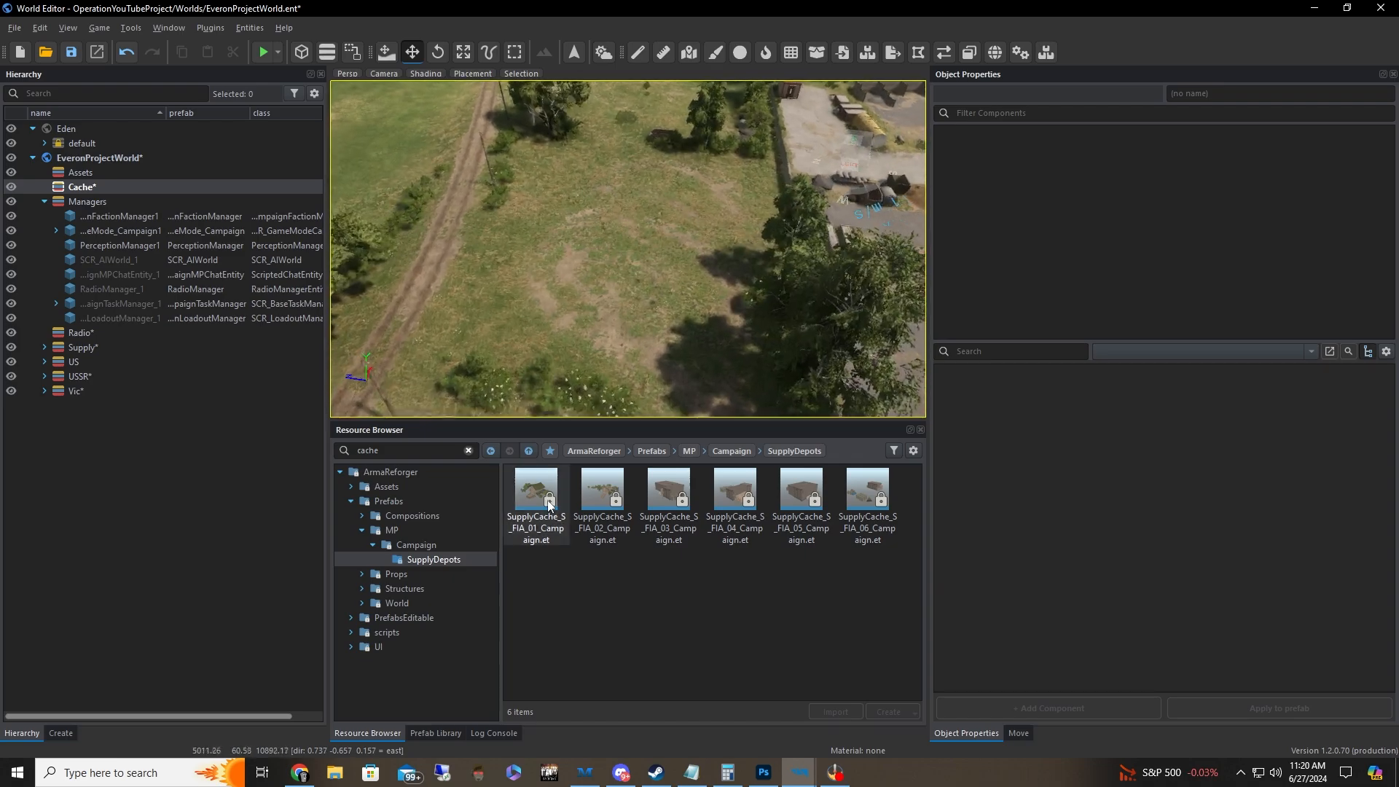
pyautogui.moveTo(536, 488); pyautogui.dragTo(521, 269)
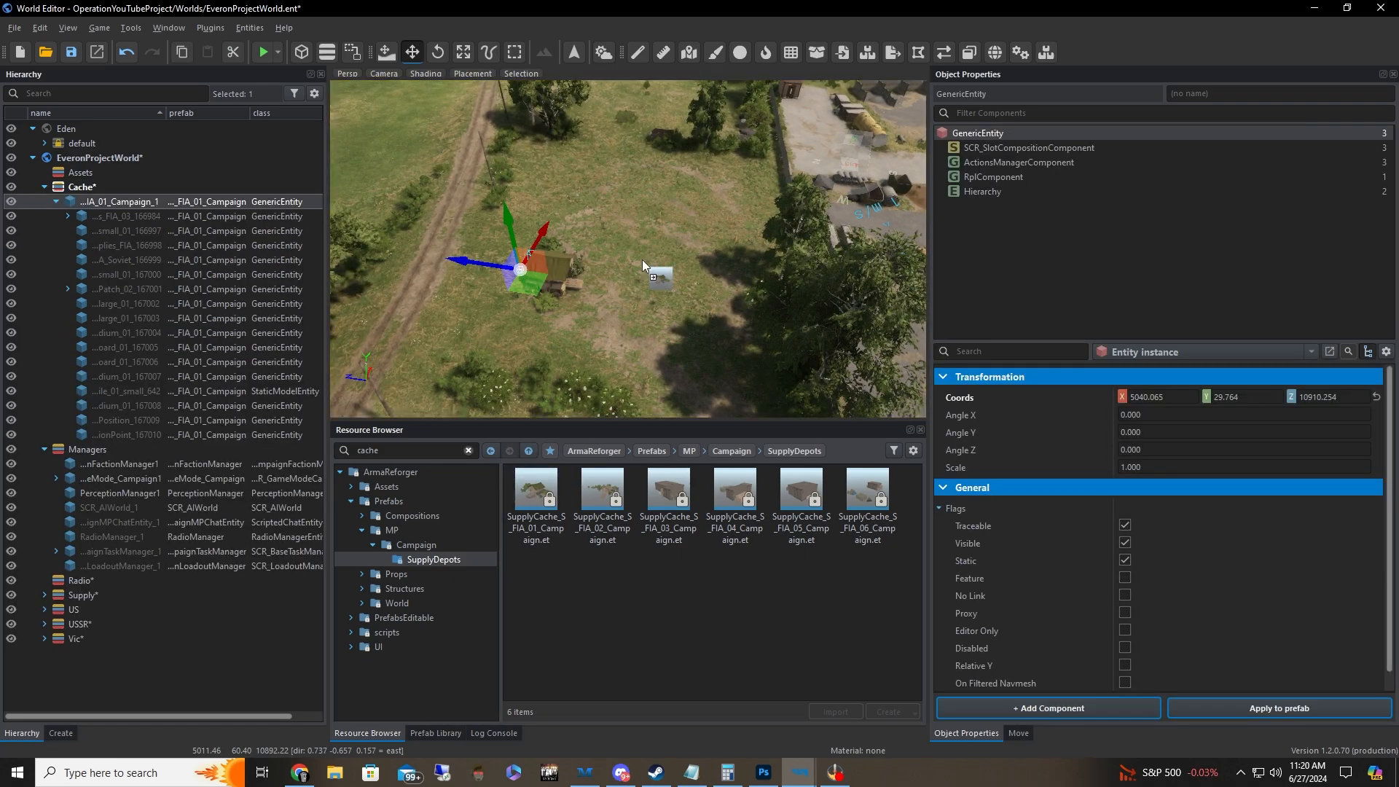
pyautogui.moveTo(644, 225); pyautogui.dragTo(644, 226)
pyautogui.moveTo(644, 226); pyautogui.dragTo(594, 251, button='right')
pyautogui.moveTo(604, 508); pyautogui.dragTo(506, 306)
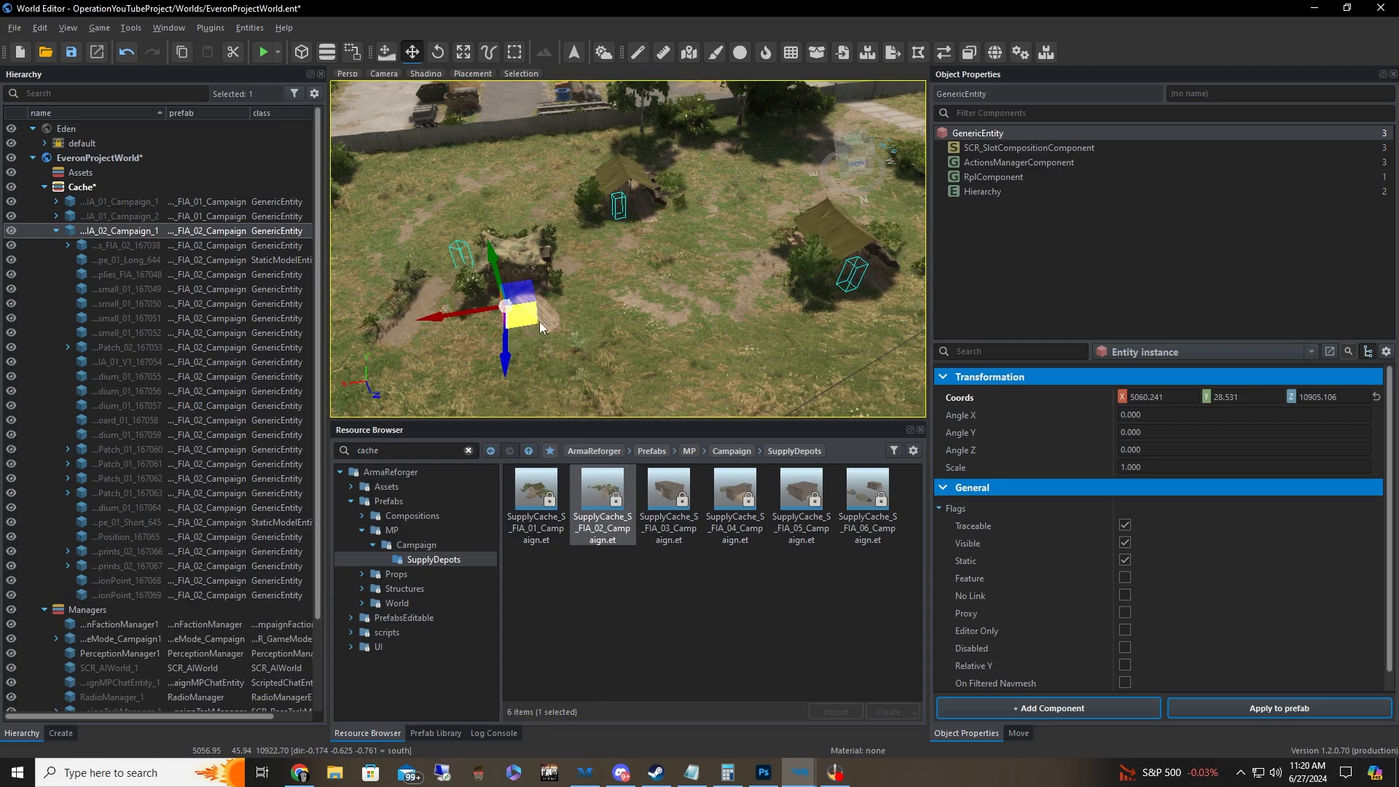
# - Delete all the supply caches placed in the grass field
pyautogui.moveTo(539, 321); pyautogui.dragTo(663, 396, button='right')
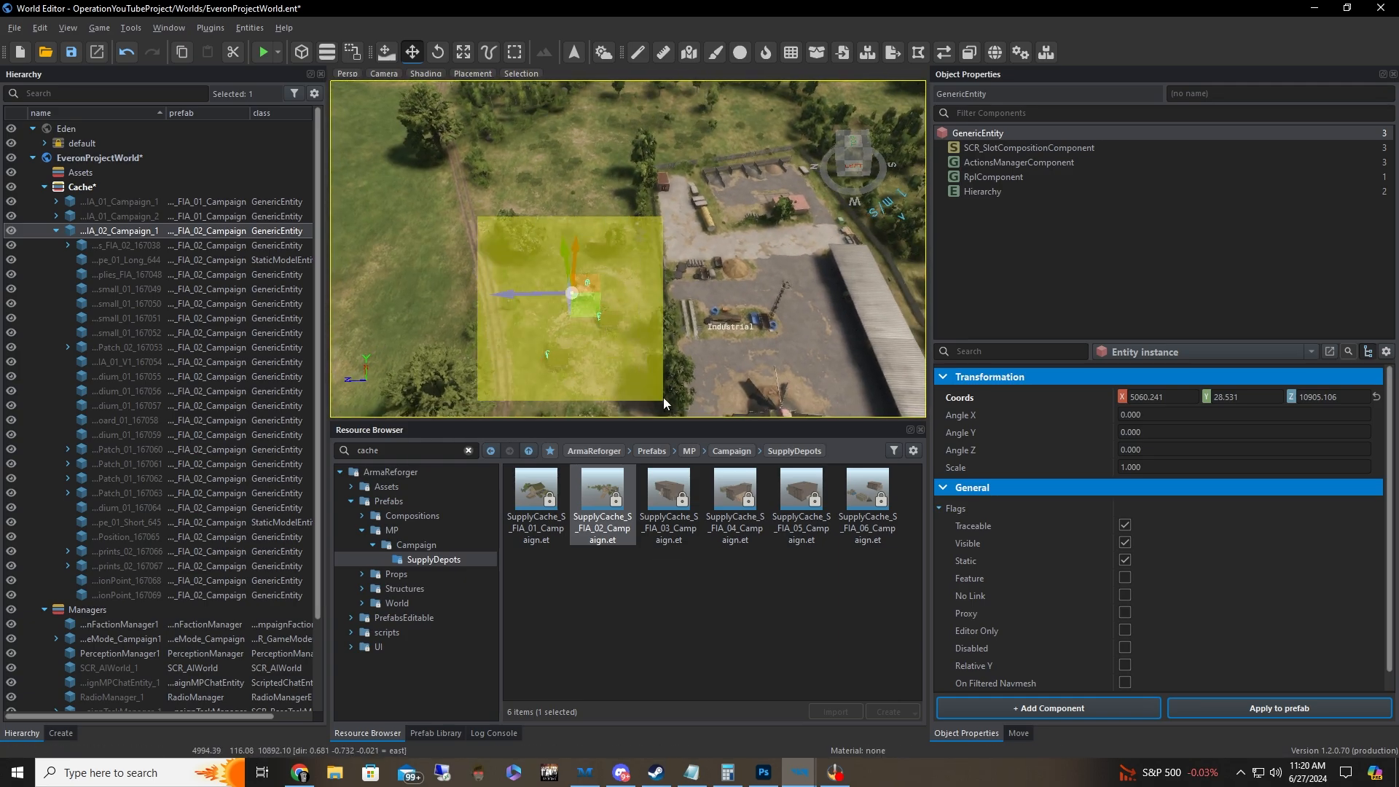
pyautogui.moveTo(663, 396); pyautogui.dragTo(663, 396)
pyautogui.press('Delete')
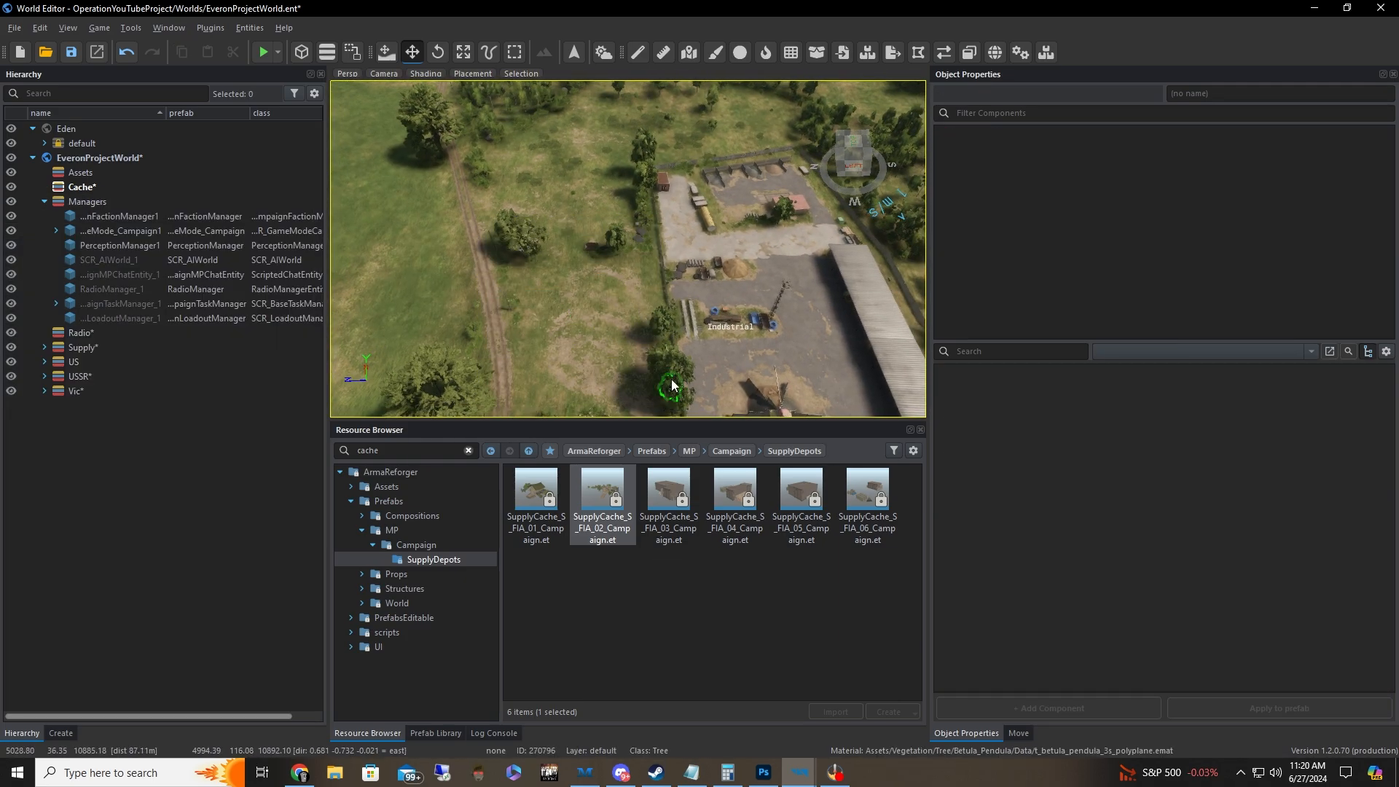
# - Place SupplyCache_S_FIA_03_Campaign.et in the Industrial yard's corner beside the warehouse and rotate it to an Angle Y of about -1.9
pyautogui.moveTo(568, 248)
pyautogui.mouseDown(button='right')
pyautogui.moveTo(758, 244)
pyautogui.moveTo(524, 240)
pyautogui.moveTo(583, 259)
pyautogui.mouseUp(button='right')
pyautogui.click(668, 497)
pyautogui.moveTo(671, 497); pyautogui.dragTo(558, 315)
pyautogui.moveTo(671, 251); pyautogui.dragTo(761, 232, button='right')
pyautogui.moveTo(575, 274); pyautogui.dragTo(600, 309, button='right')
pyautogui.press('e')
pyautogui.moveTo(541, 286); pyautogui.dragTo(601, 251)
pyautogui.press('w')
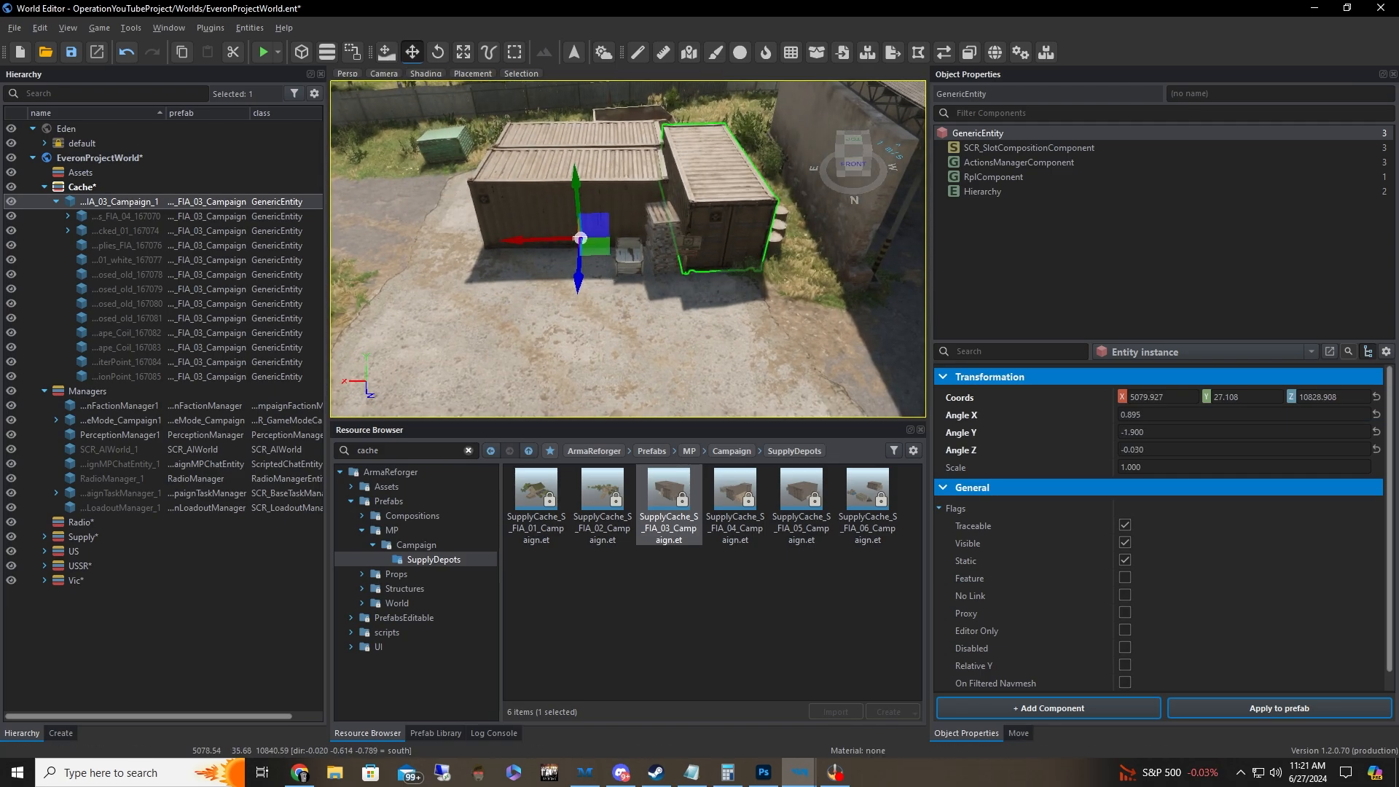
# - Select the supplies object inside the placed container cache and examine its SCR_ResourceComponent, ActionsManagerComponent, RplComponent and Hierarchy settings
pyautogui.moveTo(678, 249); pyautogui.dragTo(510, 252, button='right')
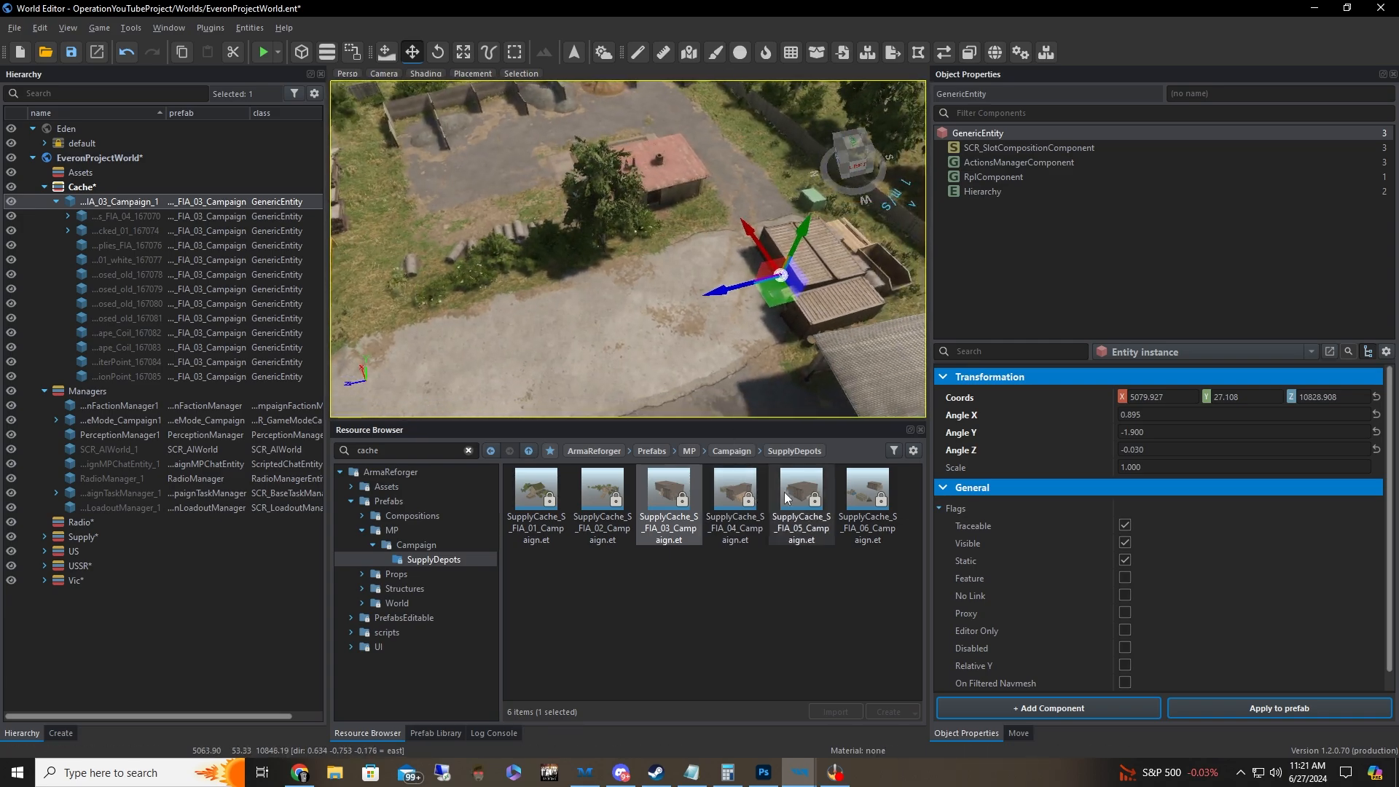
pyautogui.moveTo(666, 342); pyautogui.dragTo(721, 341, button='right')
pyautogui.press('w')
pyautogui.moveTo(601, 308); pyautogui.dragTo(654, 313, button='right')
pyautogui.click(655, 313)
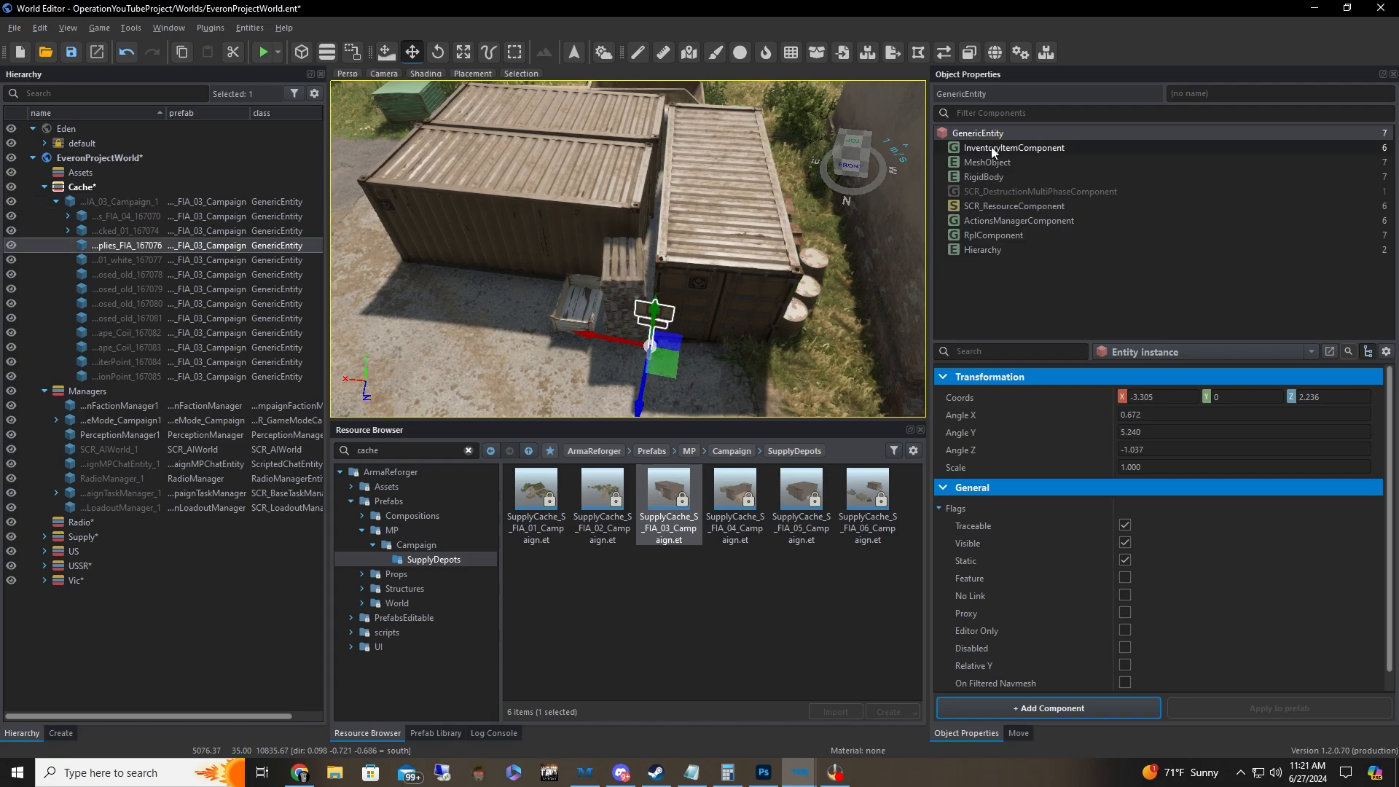
pyautogui.click(1011, 207)
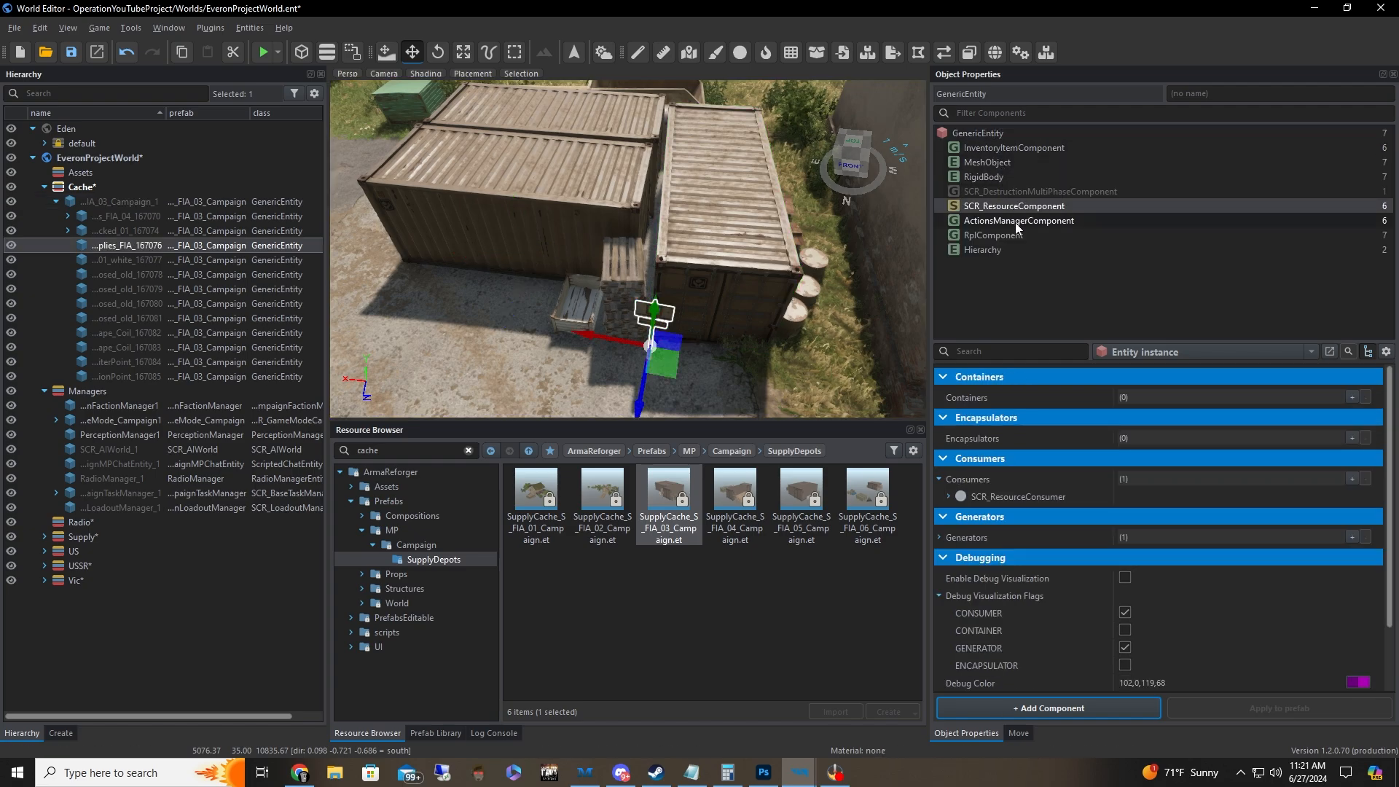
pyautogui.click(1049, 222)
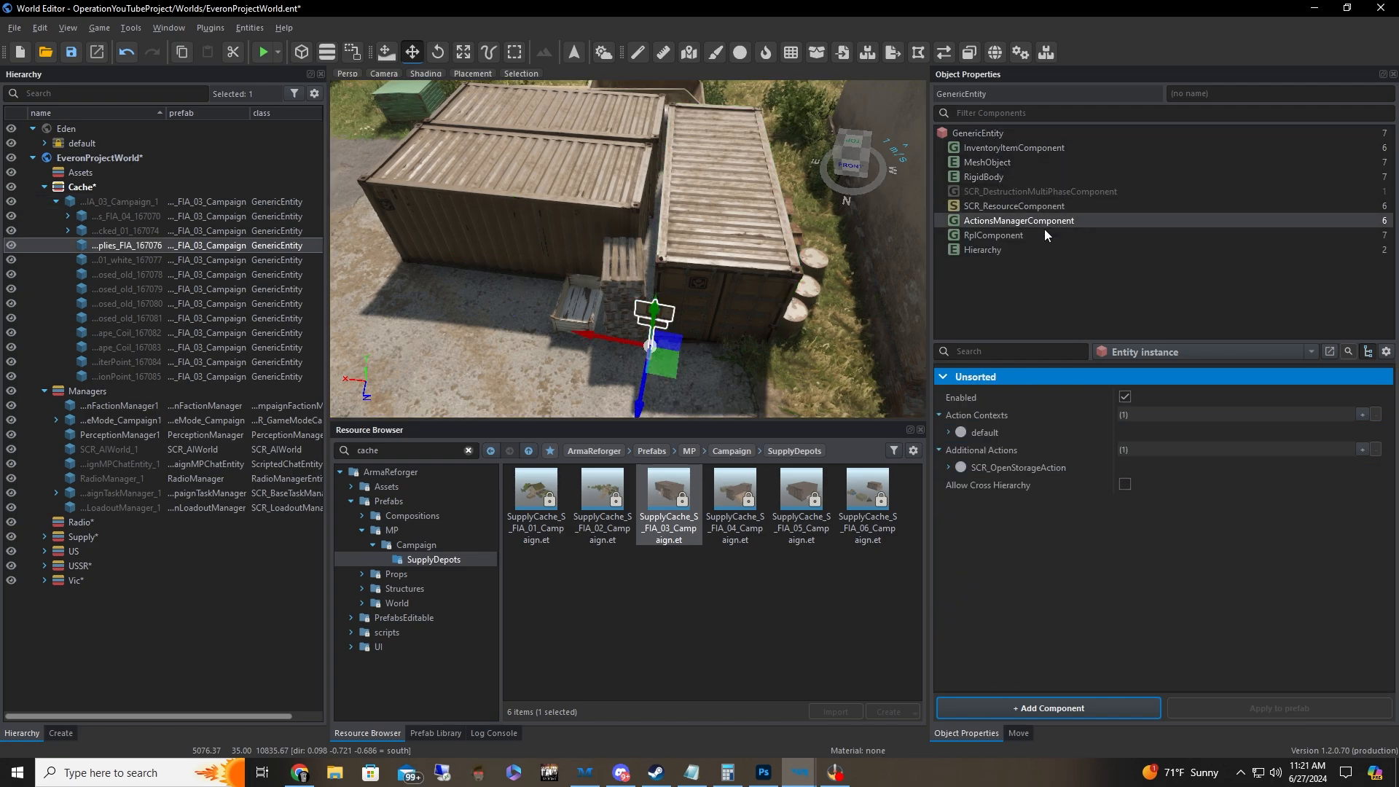
pyautogui.click(1038, 236)
pyautogui.click(1034, 251)
pyautogui.click(1044, 207)
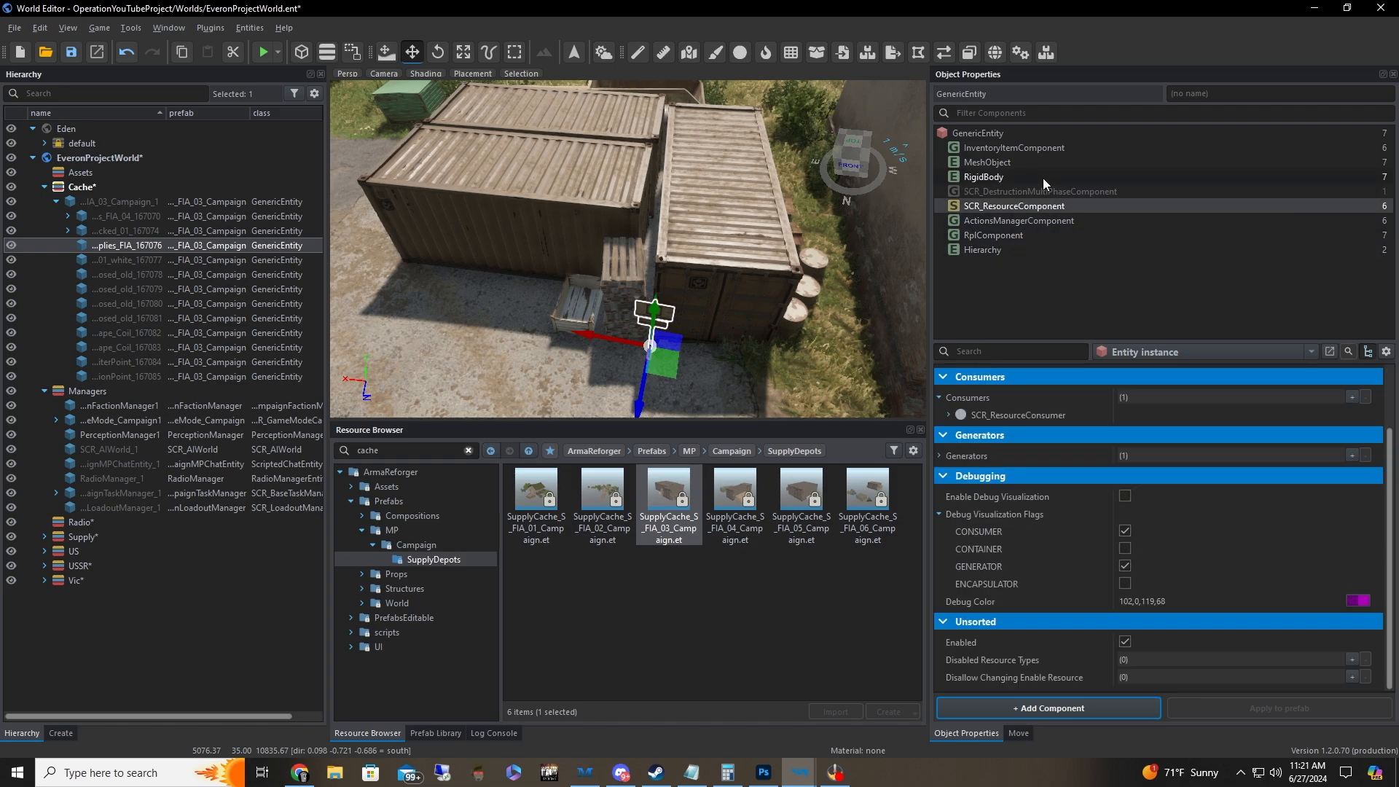
# - Examine the RigidBody and InventoryItemComponent settings of the supplies object inside the placed cache
pyautogui.click(1043, 179)
pyautogui.click(1047, 193)
pyautogui.click(1027, 149)
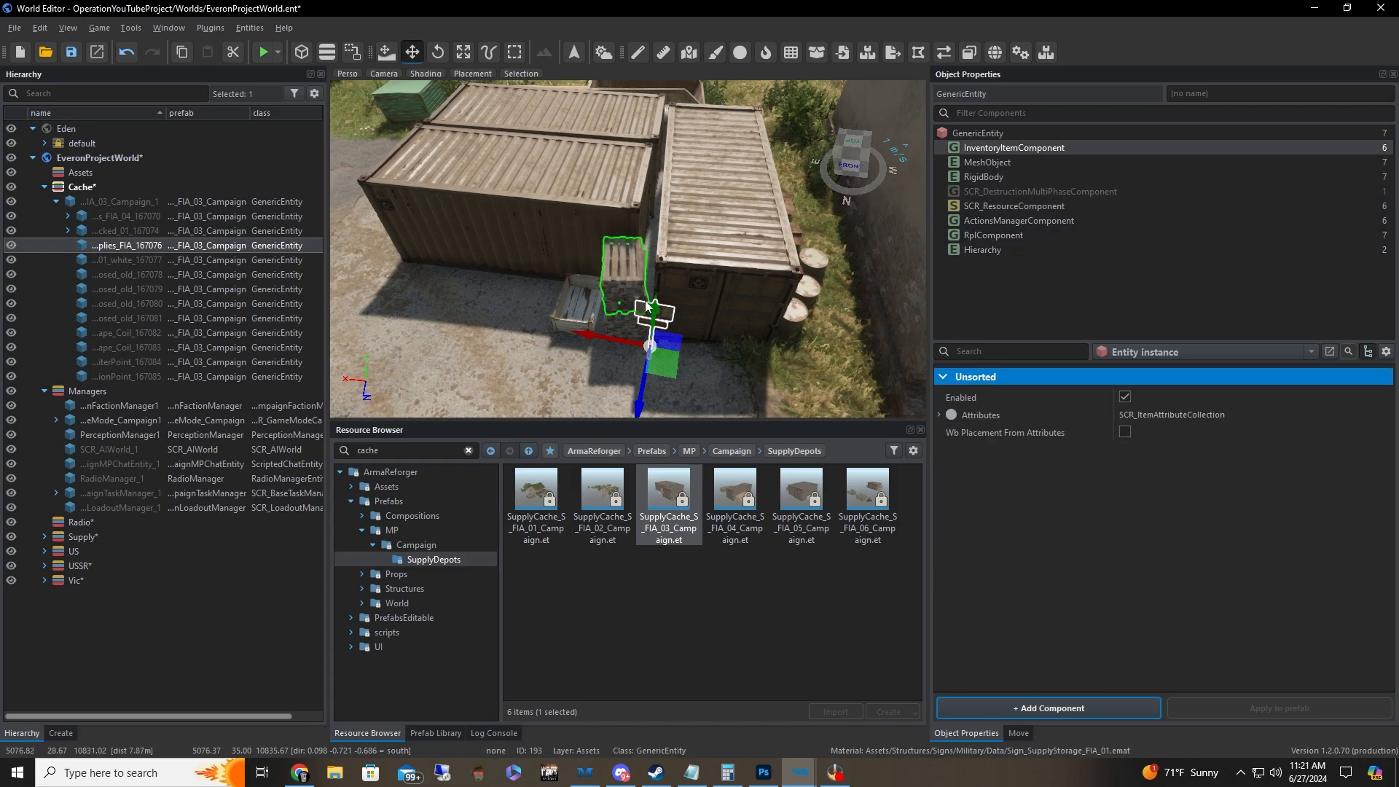
# - Select the cache's 20 ft shipping container and examine its SCR_ResourceComponent consumer, generator and debugging settings
pyautogui.click(692, 280)
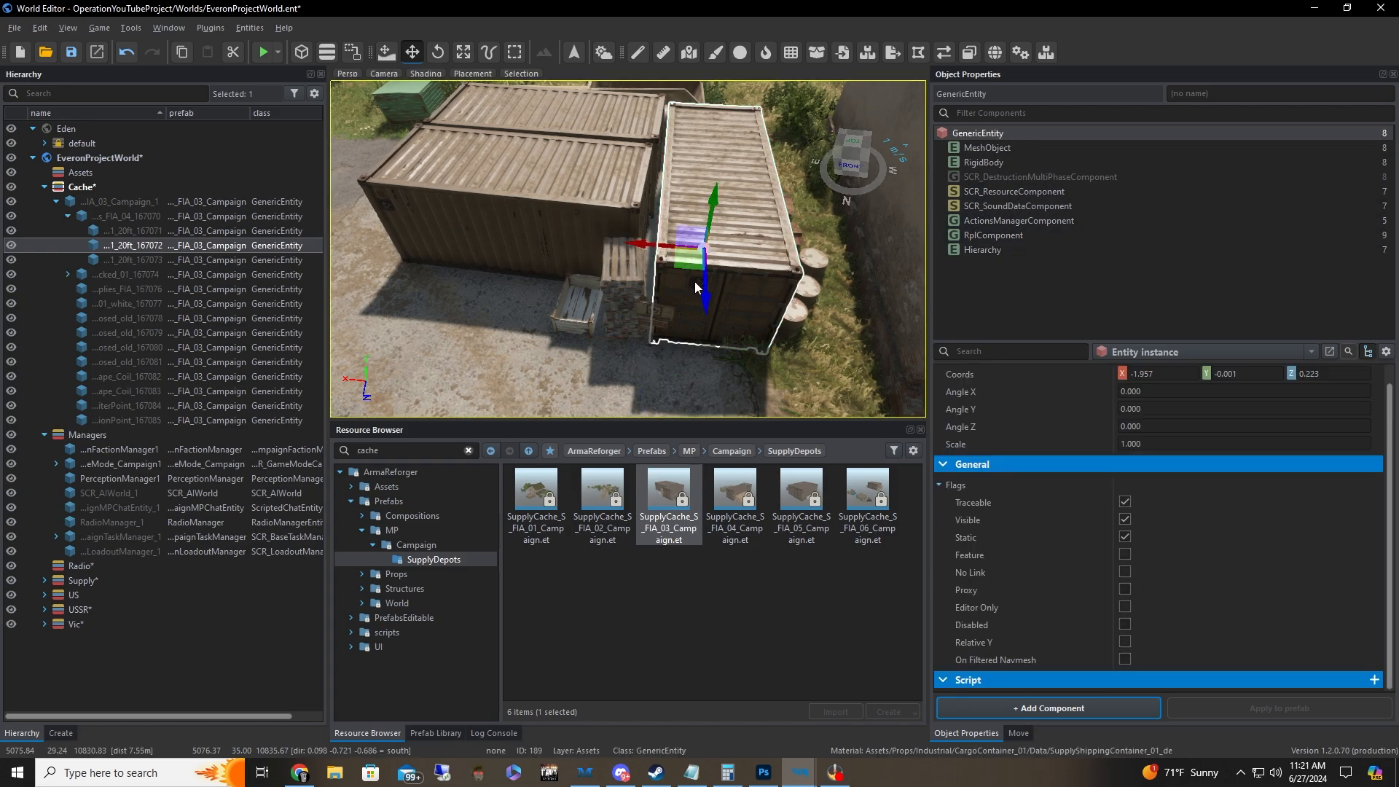
pyautogui.click(1026, 193)
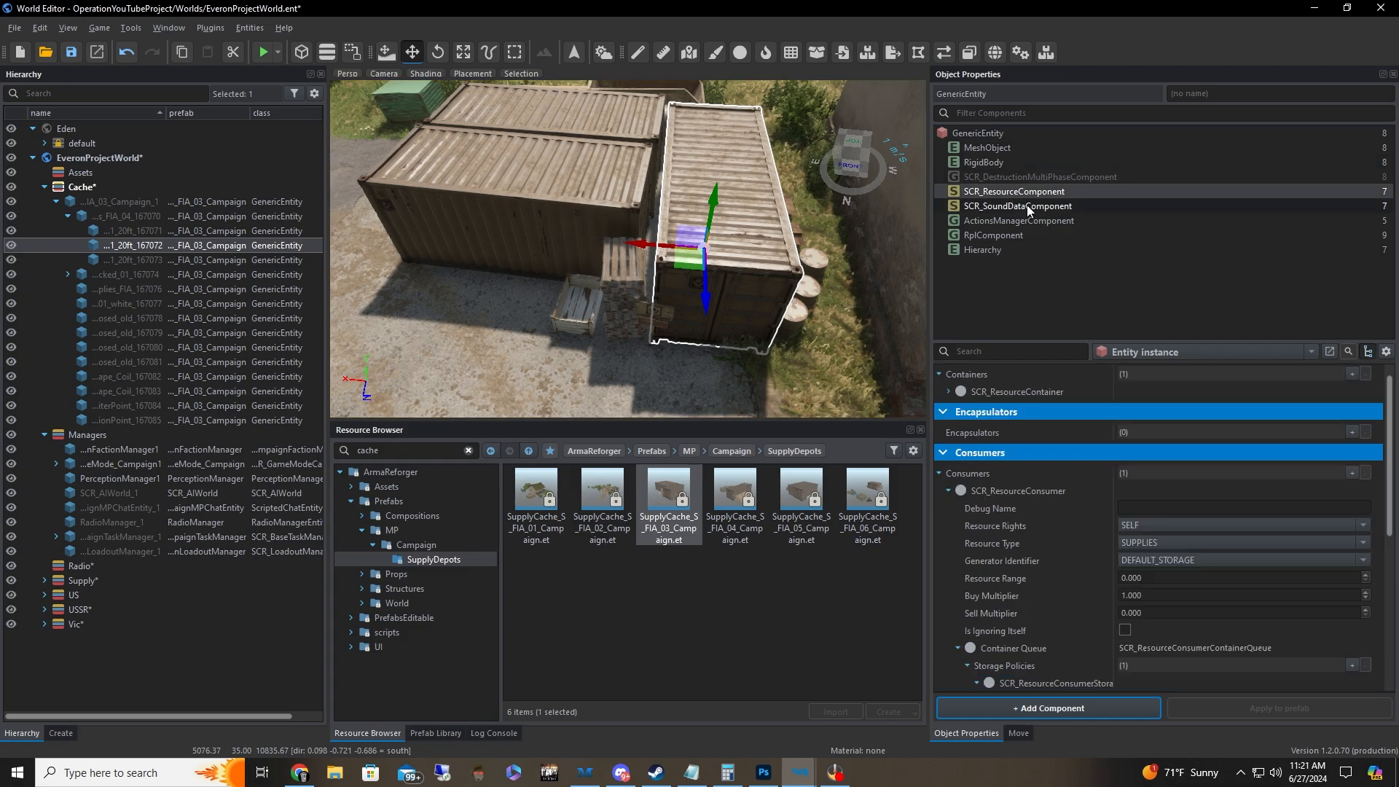
pyautogui.scroll(-2, 1086, 544)
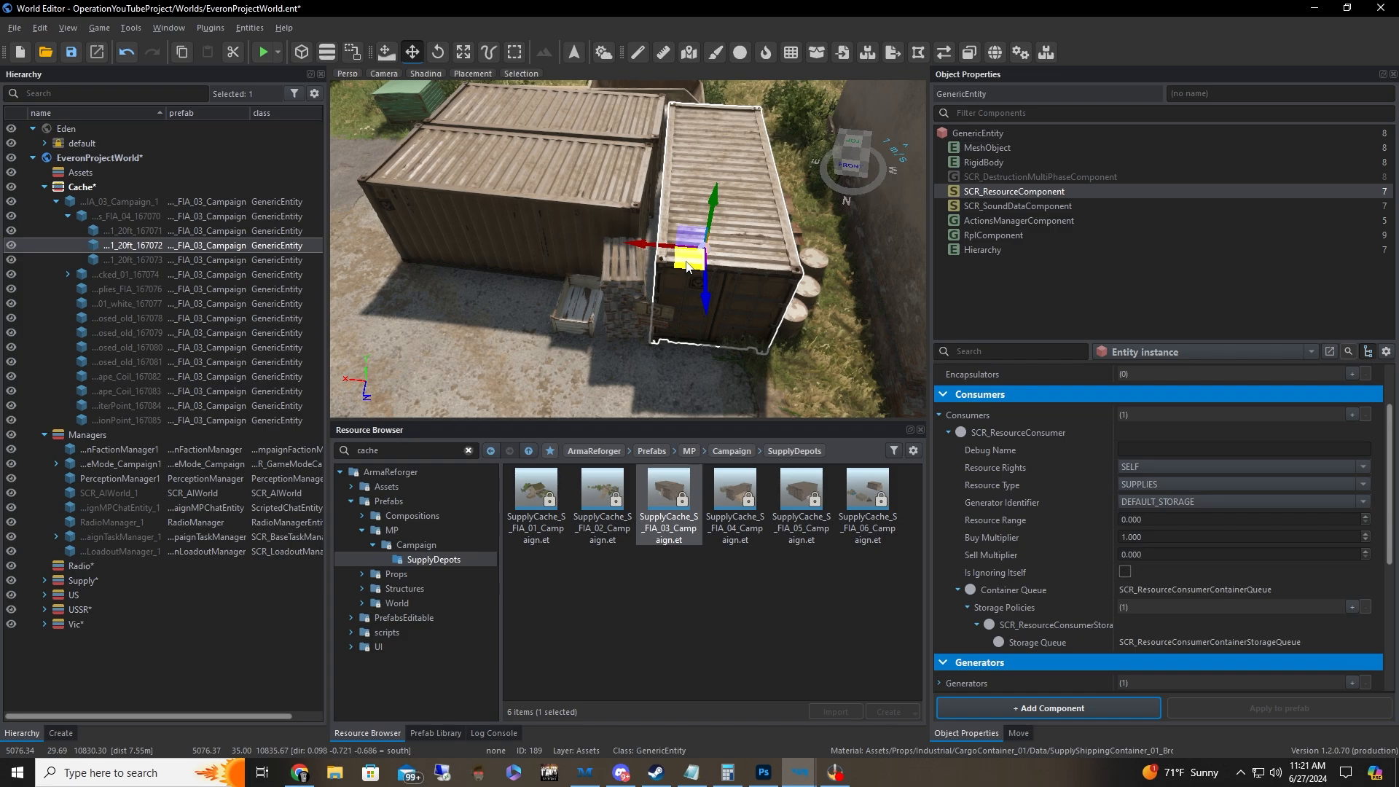
pyautogui.moveTo(634, 260)
pyautogui.mouseDown(button='right')
pyautogui.moveTo(674, 267)
pyautogui.moveTo(634, 260)
pyautogui.mouseUp(button='right')
pyautogui.press('w')
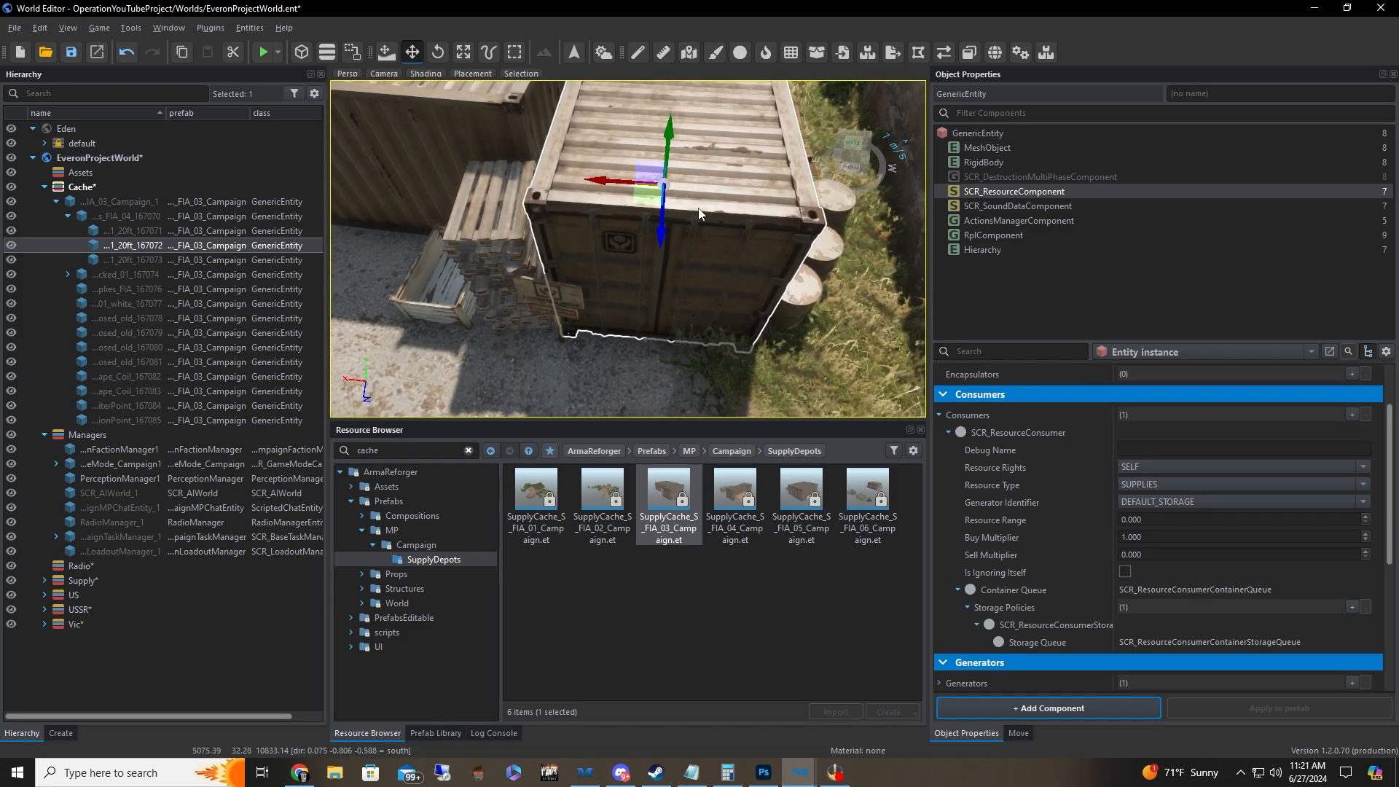
pyautogui.press('s')
pyautogui.press('d')
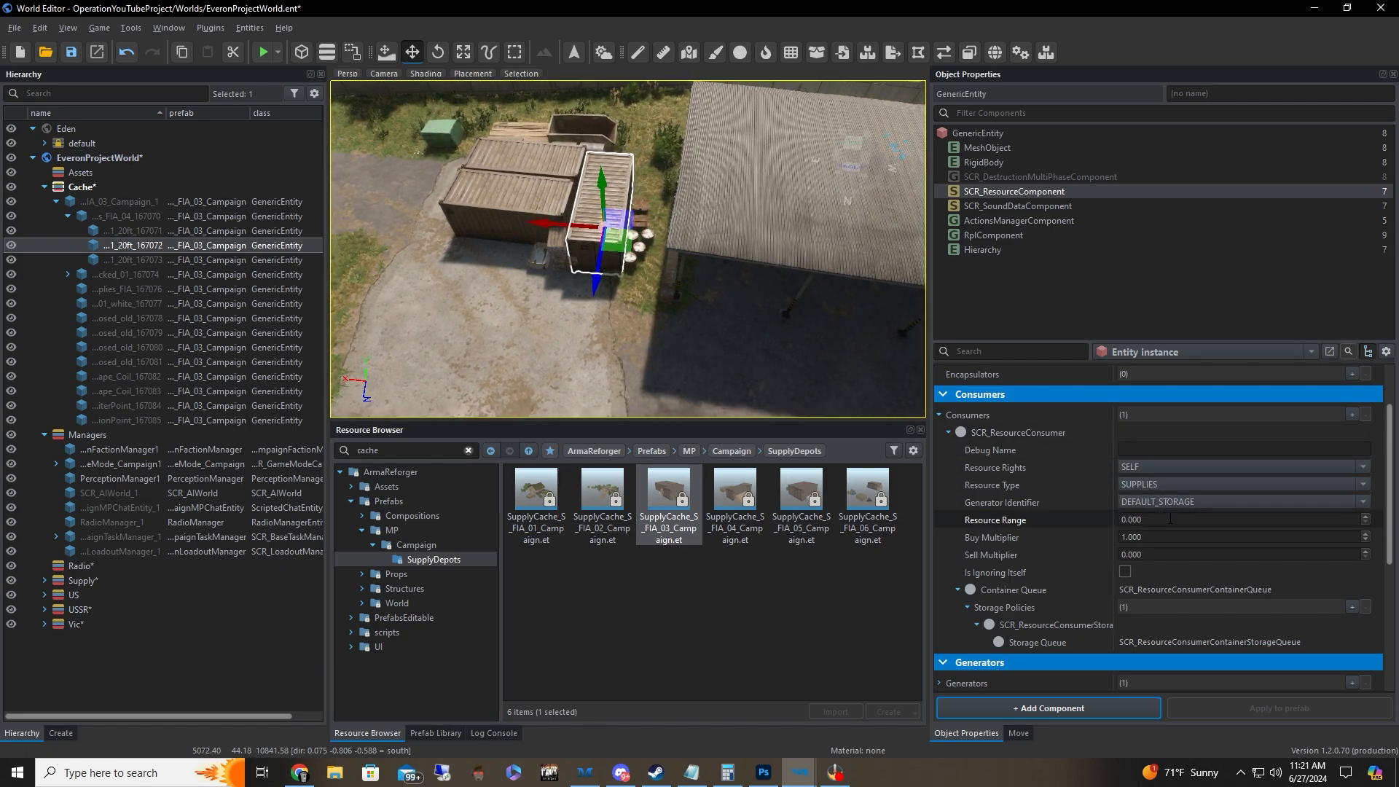
pyautogui.scroll(-1, 1163, 541)
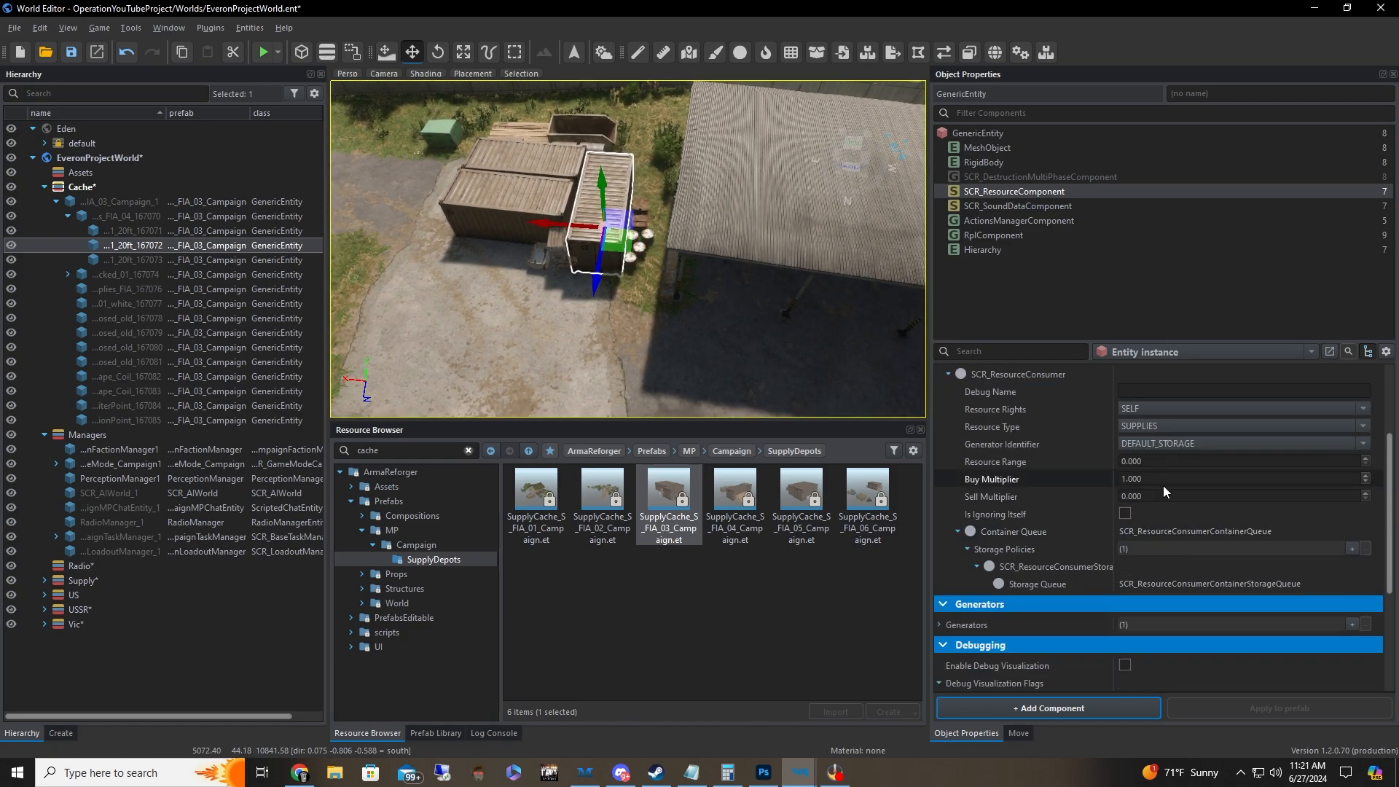
pyautogui.scroll(-2, 985, 553)
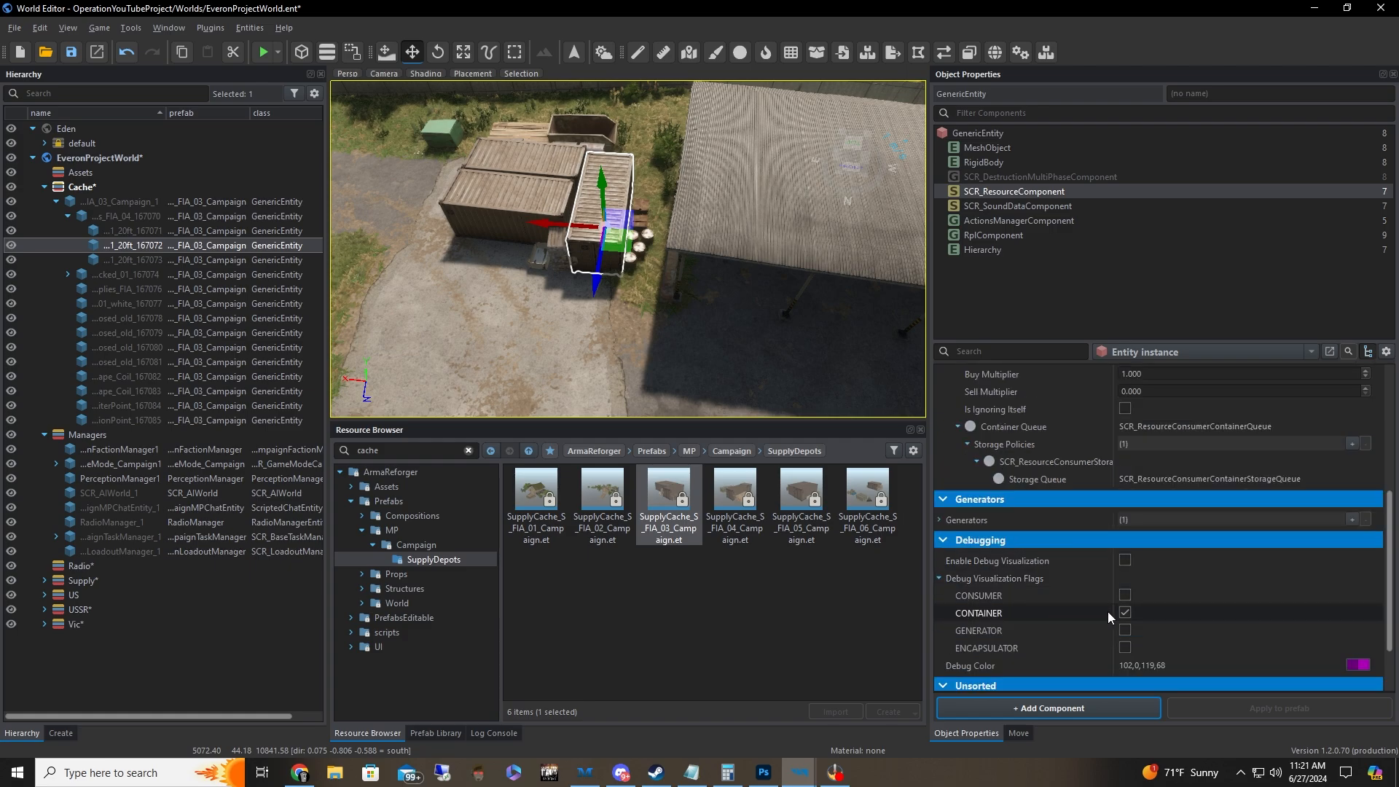
pyautogui.scroll(-1, 1136, 601)
pyautogui.scroll(5, 1179, 588)
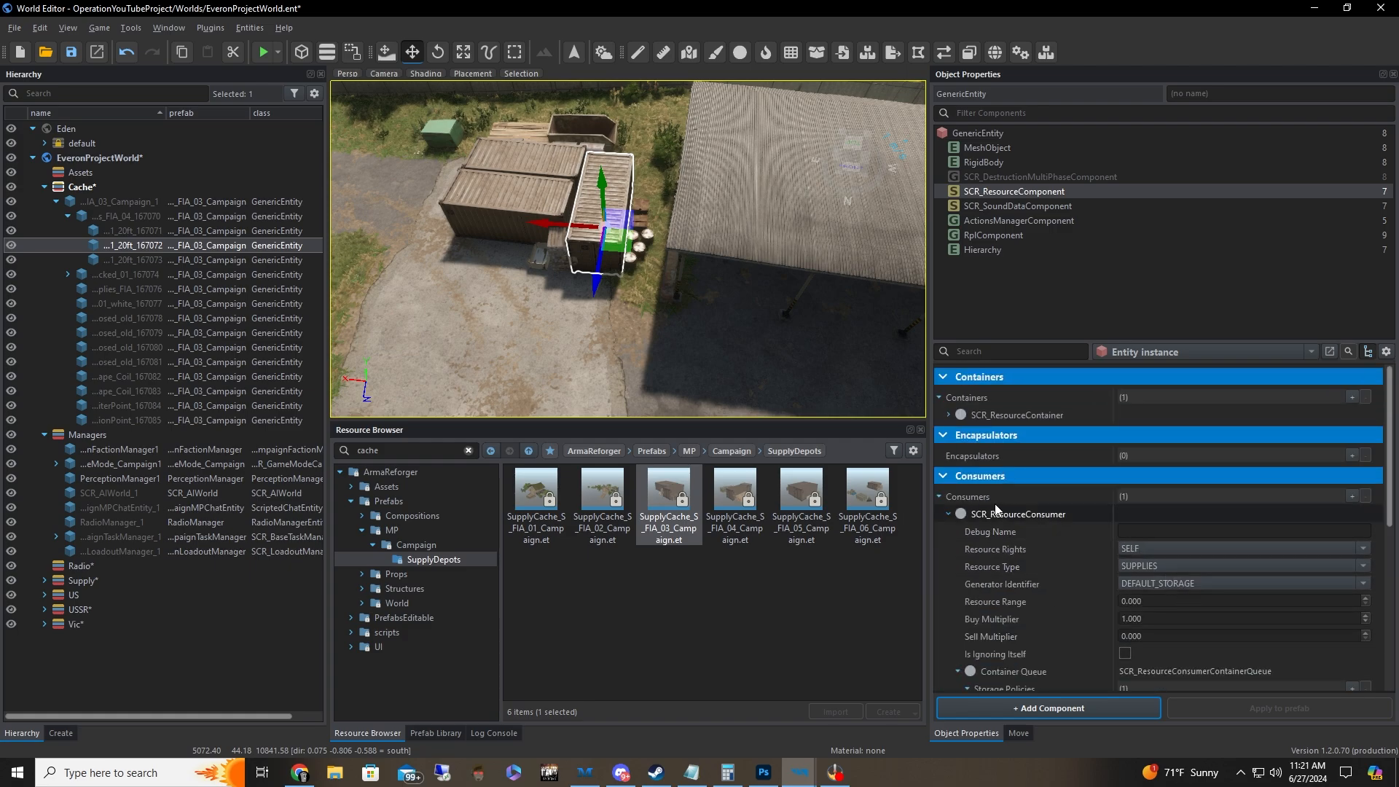
# - Place SupplyCache_S_FIA_04_Campaign.et on the gravel near the yellow tank in the Industrial yard
pyautogui.press('s')
pyautogui.moveTo(736, 292); pyautogui.dragTo(550, 396, button='right')
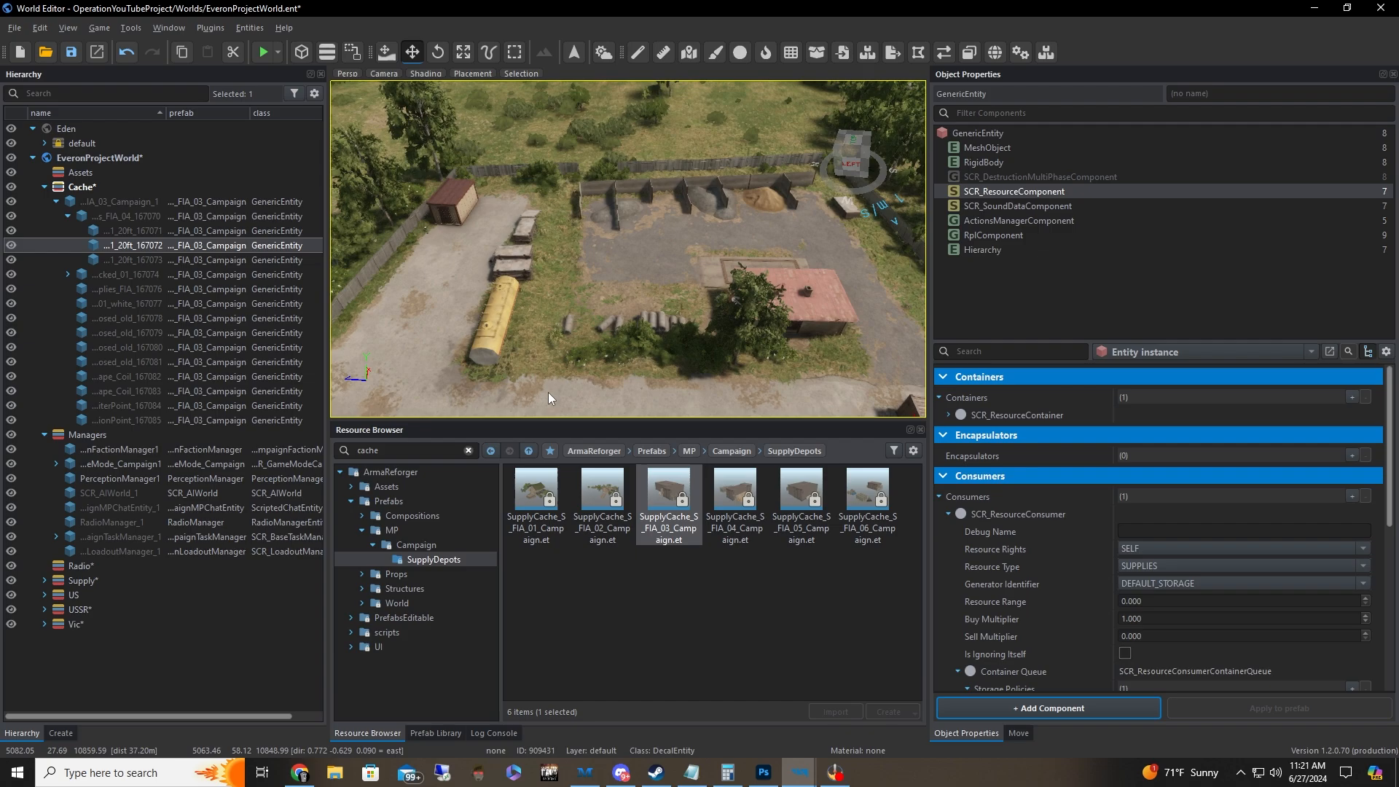
pyautogui.moveTo(656, 314); pyautogui.dragTo(593, 387, button='right')
pyautogui.press('w')
pyautogui.press('w')
pyautogui.press('w')
pyautogui.press('a')
pyautogui.click(787, 486)
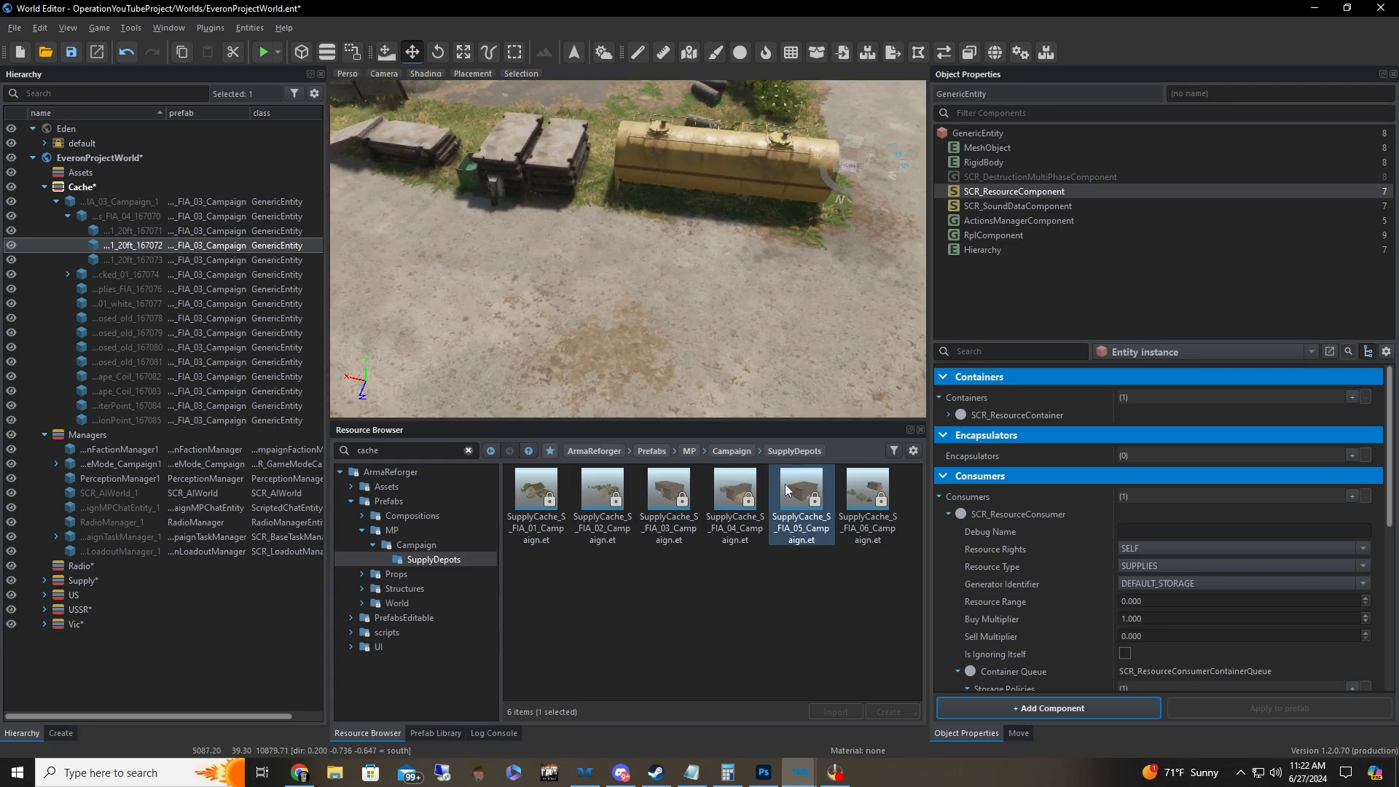
pyautogui.click(736, 486)
pyautogui.moveTo(726, 517); pyautogui.dragTo(594, 373)
# - Rotate the FIA_04 supply cache to an Angle Y of about -98.6
pyautogui.press('d')
pyautogui.moveTo(594, 373); pyautogui.dragTo(526, 262, button='right')
pyautogui.press('e')
pyautogui.moveTo(543, 281); pyautogui.dragTo(633, 260)
pyautogui.press('w')
# - Place SupplyCache_S_FIA_05_Campaign.et on the pavement between the sand pile and the stacked construction materials
pyautogui.press('s')
pyautogui.moveTo(632, 260); pyautogui.dragTo(657, 238, button='right')
pyautogui.press('d')
pyautogui.press('a')
pyautogui.press('w')
pyautogui.press('s')
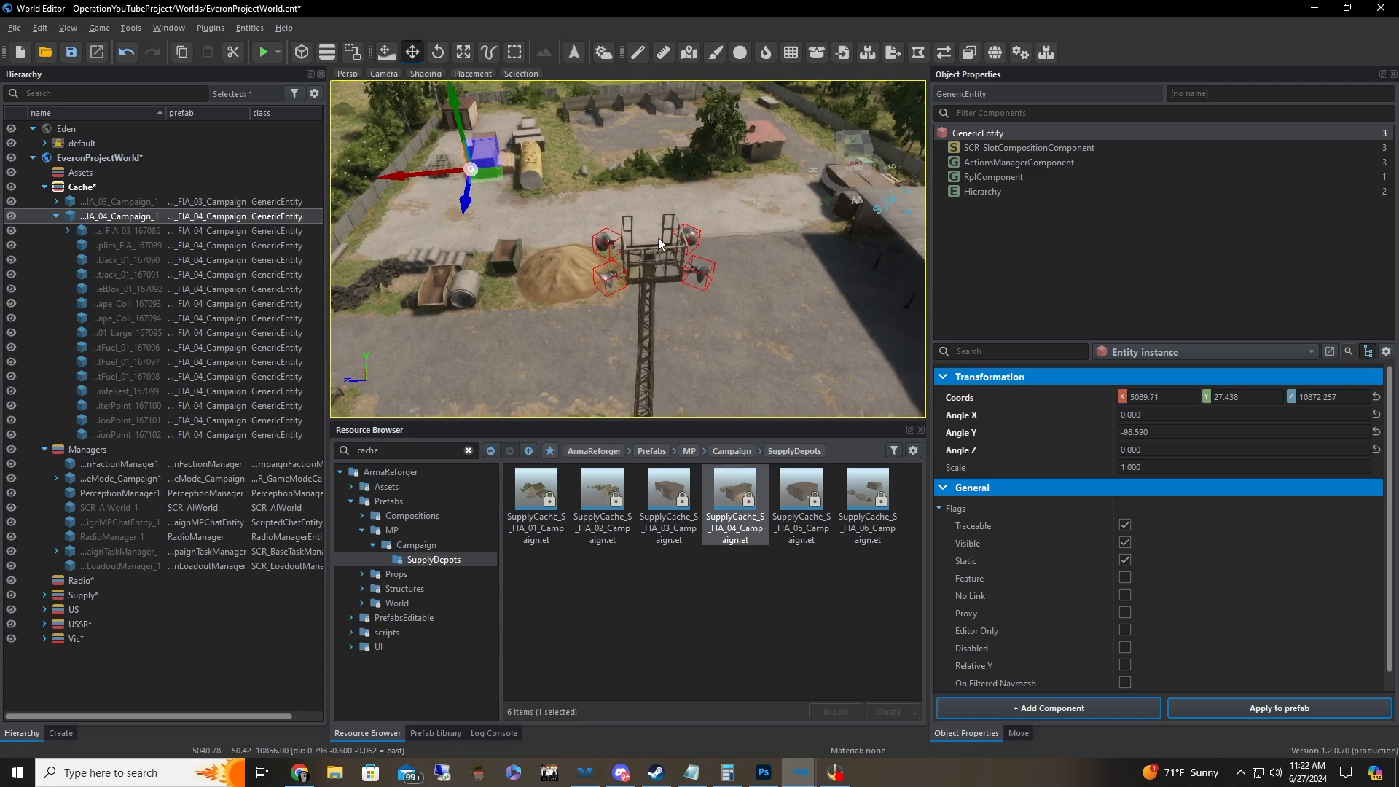
pyautogui.press('w')
pyautogui.moveTo(657, 237); pyautogui.dragTo(557, 241, button='right')
pyautogui.press('w')
pyautogui.press('d')
pyautogui.moveTo(810, 519); pyautogui.dragTo(641, 326)
pyautogui.moveTo(634, 270); pyautogui.dragTo(644, 274)
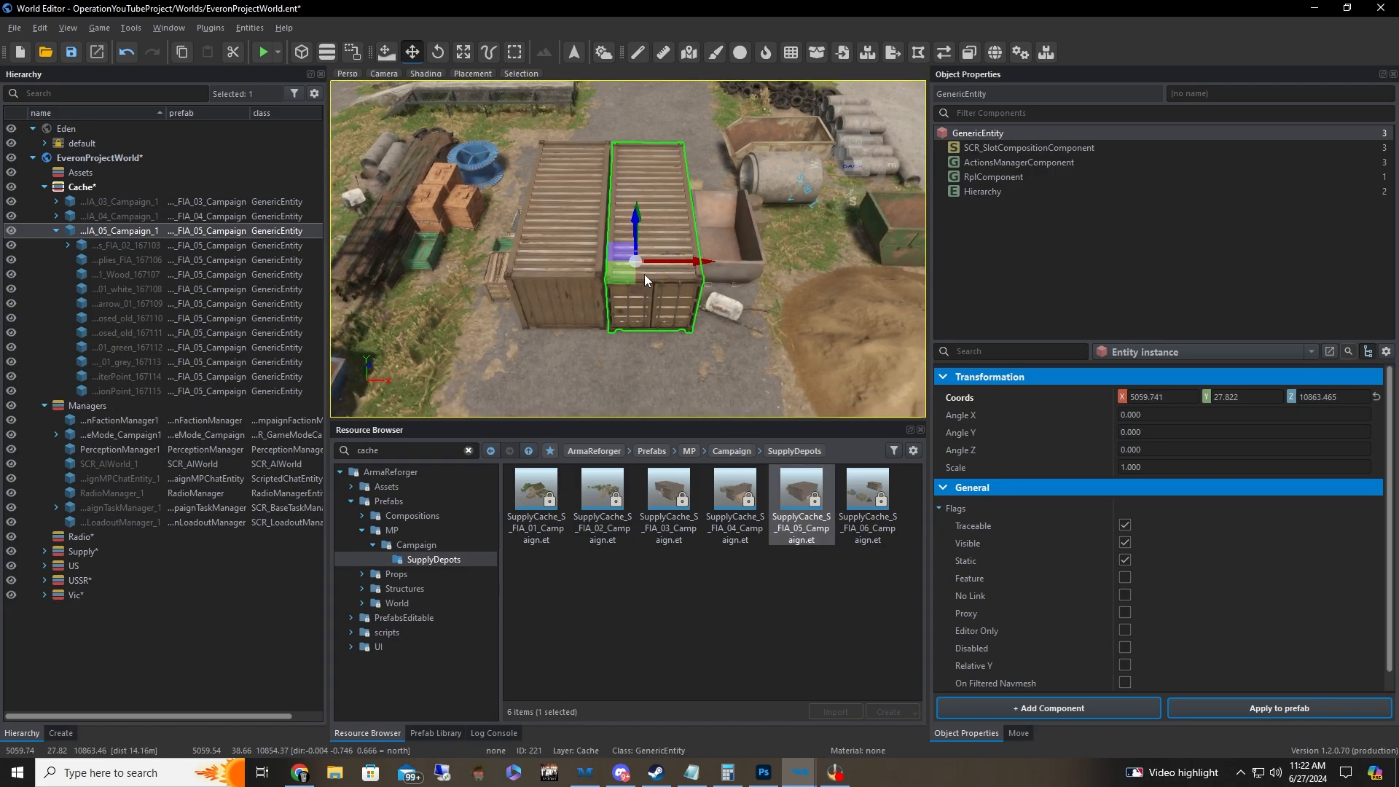
# - Rotate the FIA_05 supply cache to an Angle Y of about -178.2 and shift it to about X 5058.99, Z 10862.99
pyautogui.press('d')
pyautogui.moveTo(703, 286); pyautogui.dragTo(704, 321, button='right')
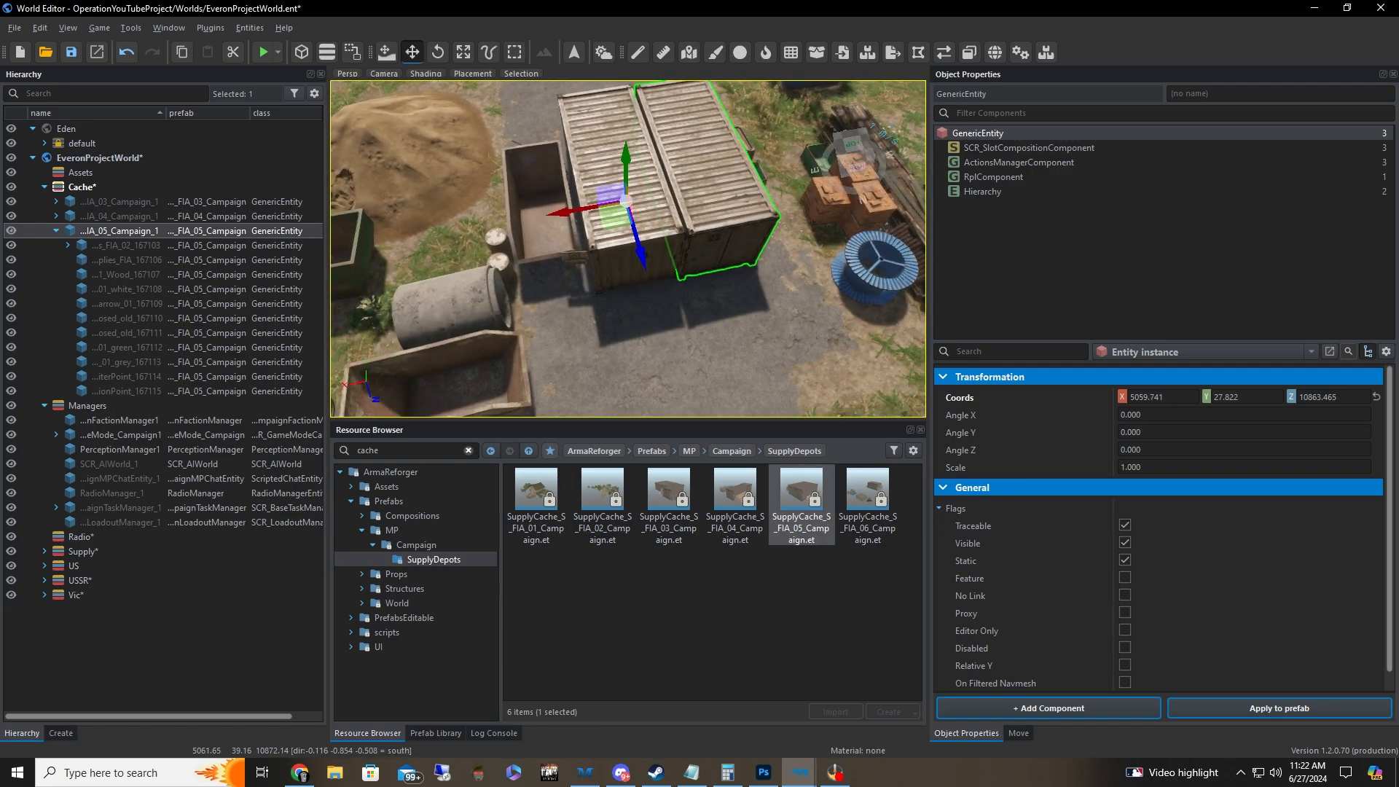
pyautogui.press('e')
pyautogui.moveTo(565, 234); pyautogui.dragTo(687, 183)
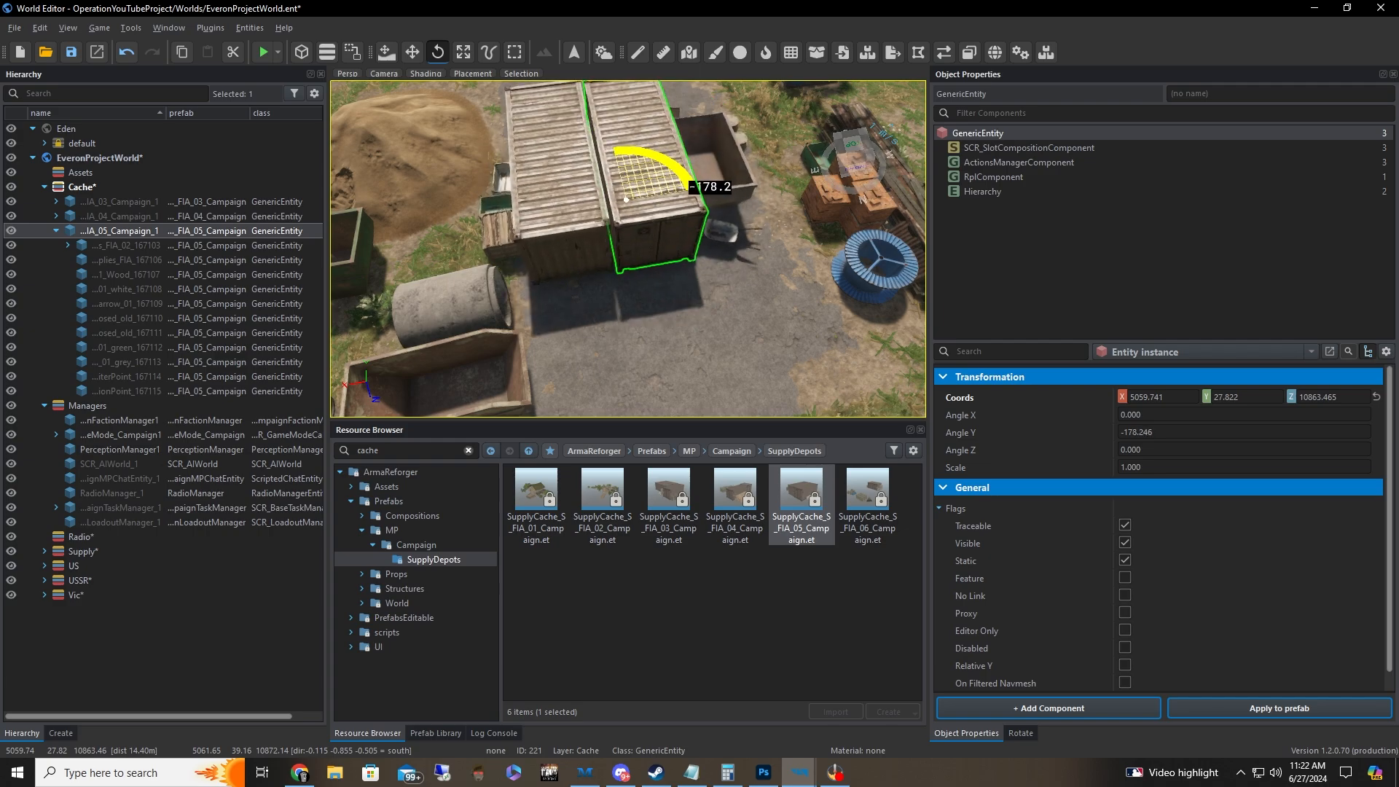
pyautogui.press('w')
pyautogui.moveTo(616, 221); pyautogui.dragTo(640, 212)
pyautogui.scroll(-4, 653, 370)
pyautogui.scroll(-6, 653, 370)
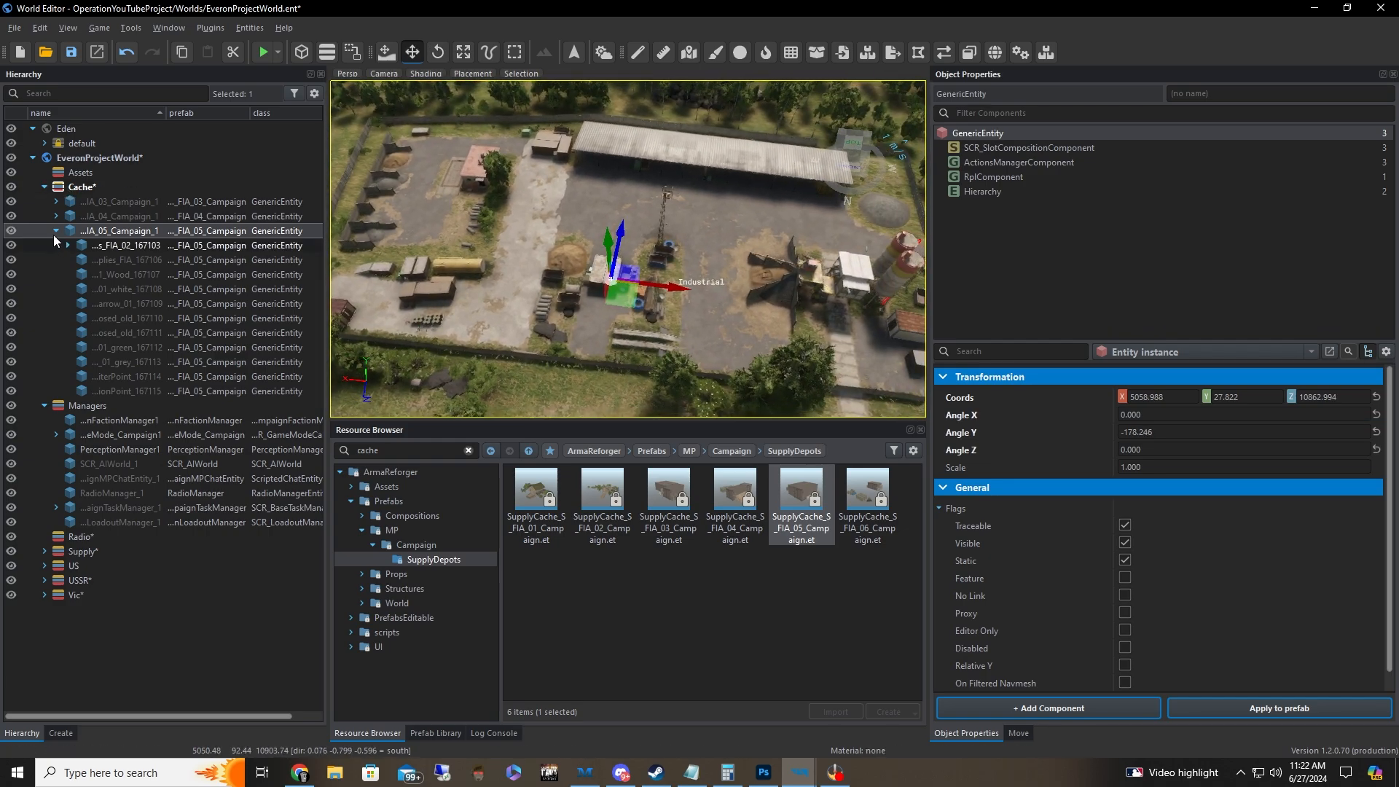
# - Select the supply depot in the Supply layer and open its SCR_CampaignSuppliesComponent settings
pyautogui.click(56, 230)
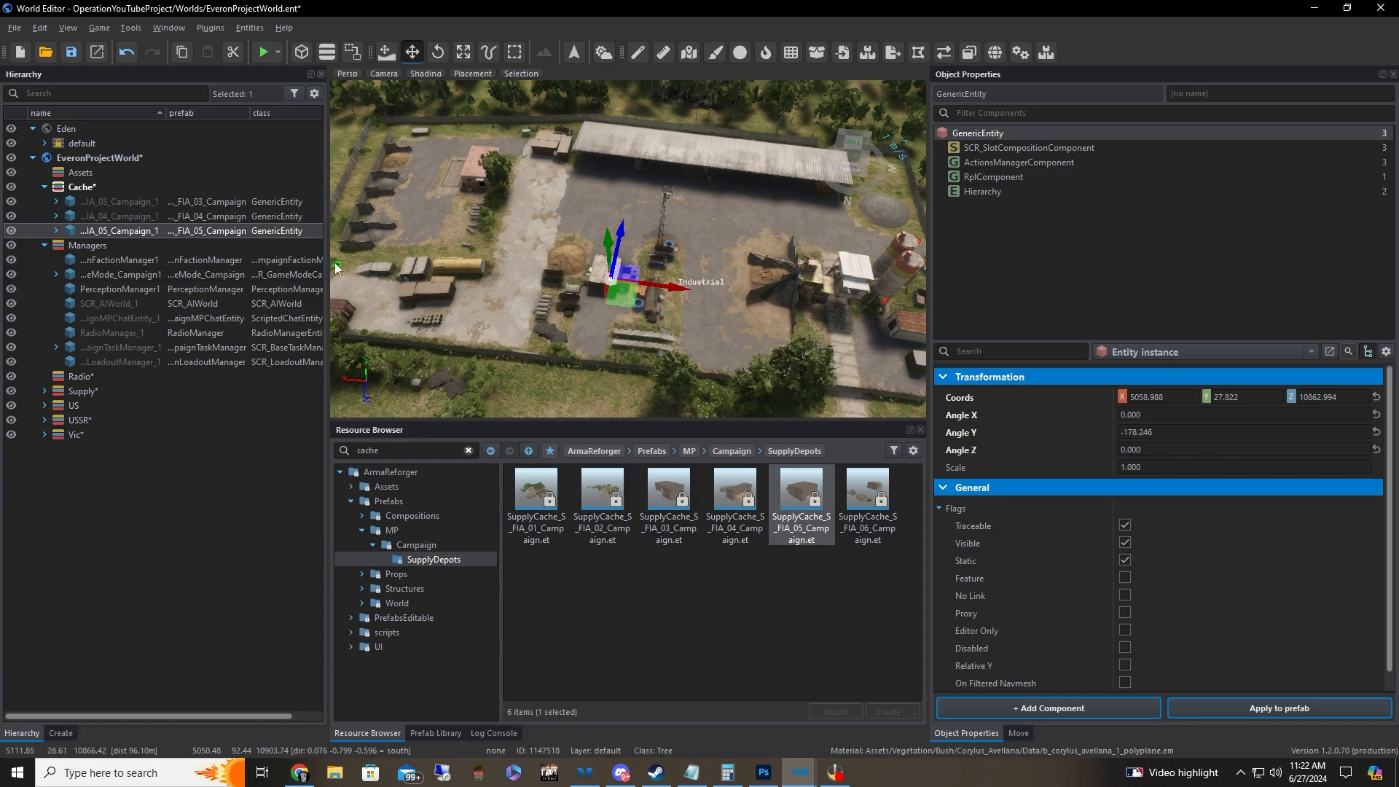
pyautogui.moveTo(623, 294); pyautogui.dragTo(616, 290, button='right')
pyautogui.press('d')
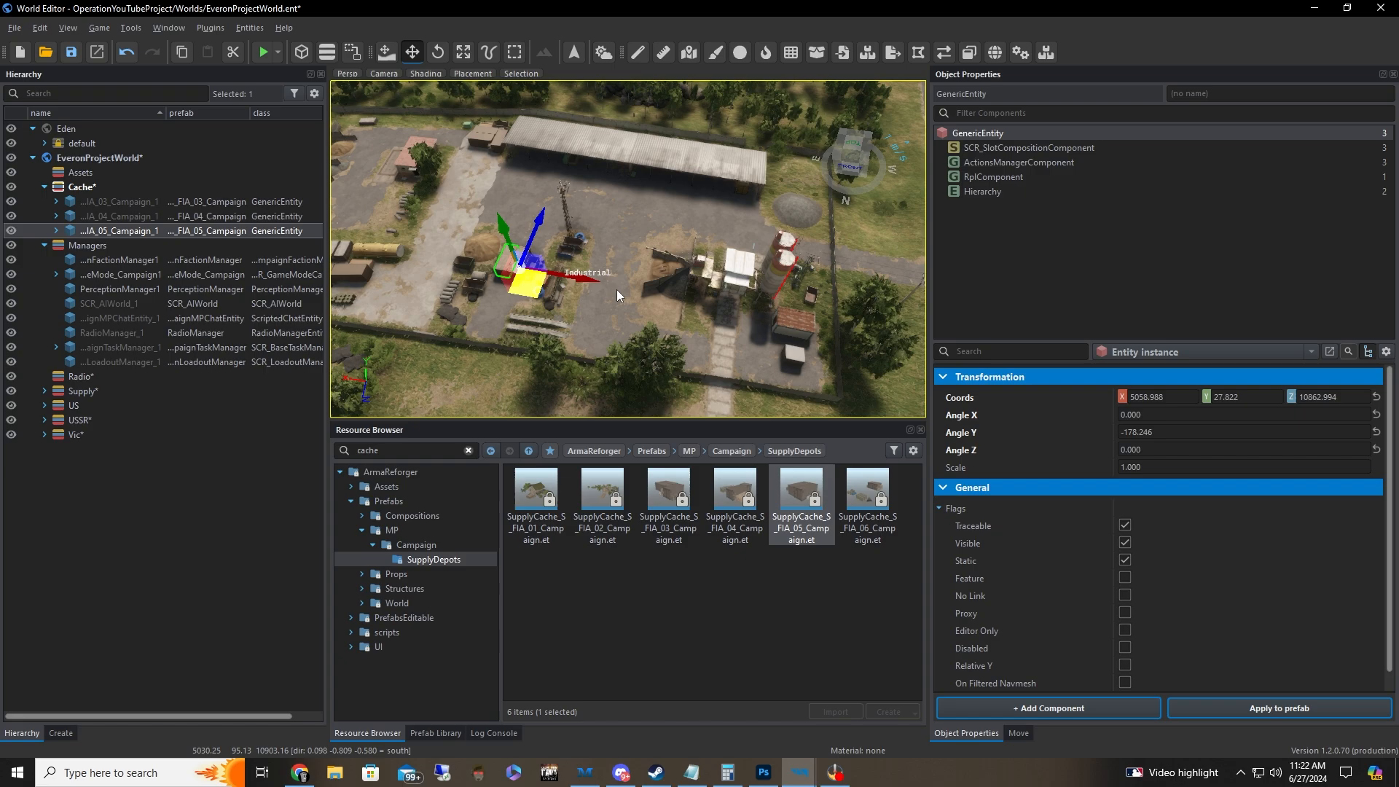
pyautogui.click(43, 391)
pyautogui.click(99, 405)
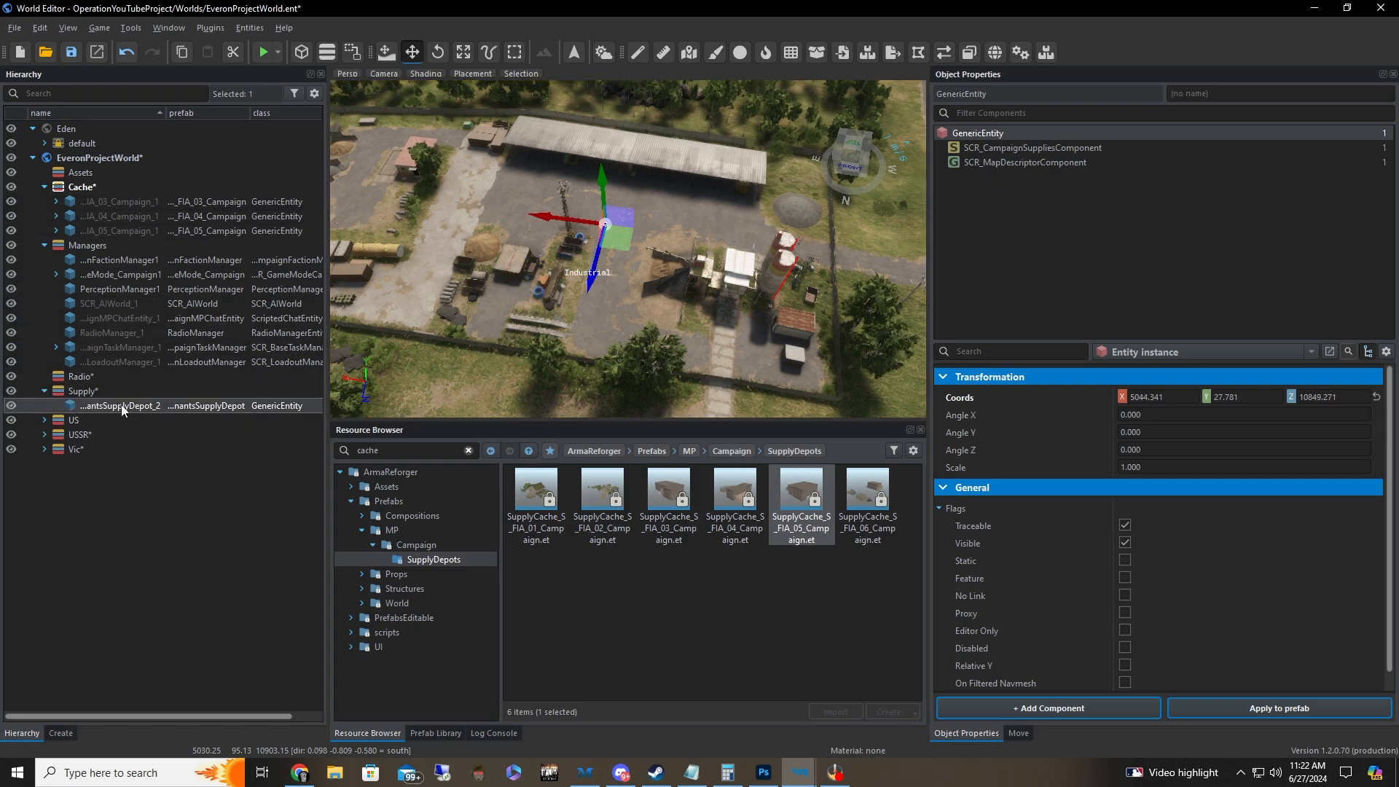
pyautogui.click(1068, 153)
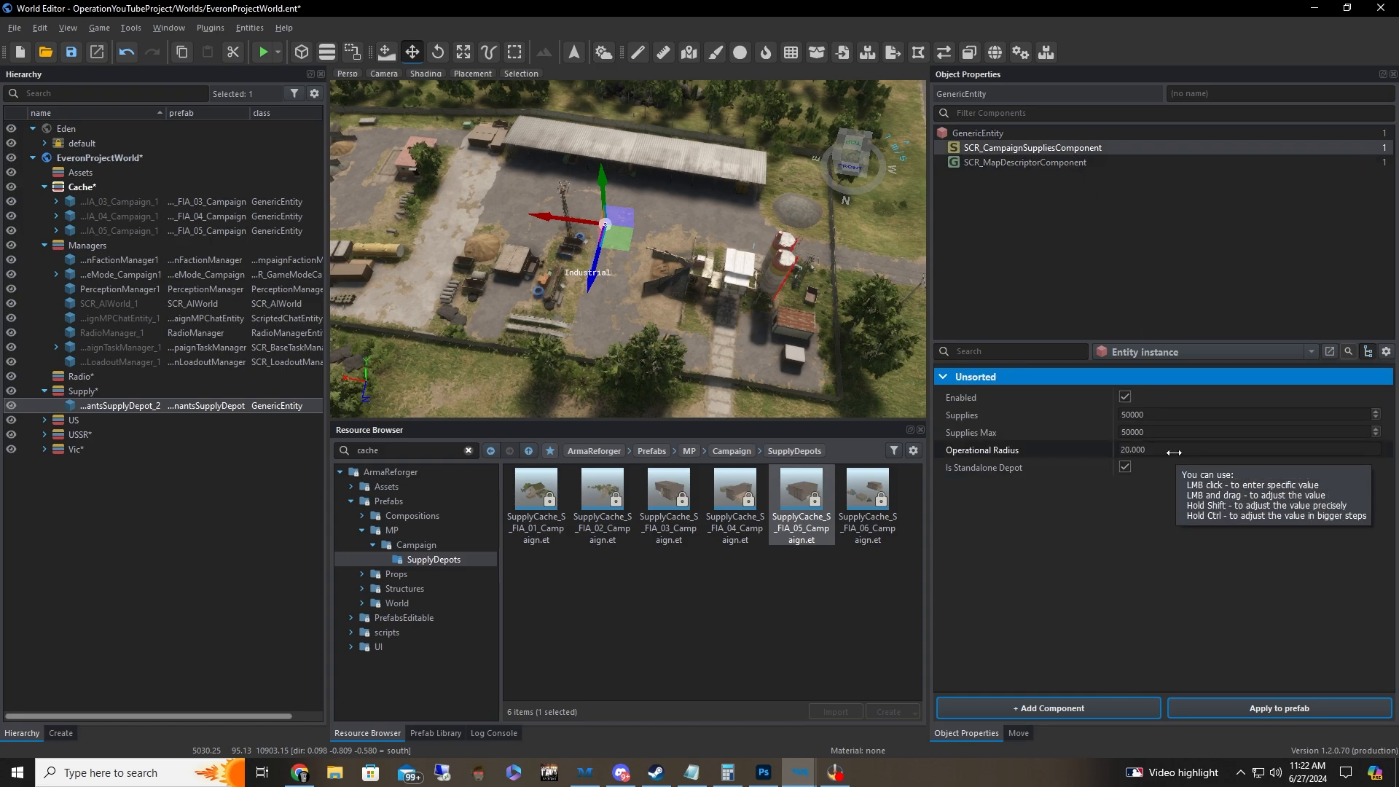
pyautogui.moveTo(1029, 458)
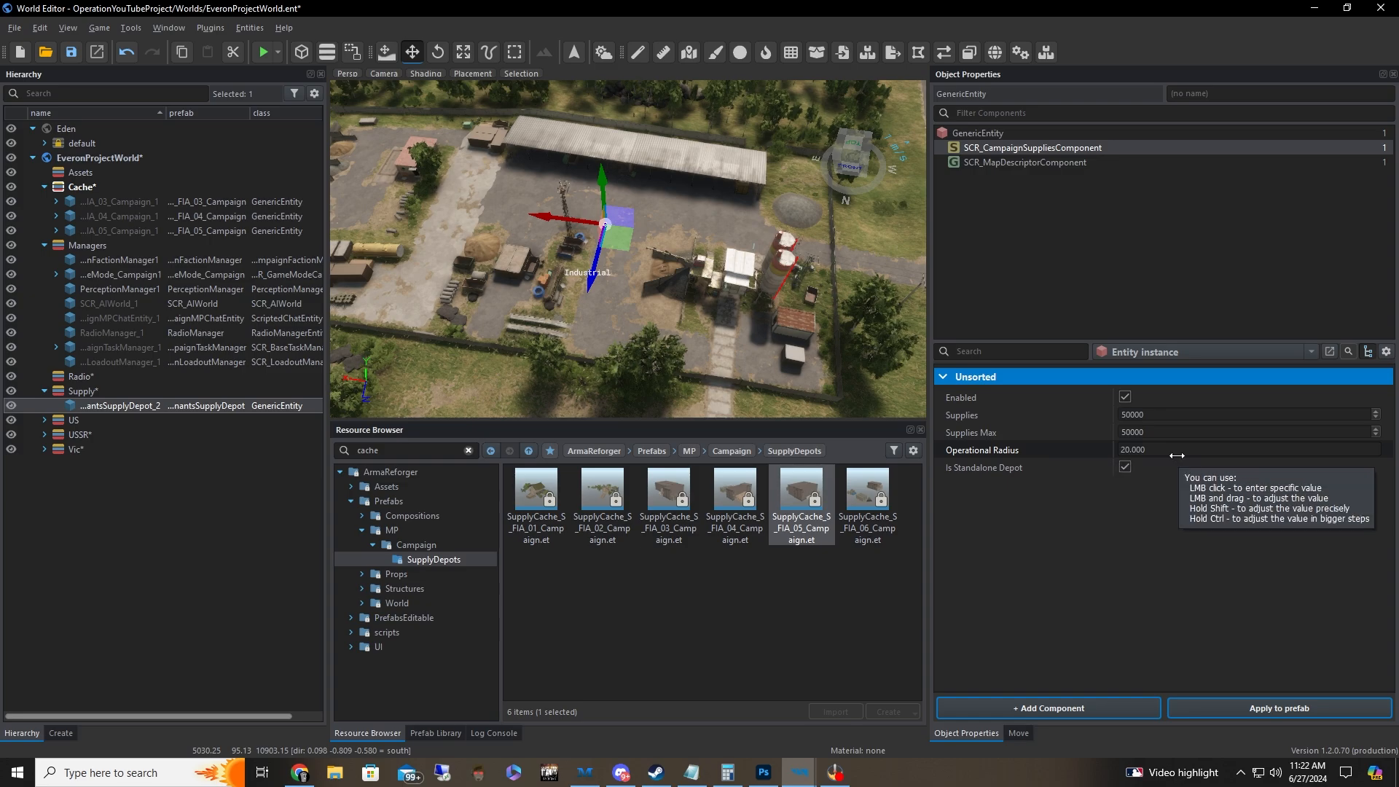
# - Set the supply depot's Operational Radius to 35
pyautogui.press('d')
pyautogui.moveTo(721, 275); pyautogui.dragTo(611, 174, button='right')
pyautogui.press('s')
pyautogui.press('d')
pyautogui.press('s')
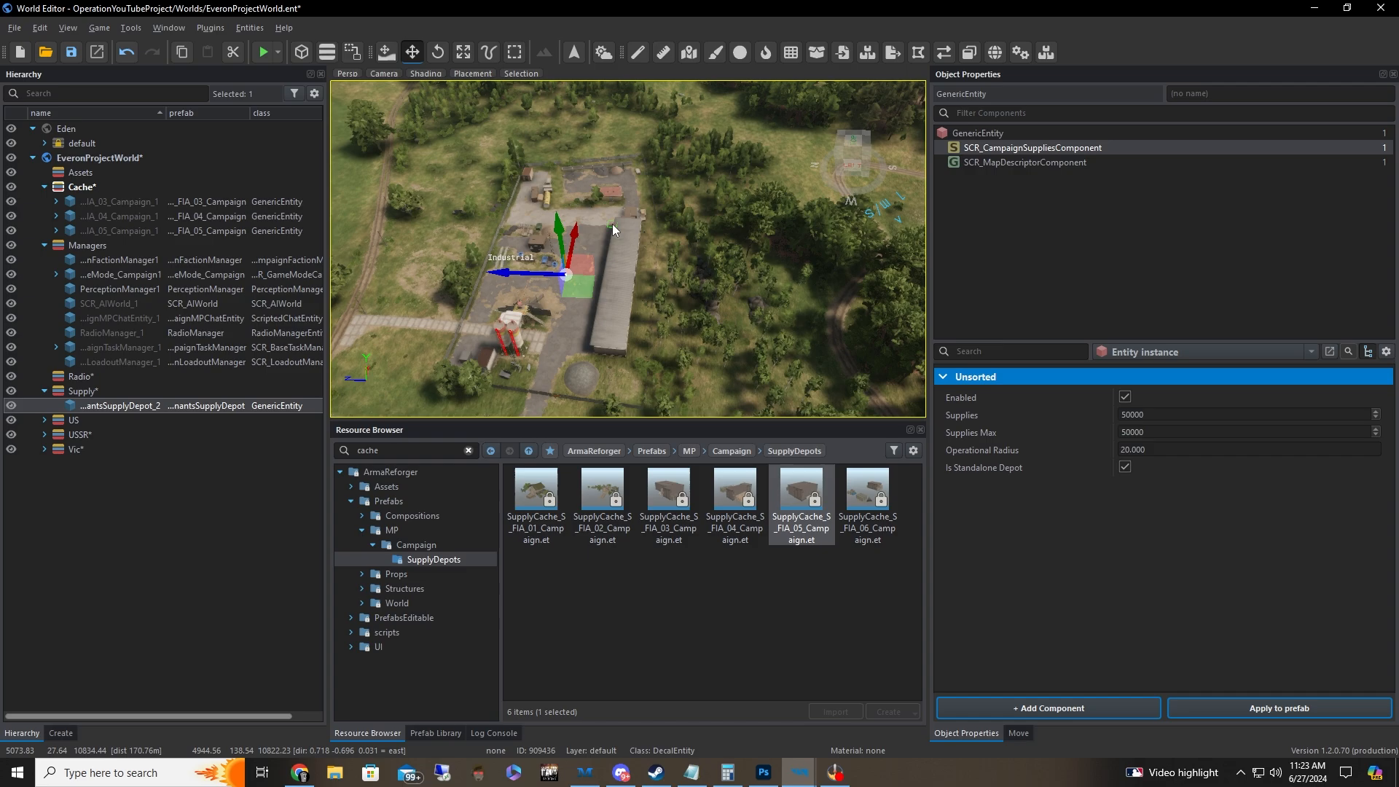
pyautogui.click(1175, 449)
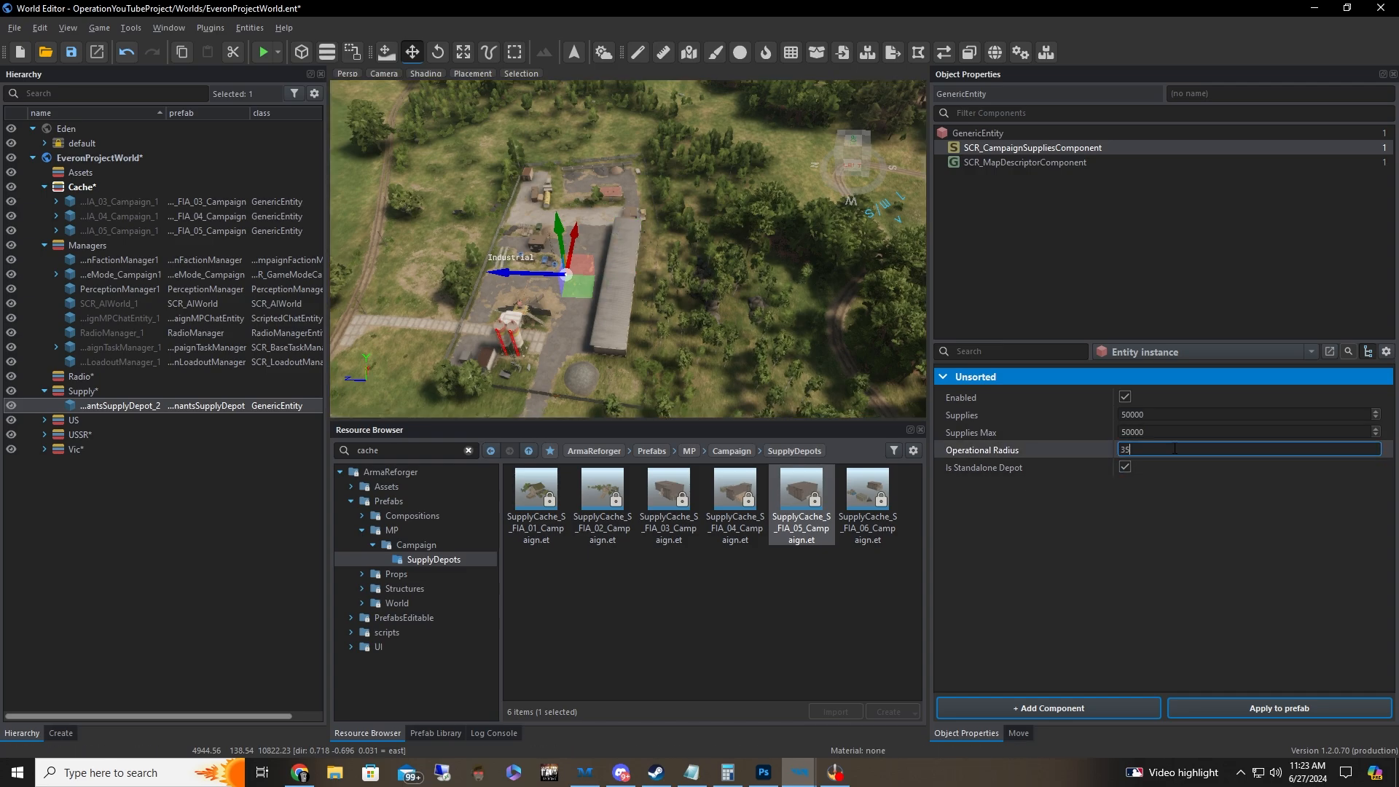
pyautogui.write('35')
pyautogui.press('Return')
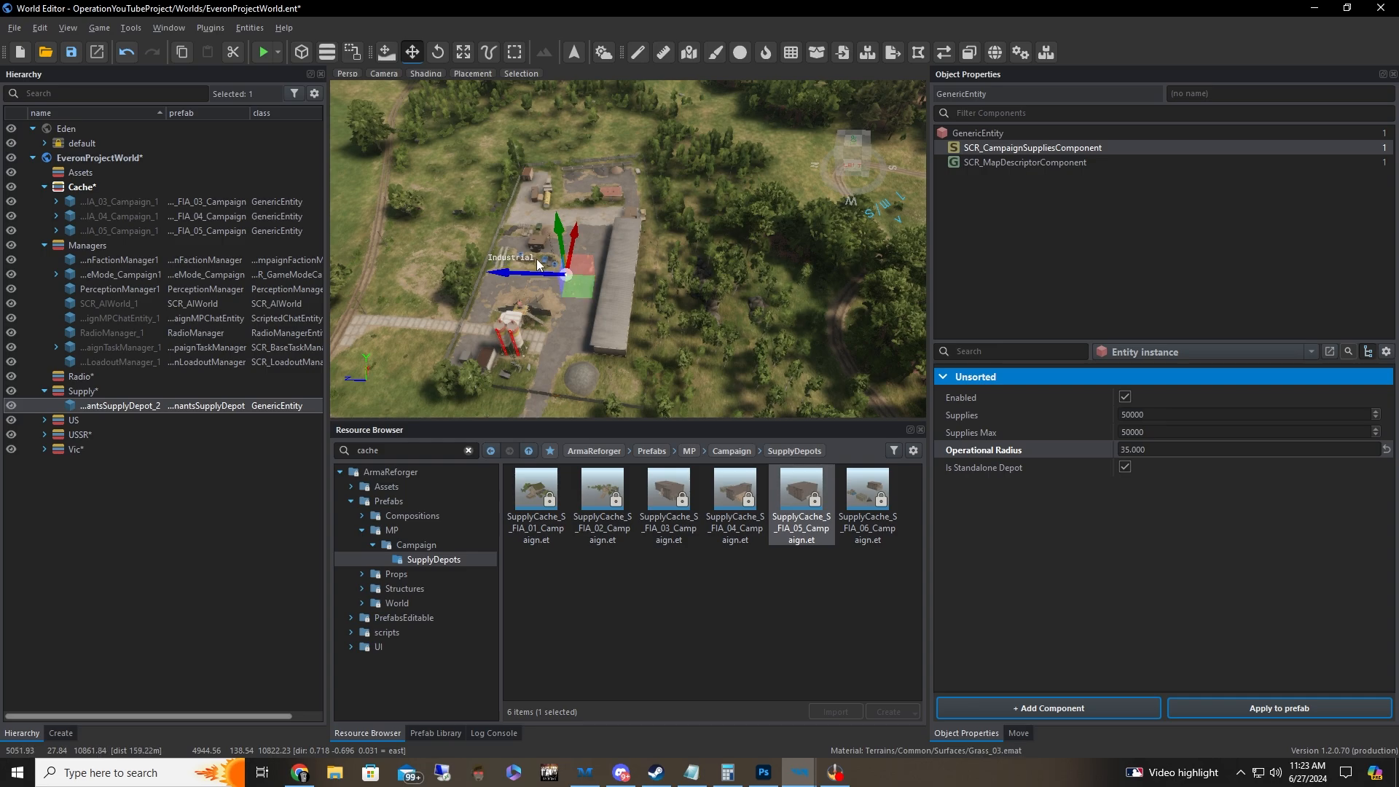
# - Survey the Industrial yard, the placed caches around the supply depot, and the surrounding roads and fields
pyautogui.scroll(5, 541, 250)
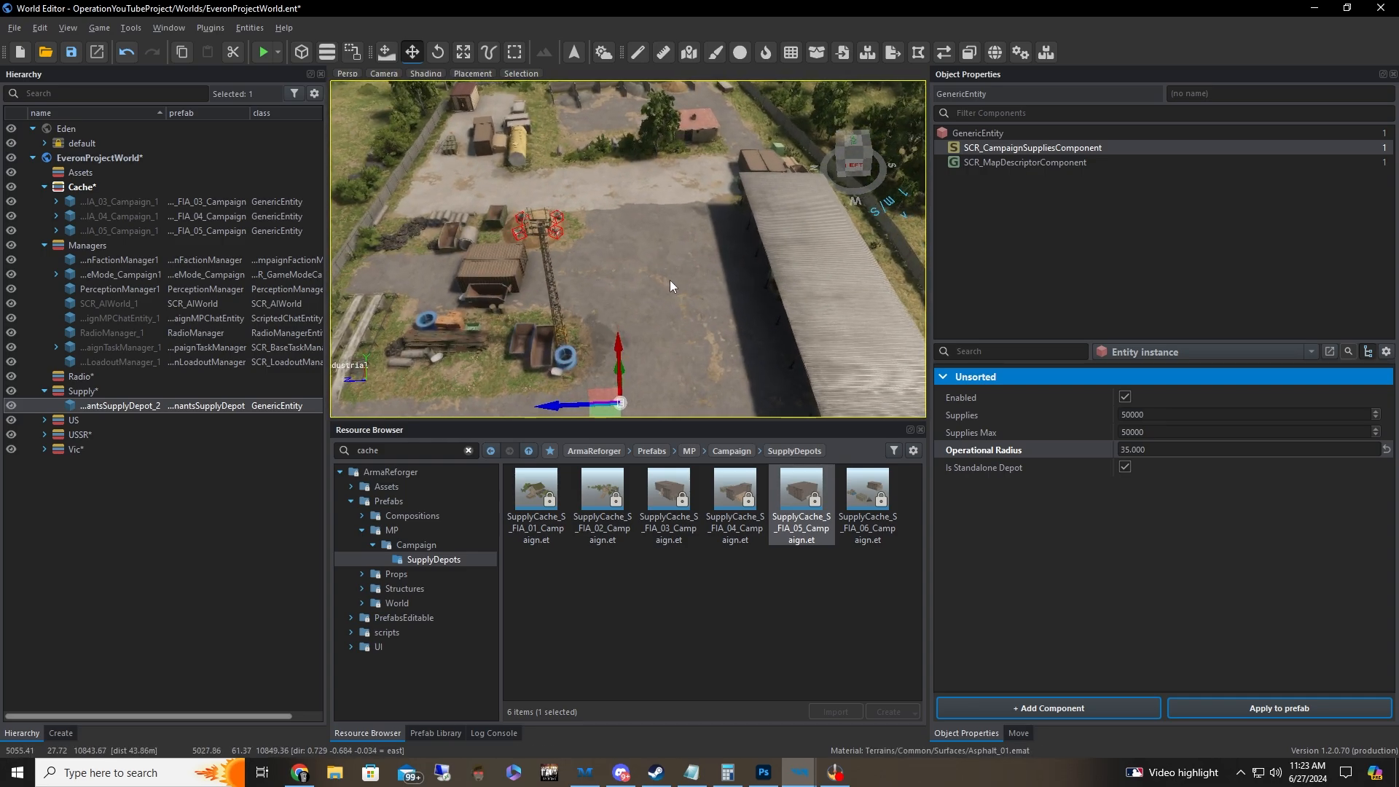
pyautogui.press('s')
pyautogui.press('d')
pyautogui.moveTo(682, 314); pyautogui.dragTo(864, 360, button='right')
pyautogui.press('a')
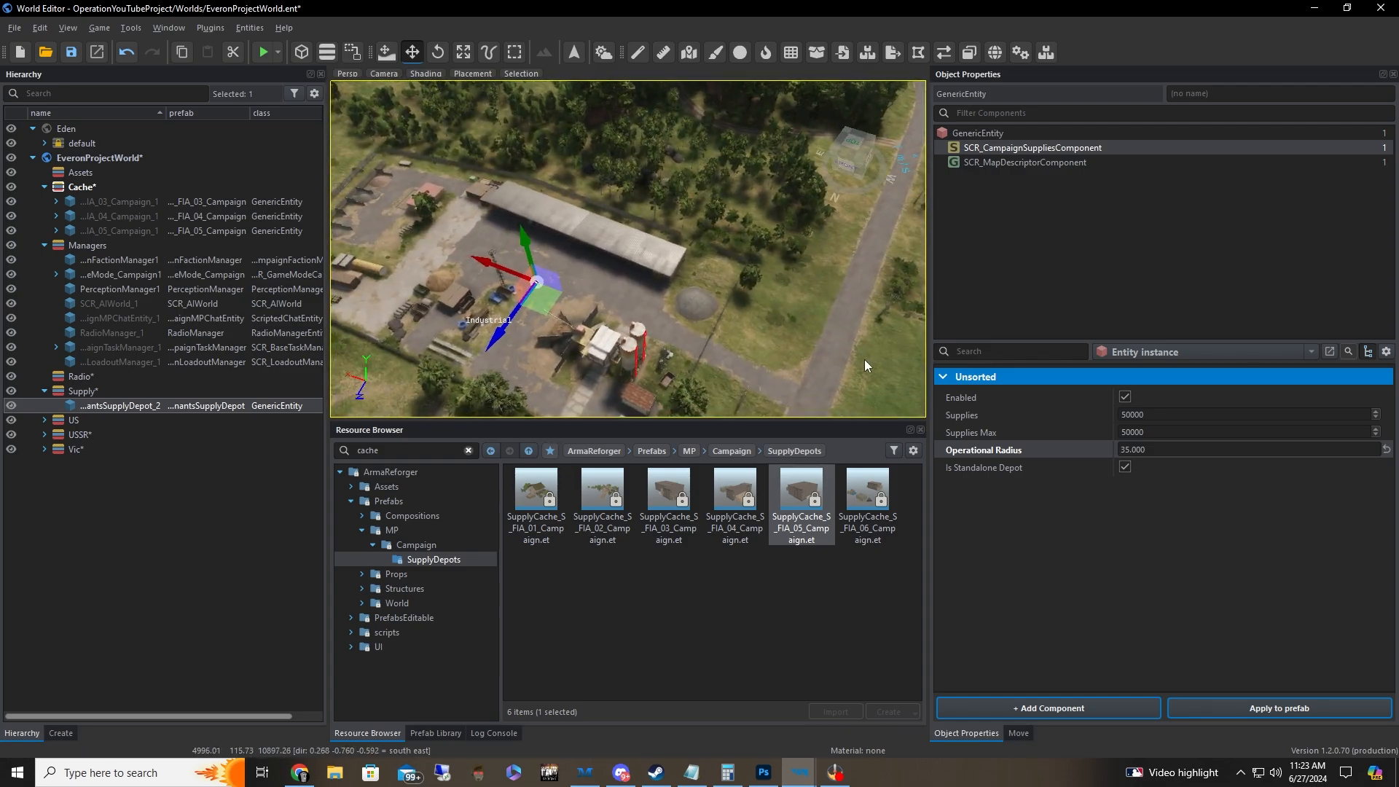
pyautogui.press('a')
pyautogui.moveTo(710, 289); pyautogui.dragTo(759, 296, button='right')
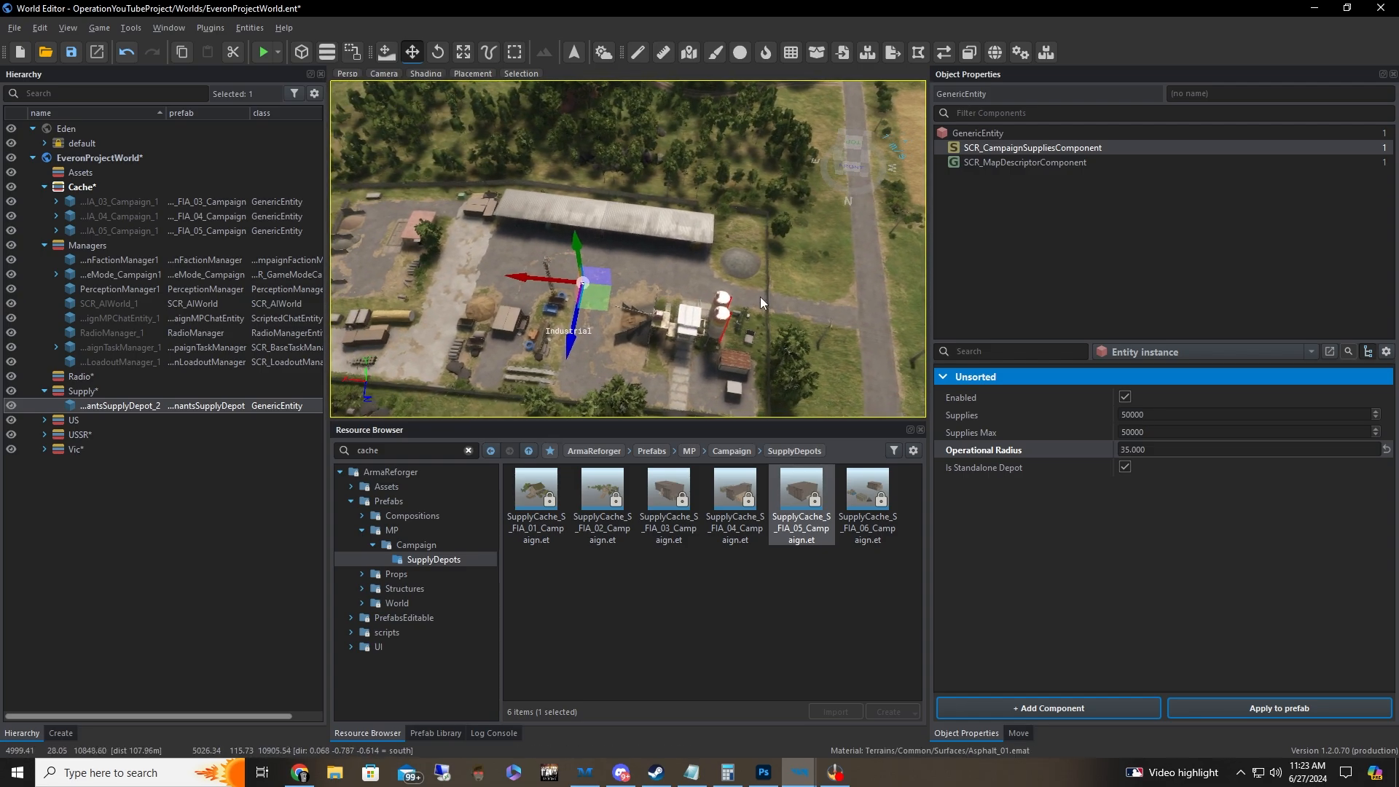
pyautogui.press('s')
pyautogui.press('d')
pyautogui.moveTo(595, 252); pyautogui.dragTo(601, 261, button='right')
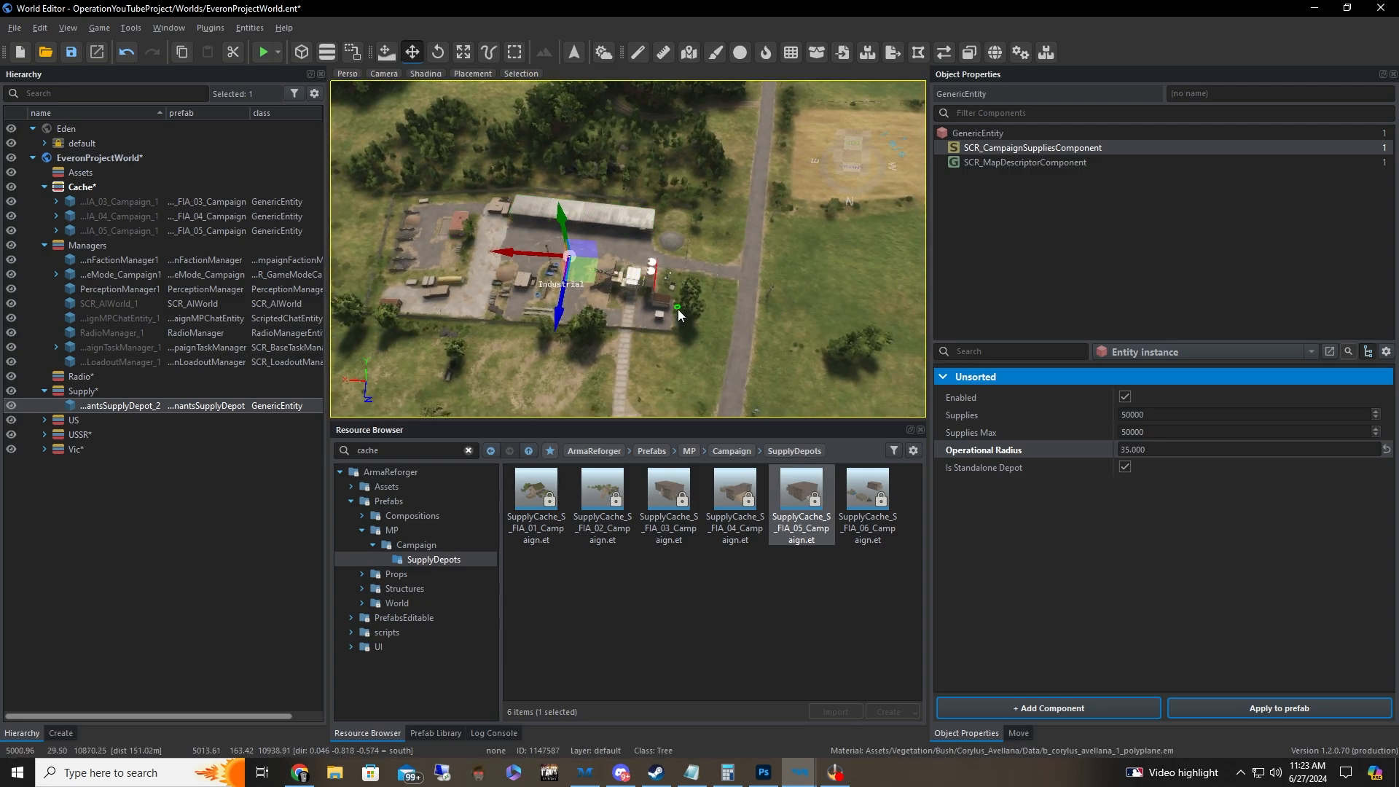
pyautogui.moveTo(678, 308); pyautogui.dragTo(597, 328, button='right')
pyautogui.press('w')
pyautogui.press('w')
pyautogui.press('d')
pyautogui.press('s')
pyautogui.press('d')
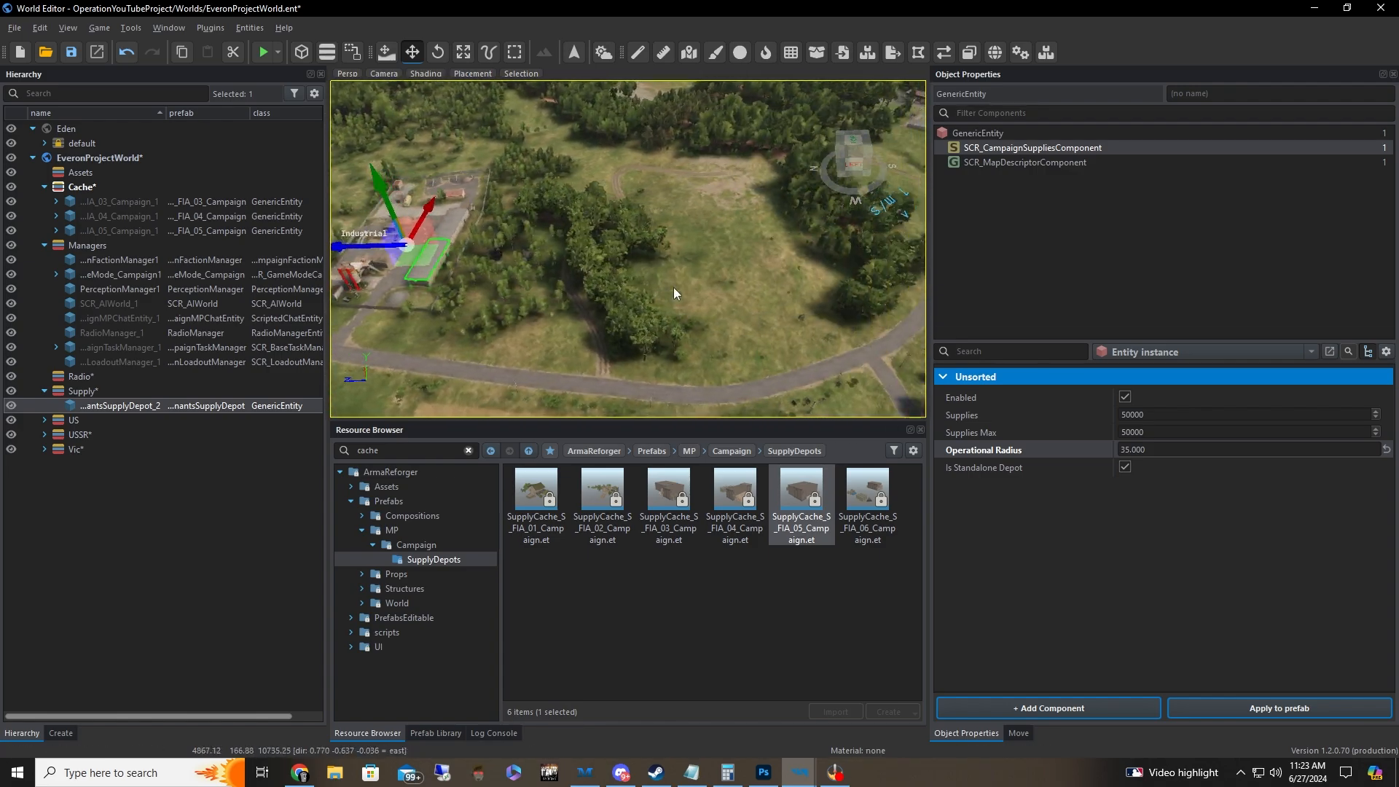
# - Make the Radio layer active and search the resources for "radio" prefabs in the ArmaReforger Prefabs/MP/Campaign folder
pyautogui.click(104, 376)
pyautogui.click(392, 447)
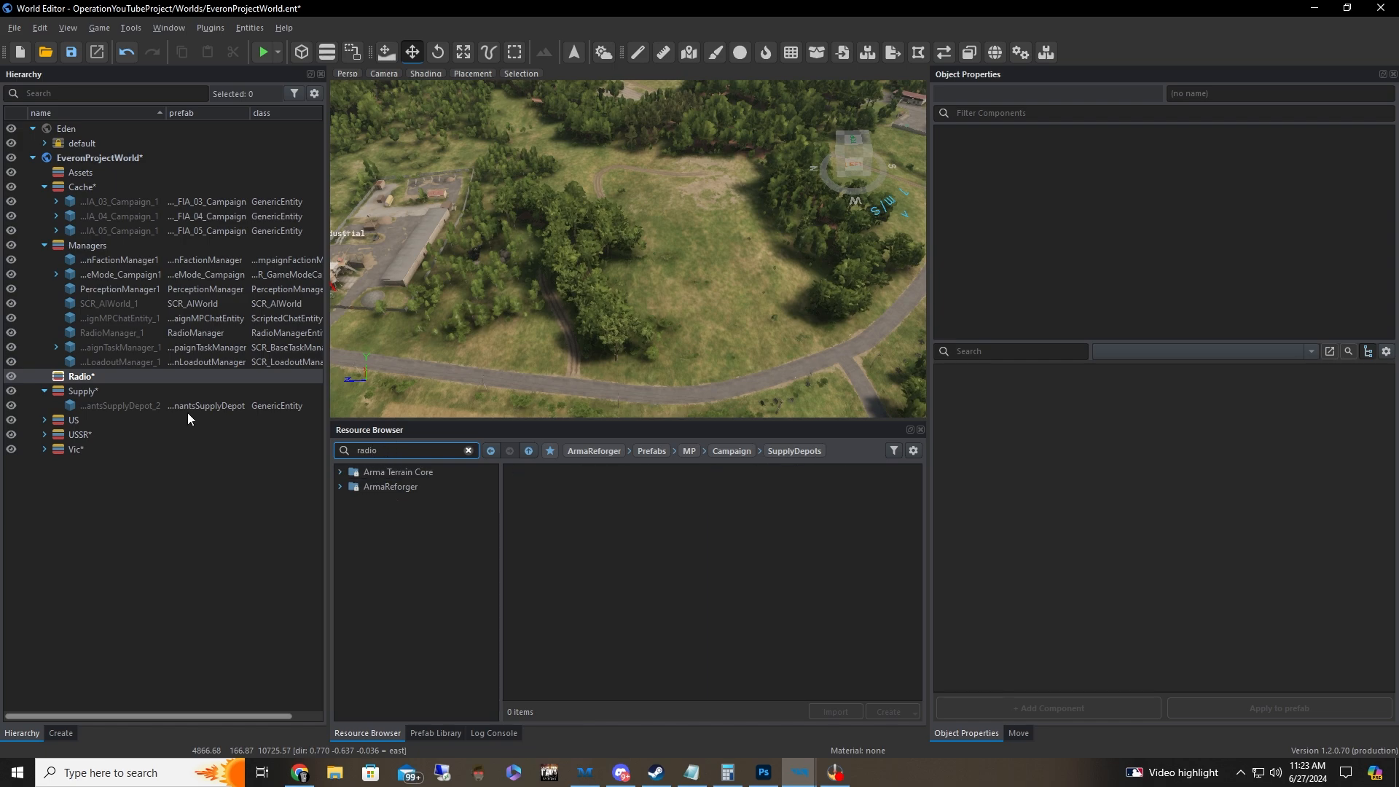
pyautogui.click(340, 486)
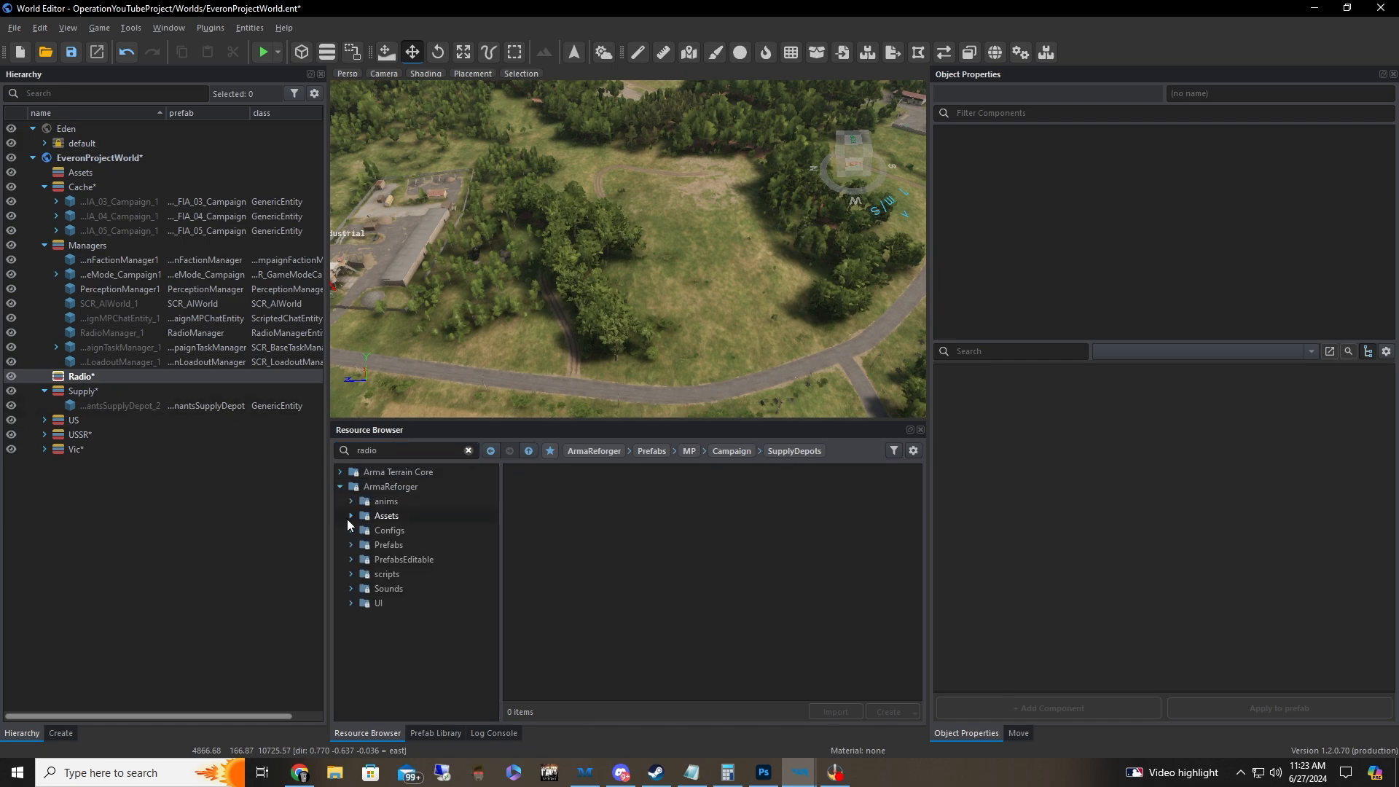
pyautogui.click(361, 545)
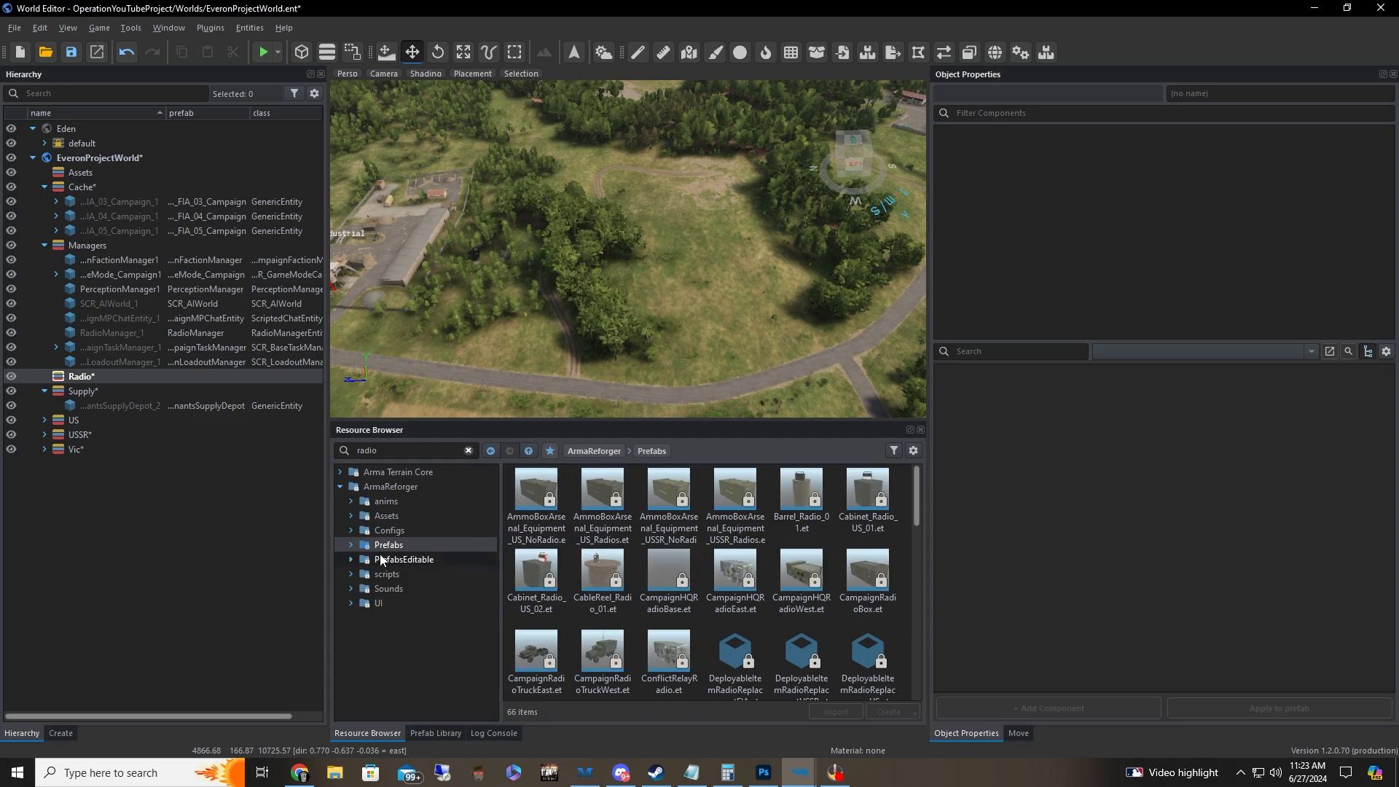
pyautogui.click(346, 545)
pyautogui.click(363, 604)
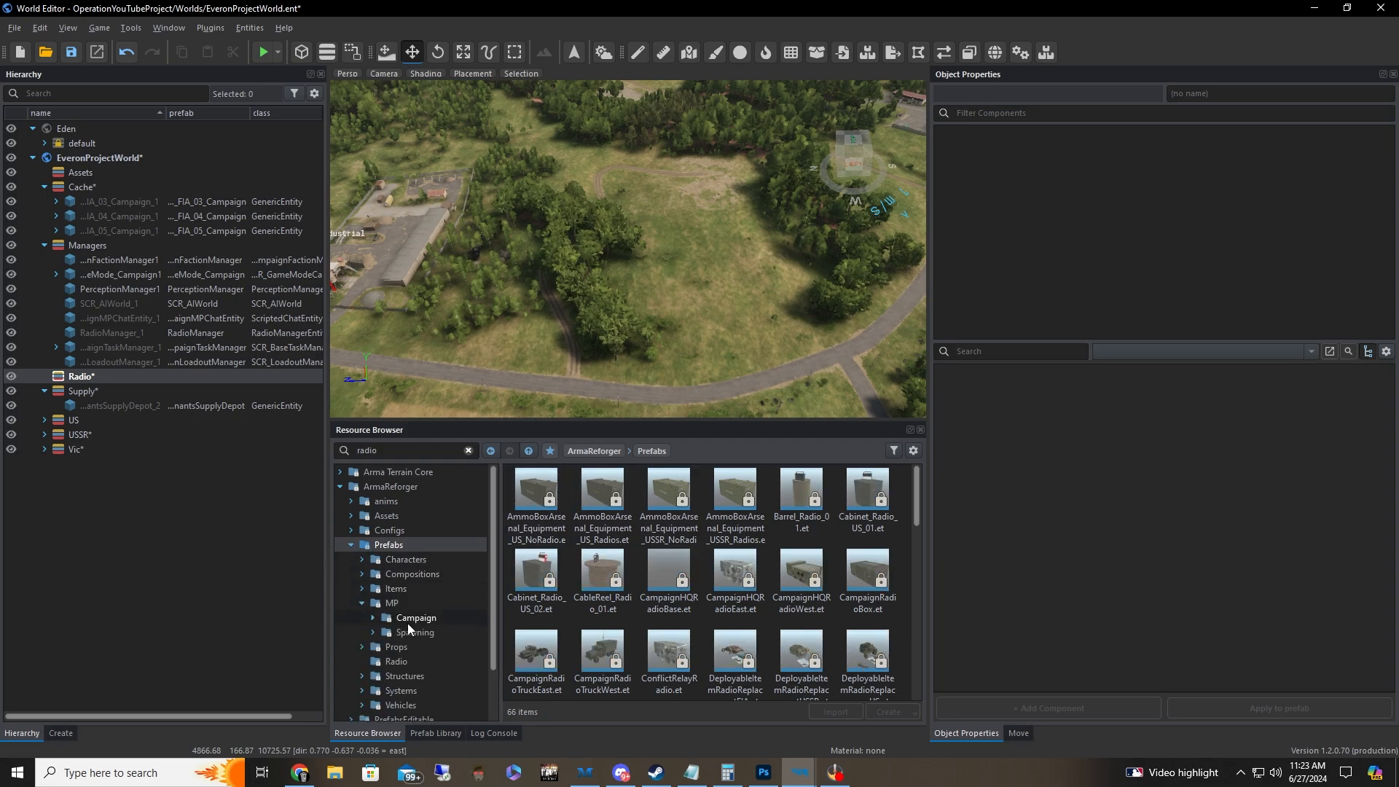
pyautogui.click(378, 619)
# - Try placing CampaignHQRadioBase.et in the open grass field and delete it
pyautogui.press('w')
pyautogui.moveTo(672, 352); pyautogui.dragTo(743, 346, button='right')
pyautogui.press('w')
pyautogui.moveTo(540, 489); pyautogui.dragTo(571, 320)
pyautogui.press('w')
pyautogui.moveTo(571, 321); pyautogui.dragTo(430, 349, button='right')
pyautogui.press('w')
pyautogui.moveTo(582, 350); pyautogui.dragTo(459, 321, button='right')
pyautogui.press('Delete')
# - Find ConflictRelayRadio.et among the ArmaReforger Prefabs and place it on the ground beside the small cabin at the GallowsHill radio mast
pyautogui.scroll(-6, 515, 224)
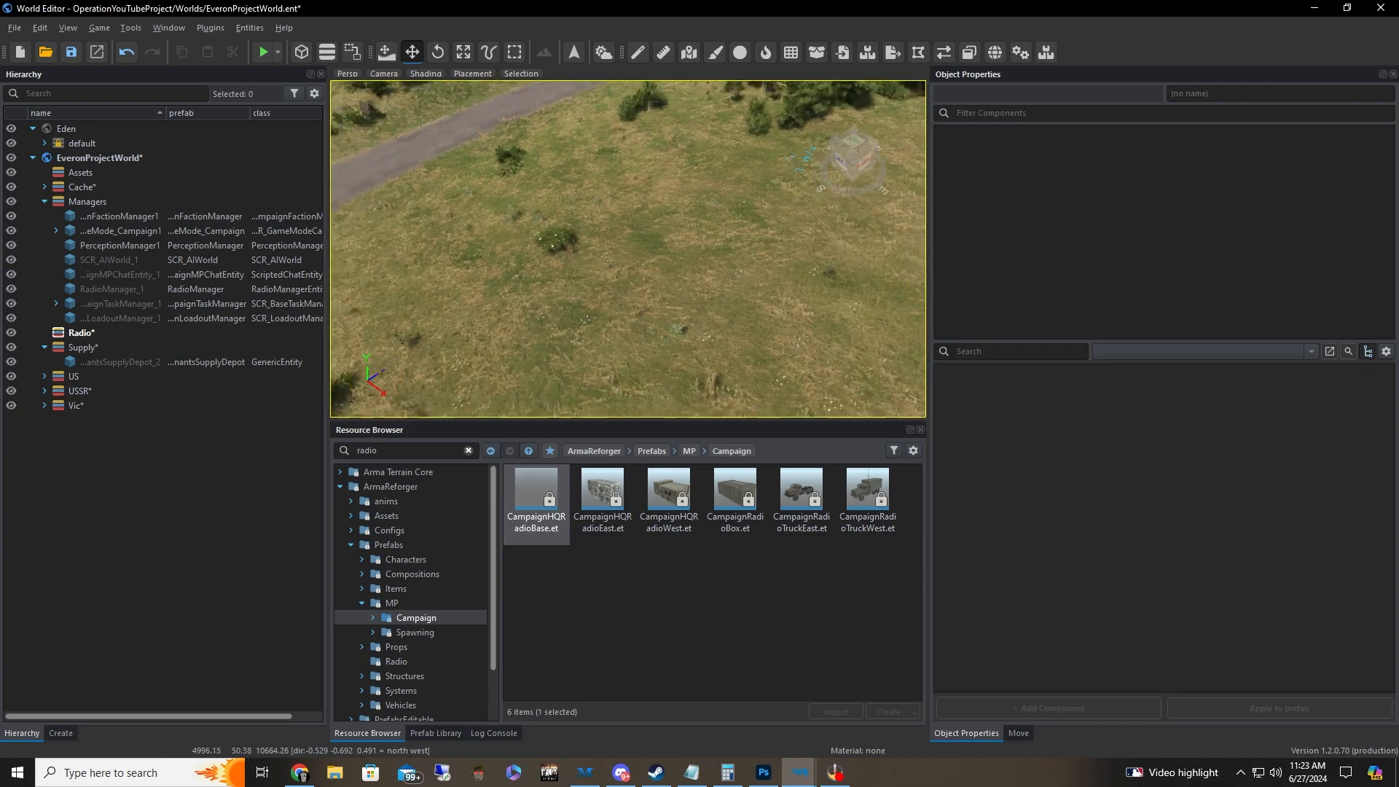
pyautogui.click(652, 451)
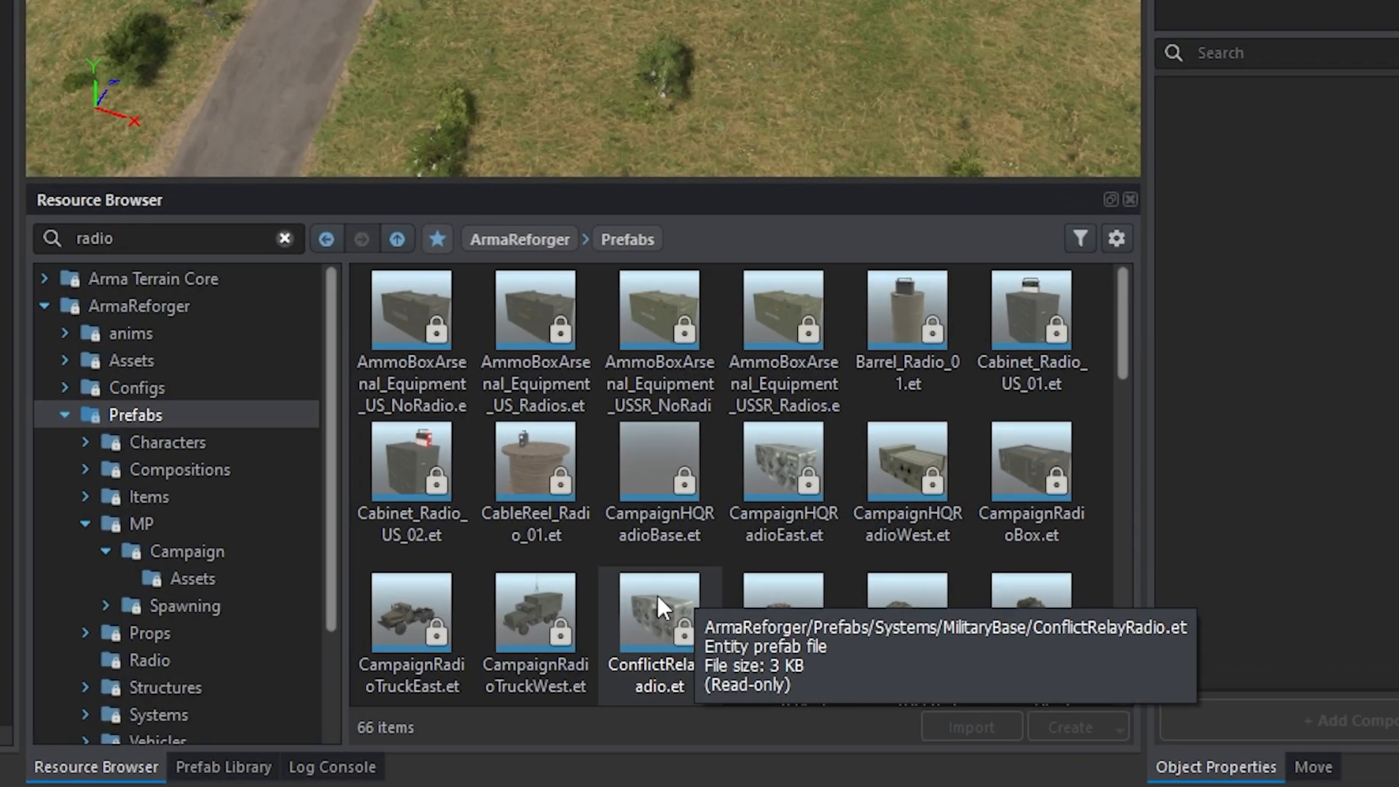
pyautogui.click(668, 648)
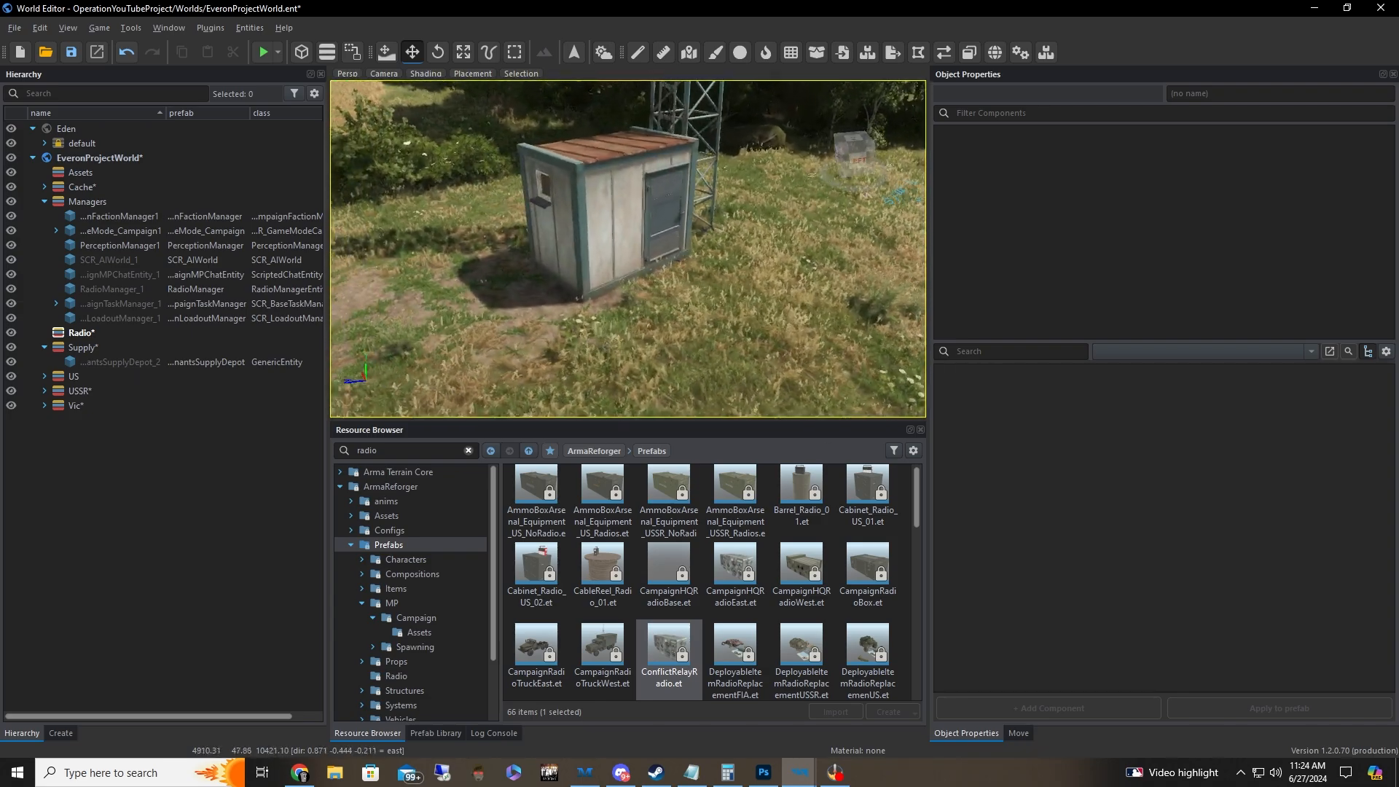
pyautogui.moveTo(669, 645); pyautogui.dragTo(639, 597)
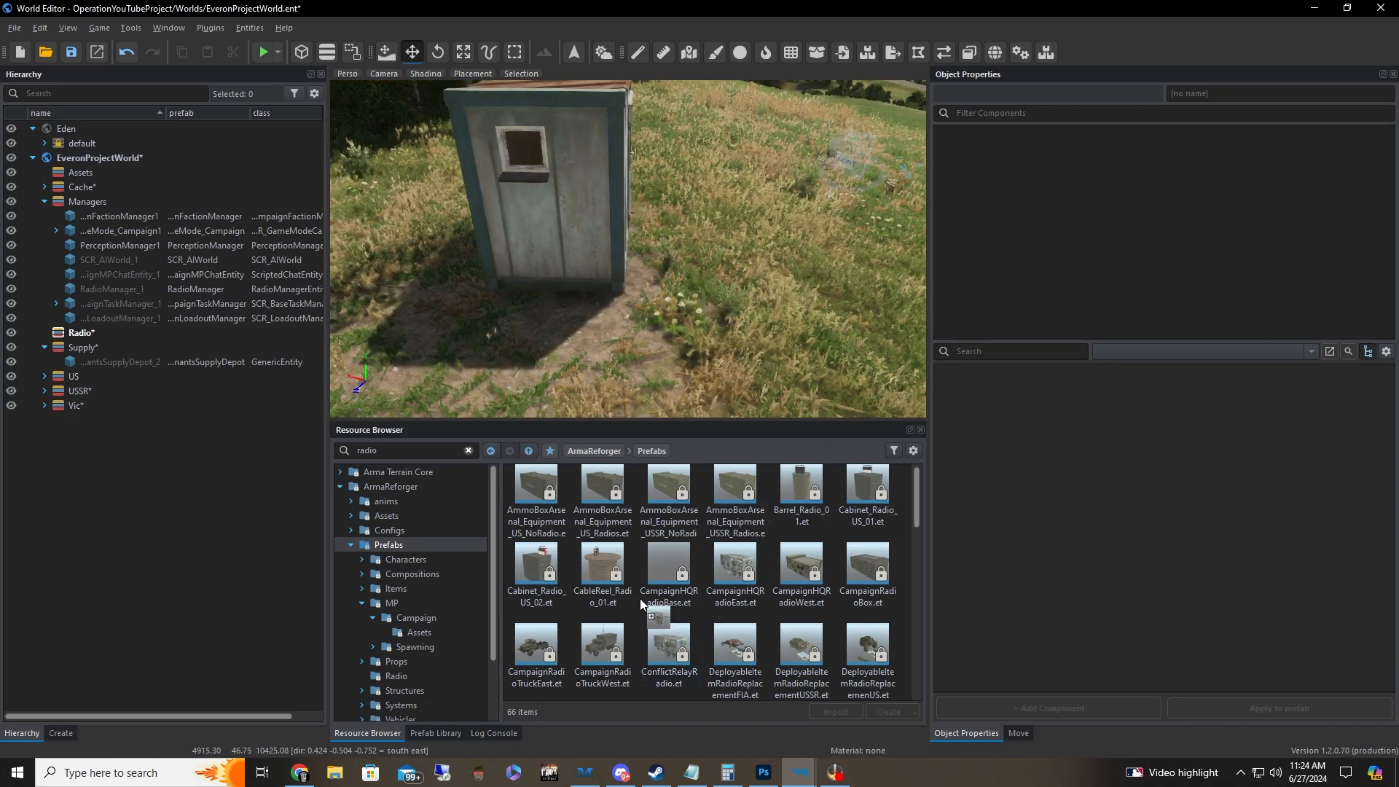
pyautogui.moveTo(565, 335); pyautogui.dragTo(566, 335)
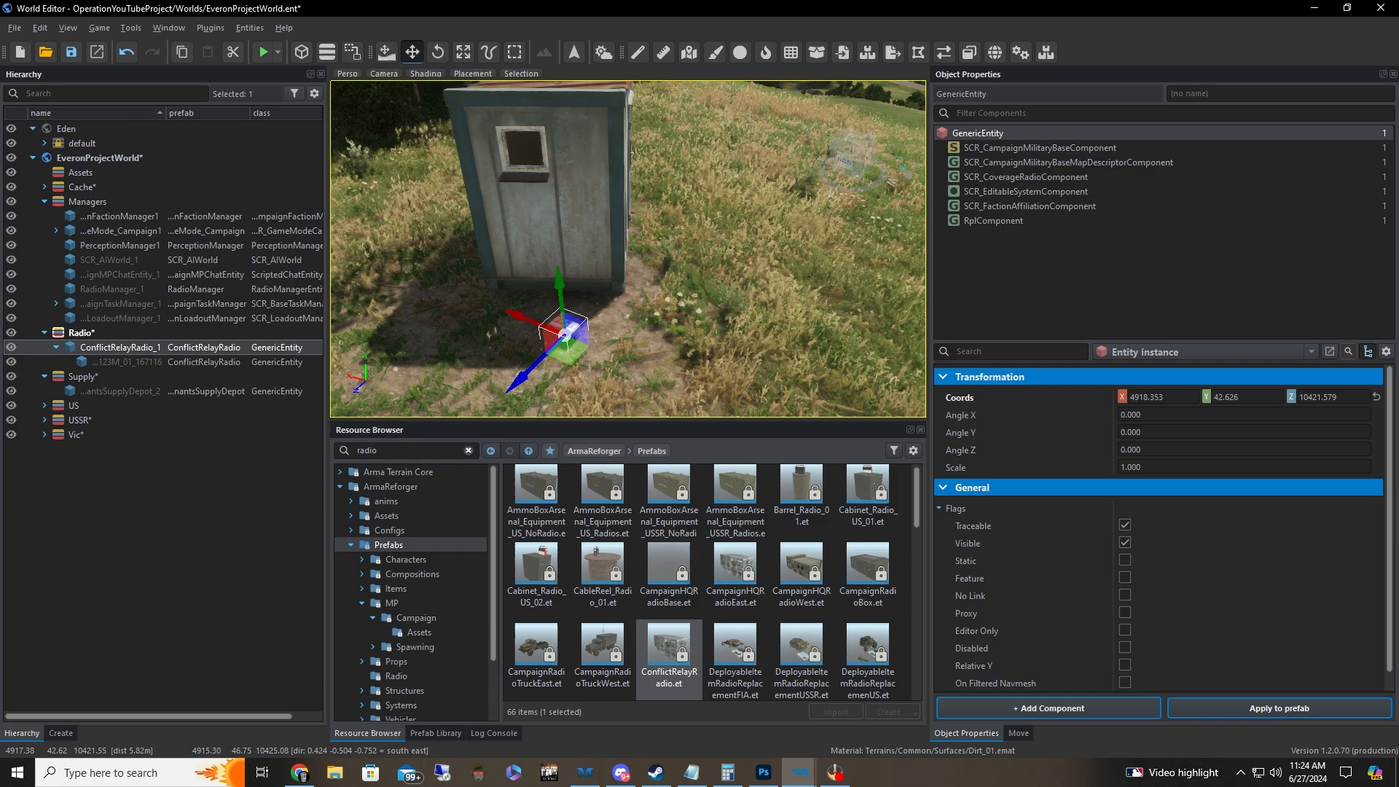
# - Rotate the relay radio to about -31° on Angle Y and move it up against the cabin's wall below the window
pyautogui.moveTo(565, 335); pyautogui.dragTo(631, 374, button='right')
pyautogui.press('e')
pyautogui.moveTo(631, 375); pyautogui.dragTo(689, 124)
pyautogui.press('w')
pyautogui.moveTo(689, 124); pyautogui.dragTo(693, 242, button='right')
pyautogui.moveTo(630, 303); pyautogui.dragTo(639, 275)
pyautogui.press('e')
pyautogui.press('w')
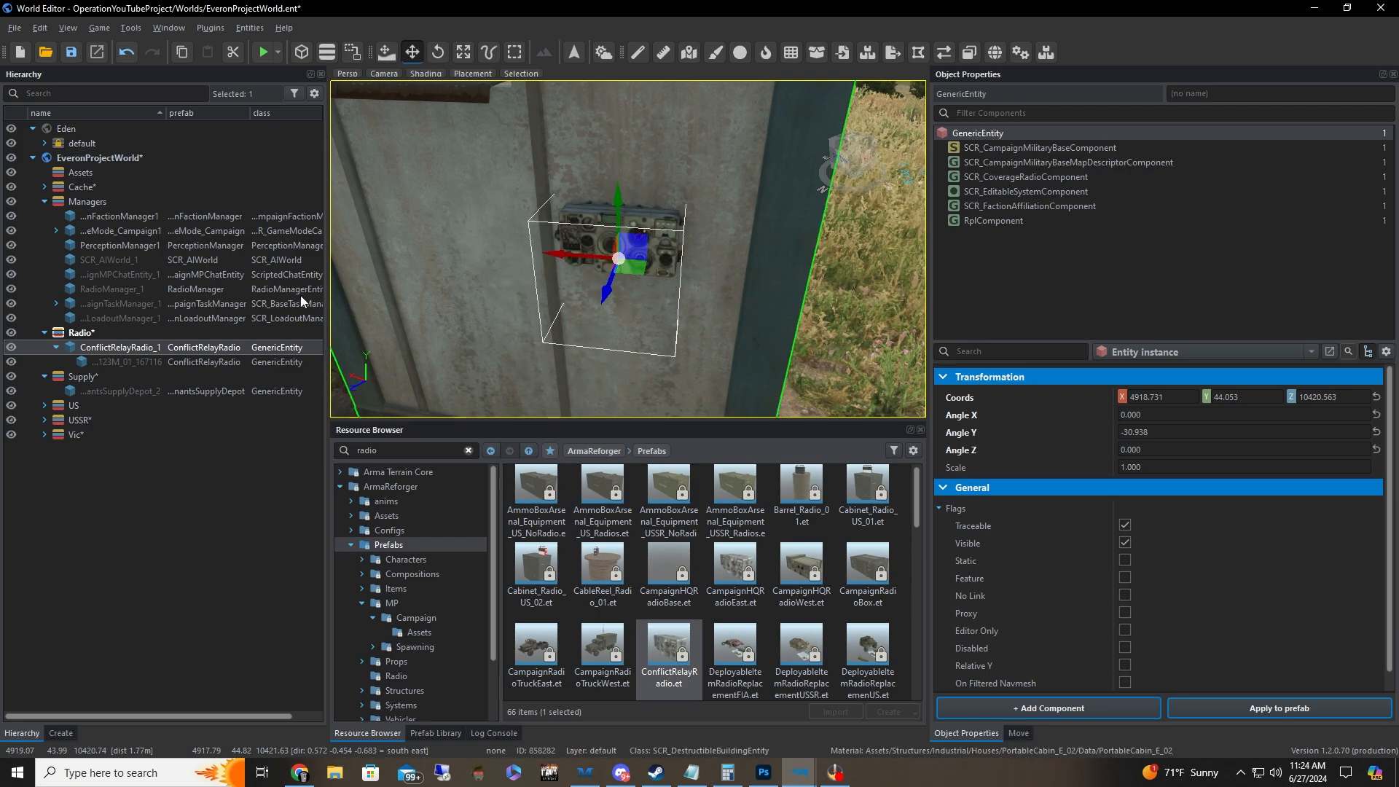
# - Set the relay radio's Faction affiliation to USSR in SCR_FactionAffiliationComponent
pyautogui.click(58, 348)
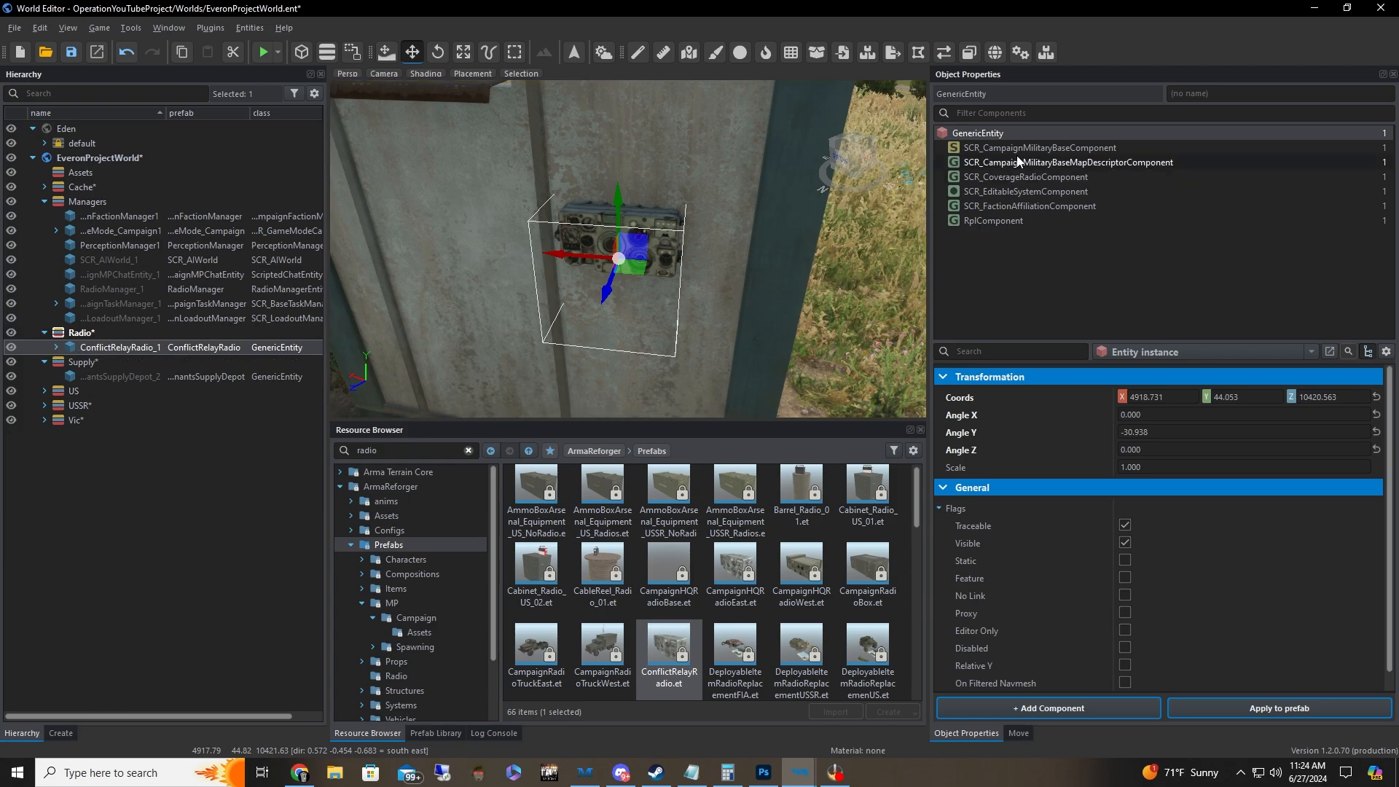
pyautogui.press('s')
pyautogui.moveTo(724, 322); pyautogui.dragTo(763, 332, button='right')
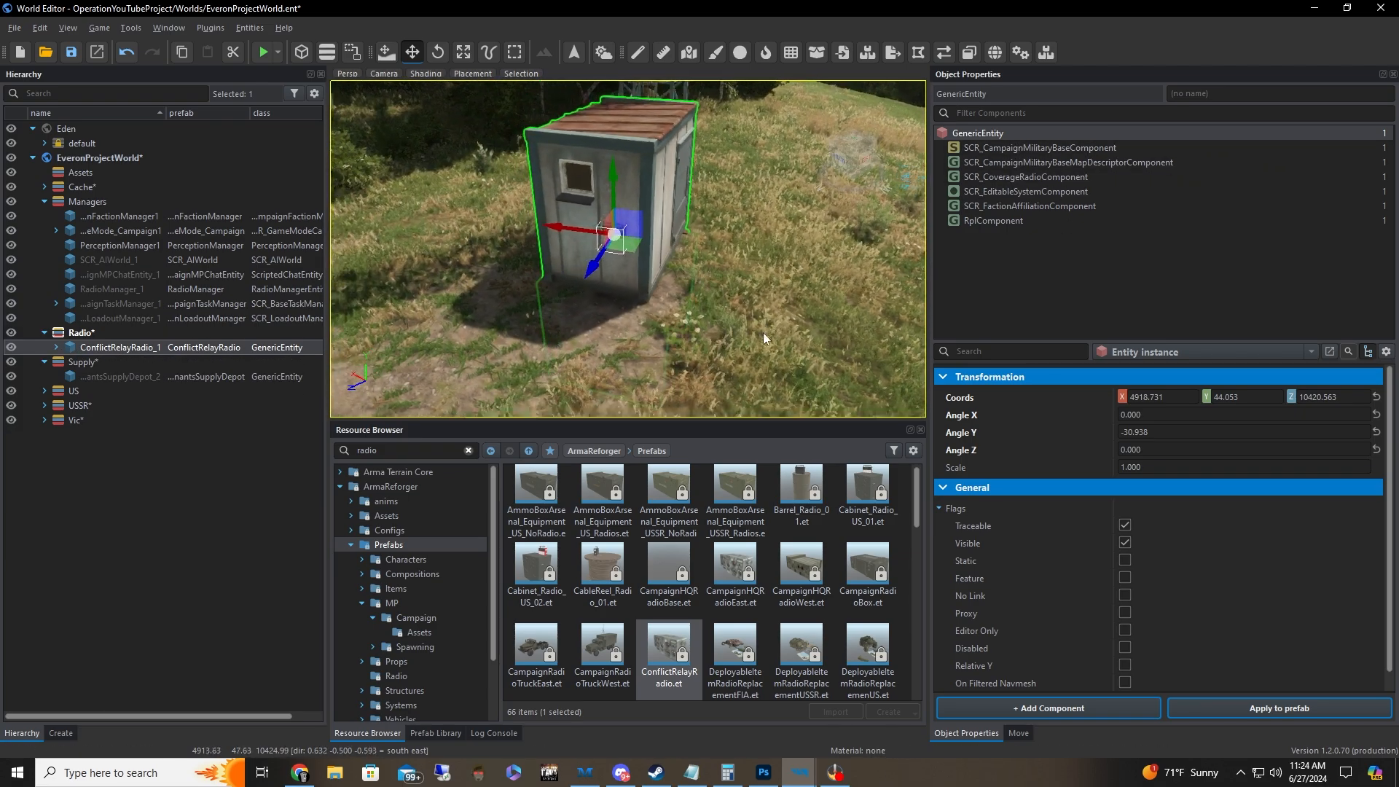
pyautogui.click(1076, 206)
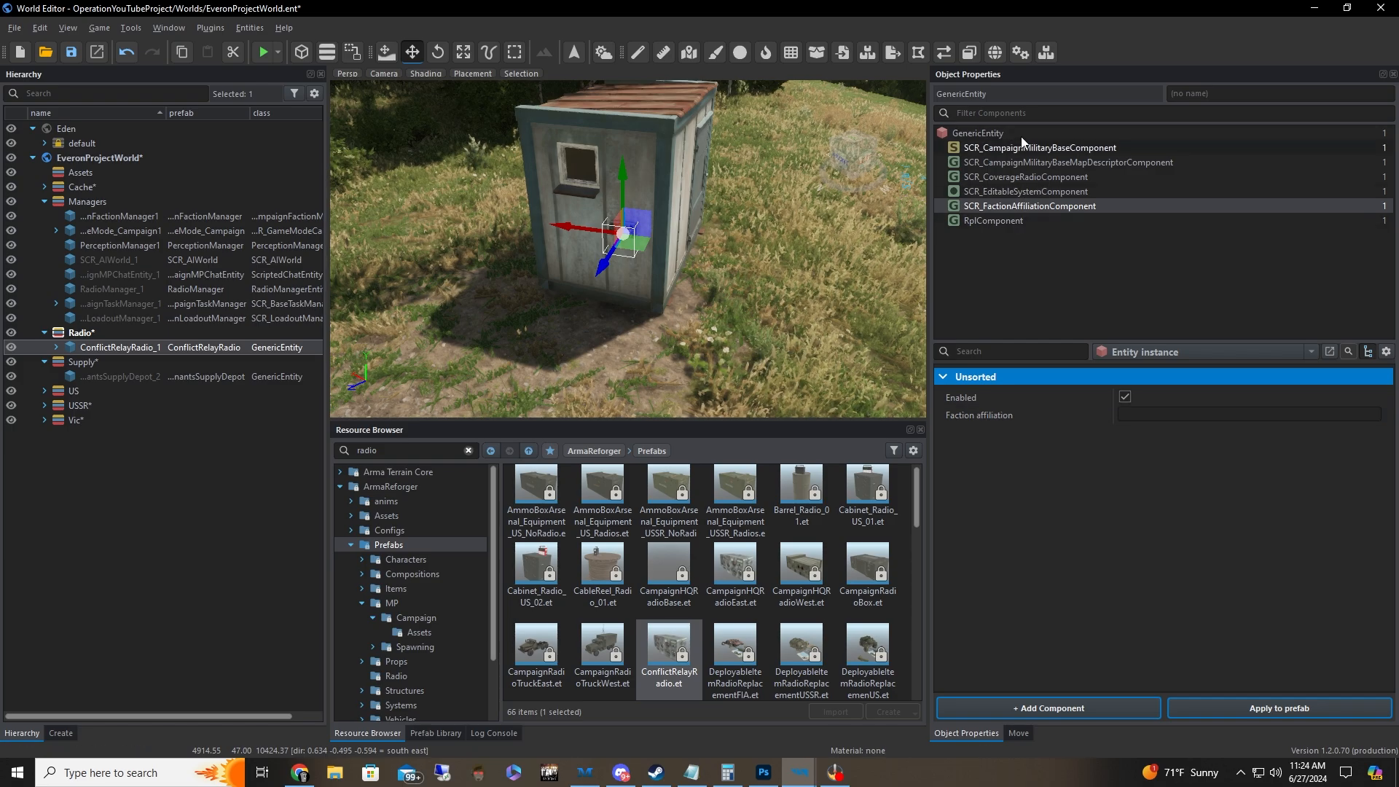
pyautogui.moveTo(729, 320); pyautogui.dragTo(676, 295, button='right')
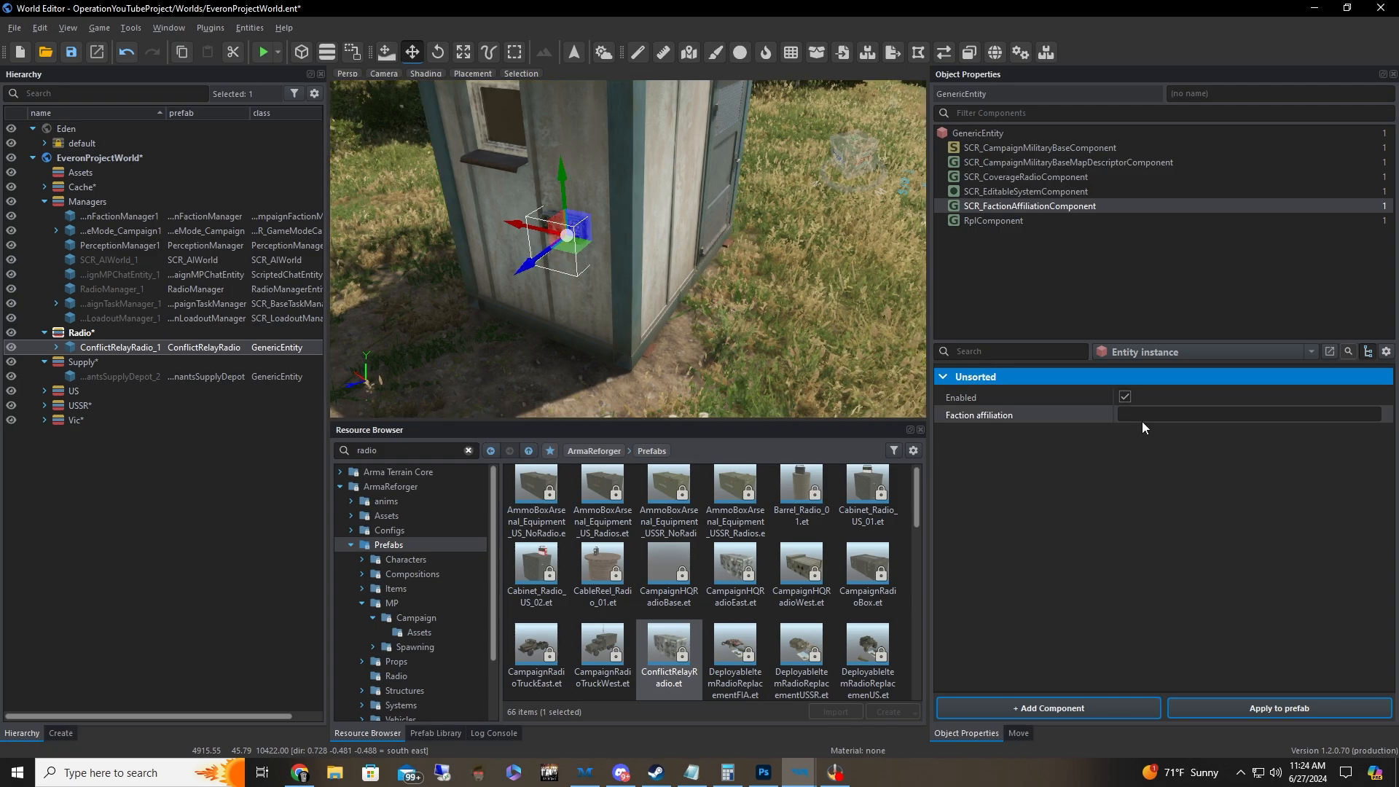
pyautogui.click(1166, 421)
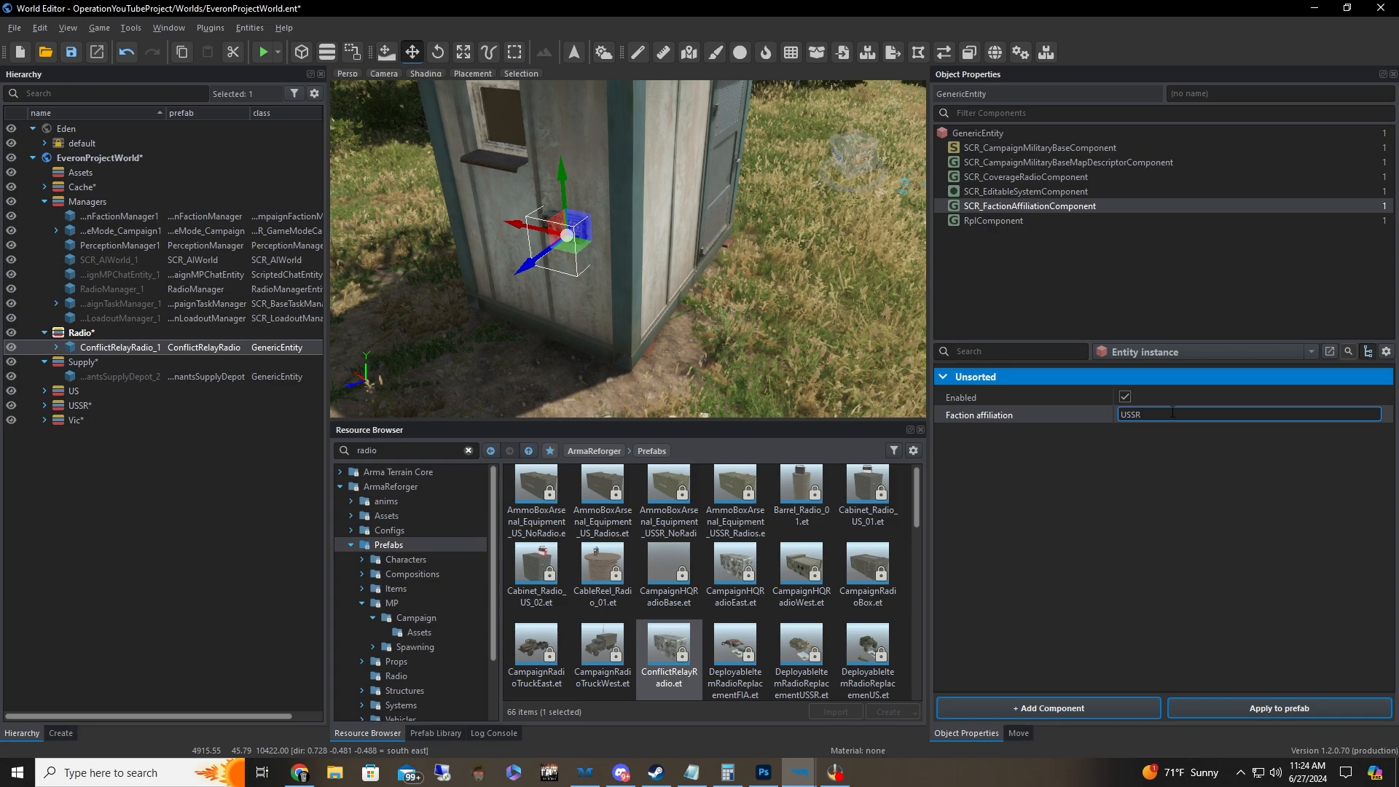
# - Examine the relay radio's SCR_CoverageRadioComponent and its RelayTransceiver frequency and range settings
pyautogui.click(1056, 190)
pyautogui.click(1058, 177)
pyautogui.press('s')
pyautogui.moveTo(834, 280); pyautogui.dragTo(823, 292, button='right')
pyautogui.click(948, 531)
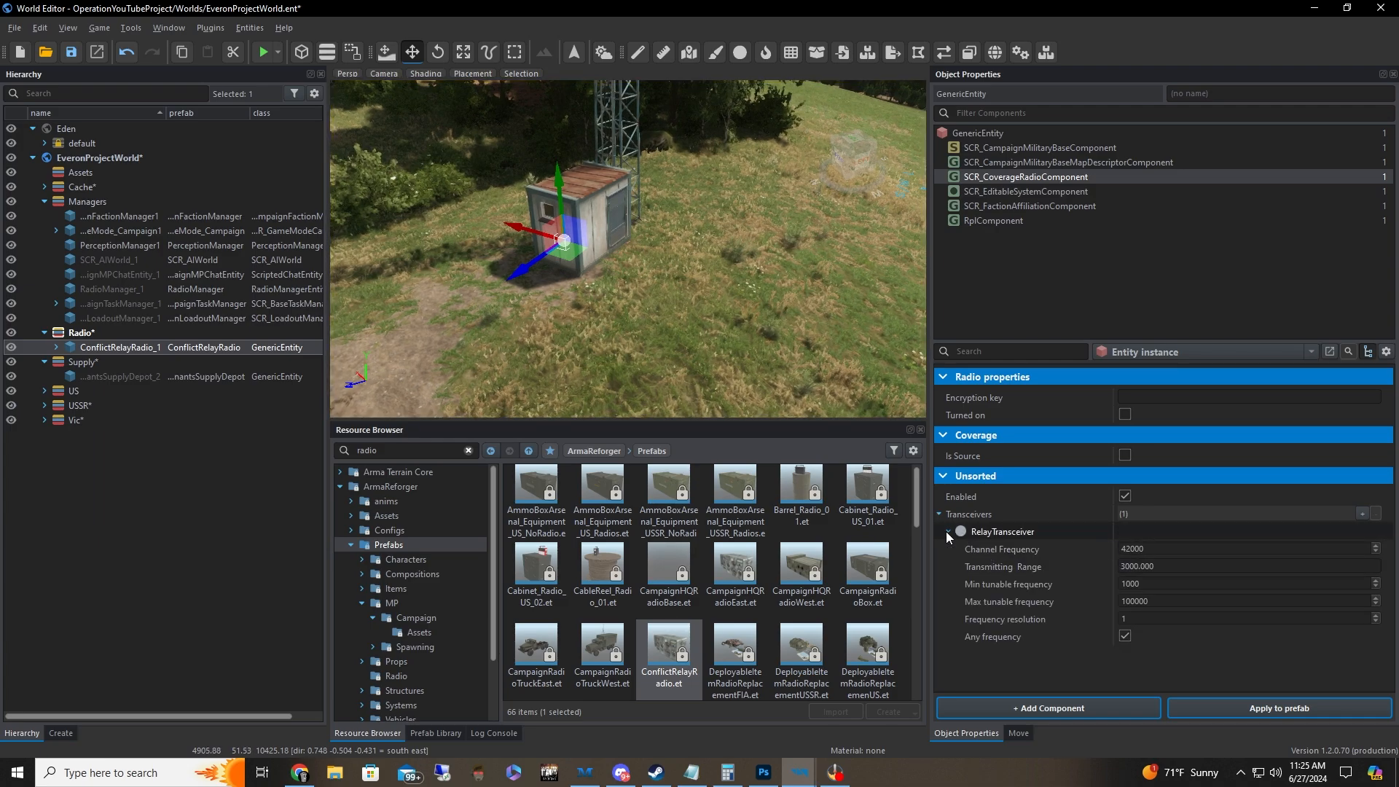
# - Examine the relay radio's position on the cabin and the radio mast from several sides
pyautogui.press('s')
pyautogui.press('d')
pyautogui.moveTo(758, 364); pyautogui.dragTo(659, 375, button='right')
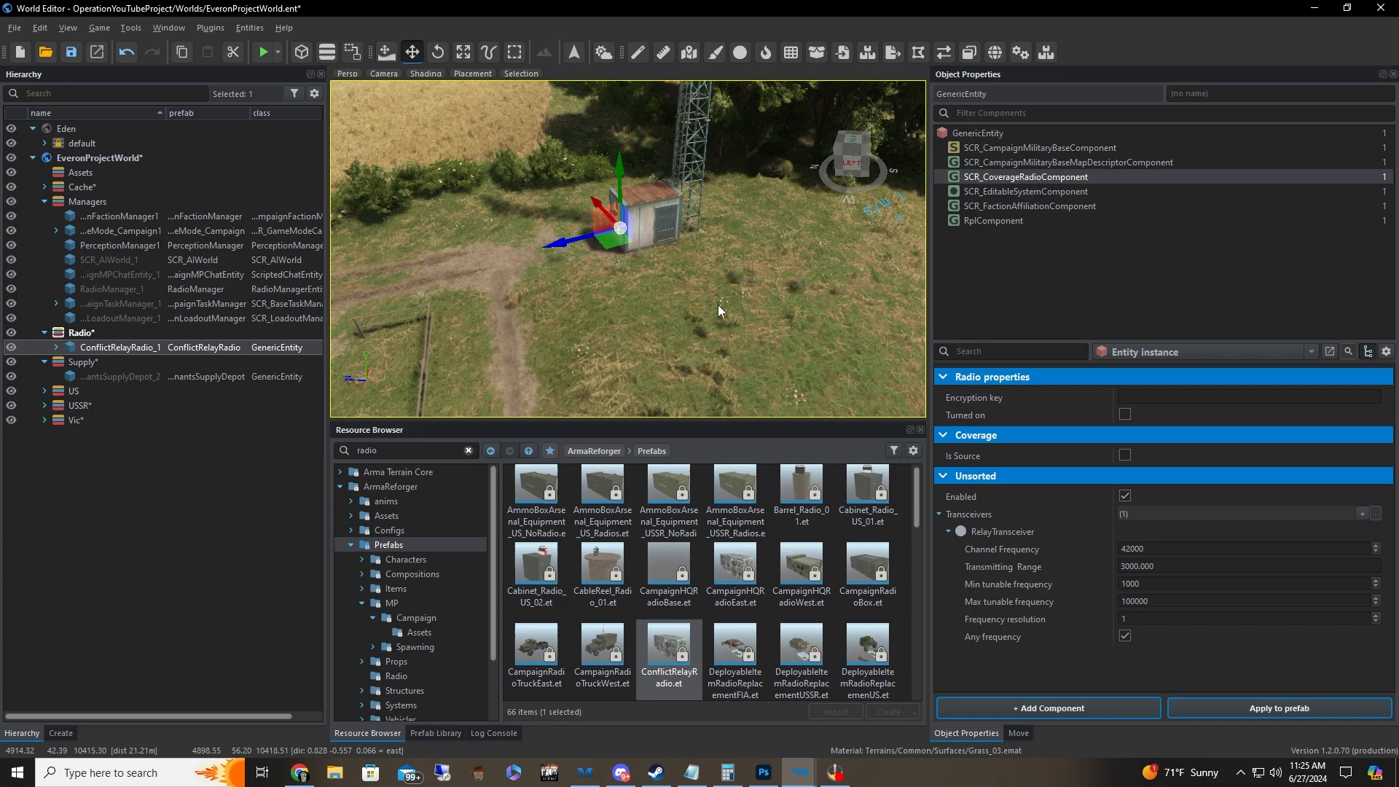
pyautogui.press('d')
pyautogui.moveTo(719, 305); pyautogui.dragTo(880, 294, button='right')
pyautogui.press('s')
pyautogui.press('d')
pyautogui.press('w')
pyautogui.press('a')
pyautogui.press('w')
pyautogui.press('a')
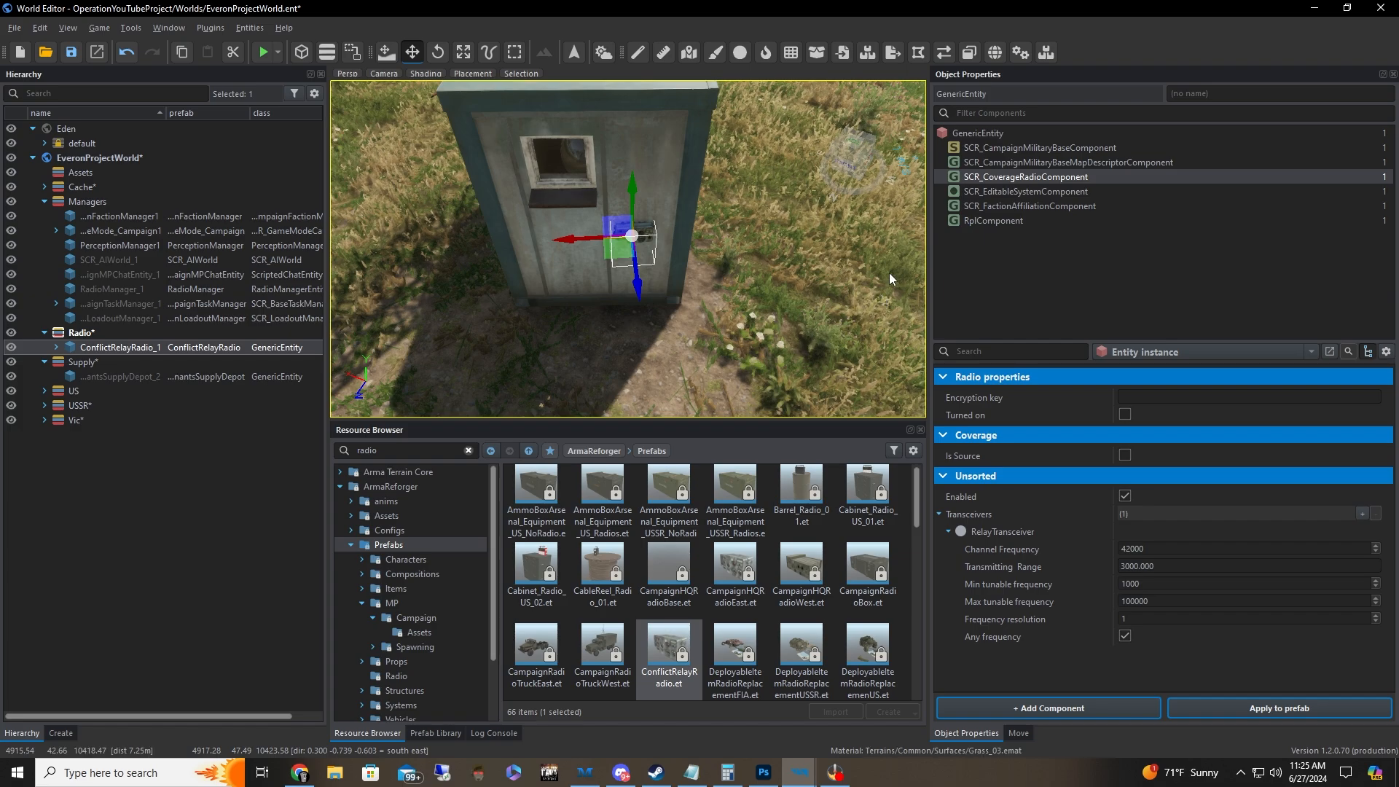
# - Survey the terrain around GallowsHill, Etoupe and the Industrial area from high above to judge the relay radio's coverage
pyautogui.press('s')
pyautogui.moveTo(889, 273); pyautogui.dragTo(782, 326, button='right')
pyautogui.press('s')
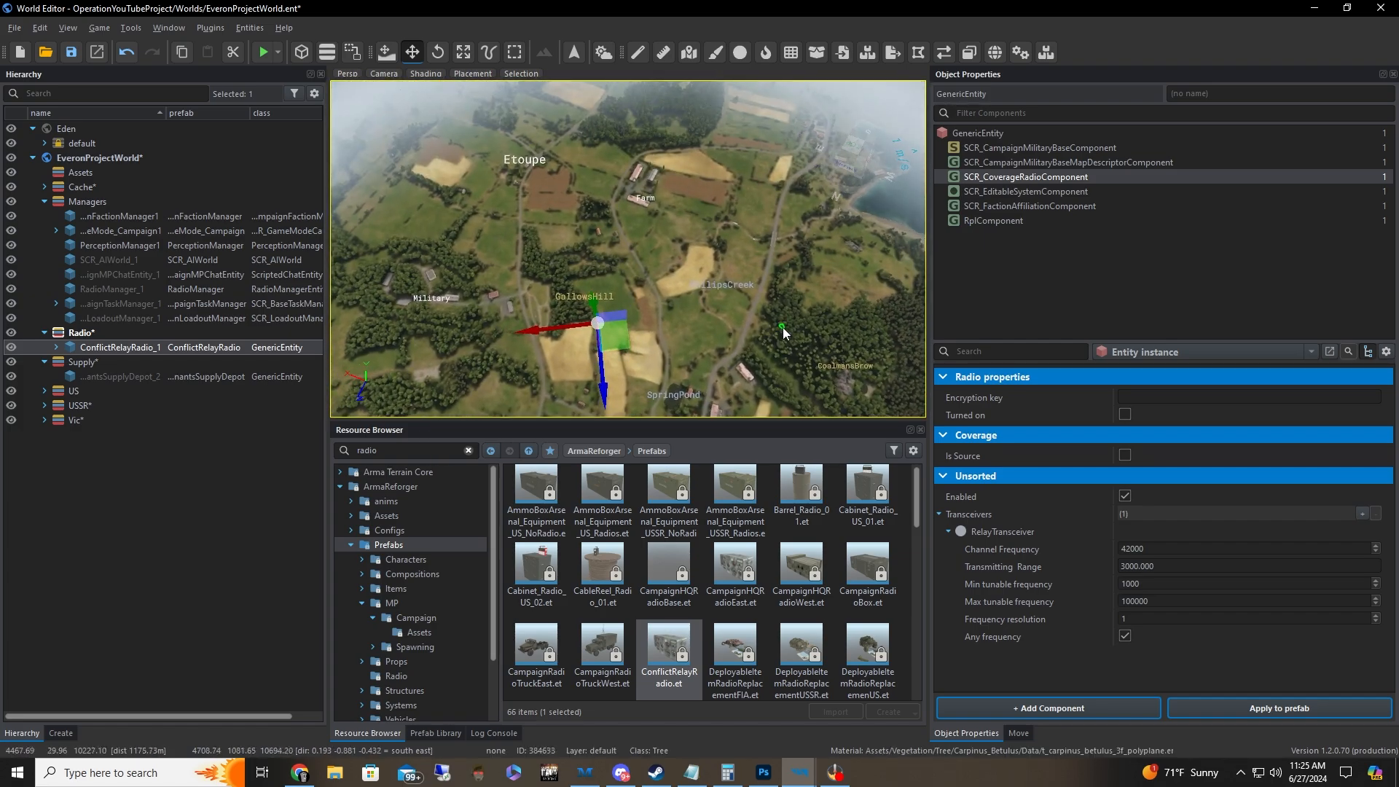
pyautogui.moveTo(643, 306); pyautogui.dragTo(681, 294, button='right')
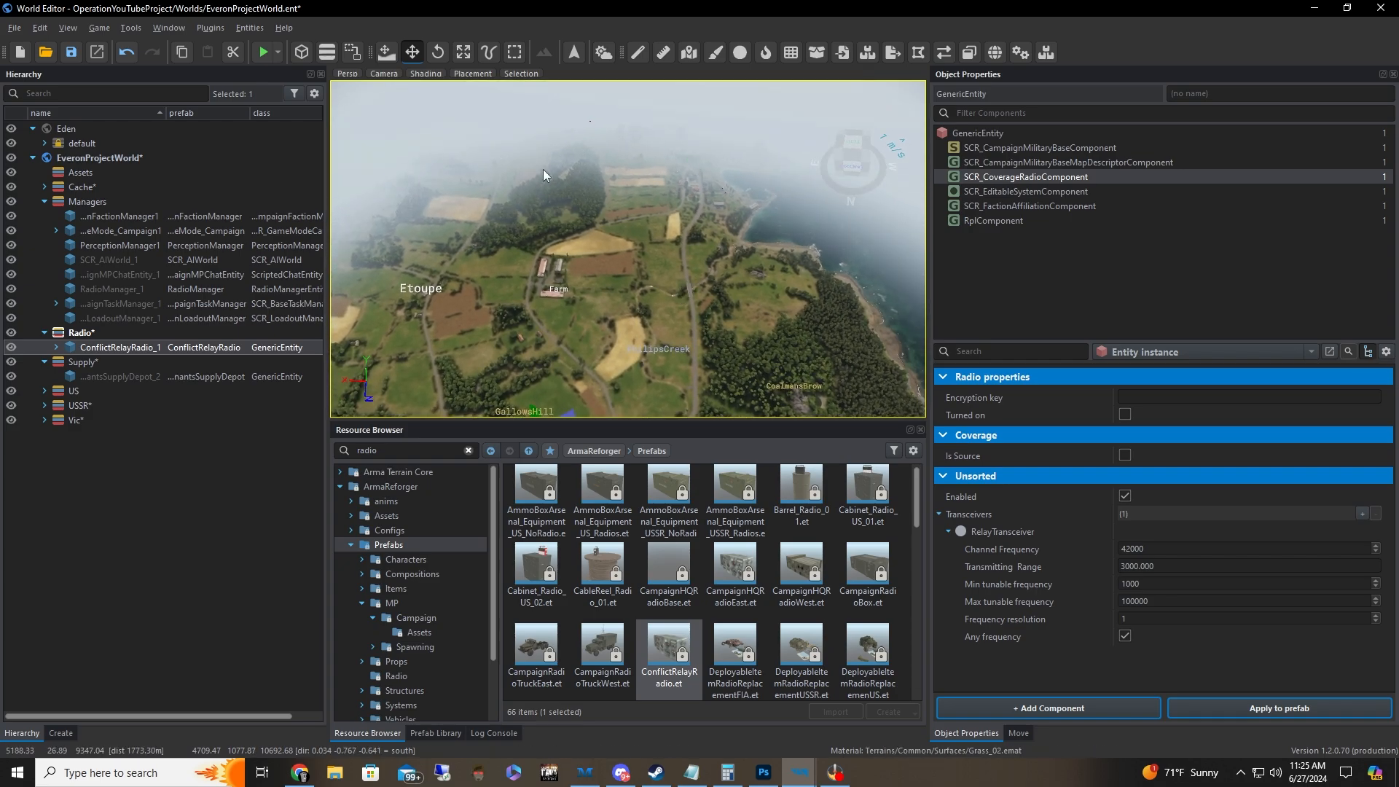
pyautogui.moveTo(544, 175); pyautogui.dragTo(493, 336, button='right')
pyautogui.press('w')
pyautogui.press('a')
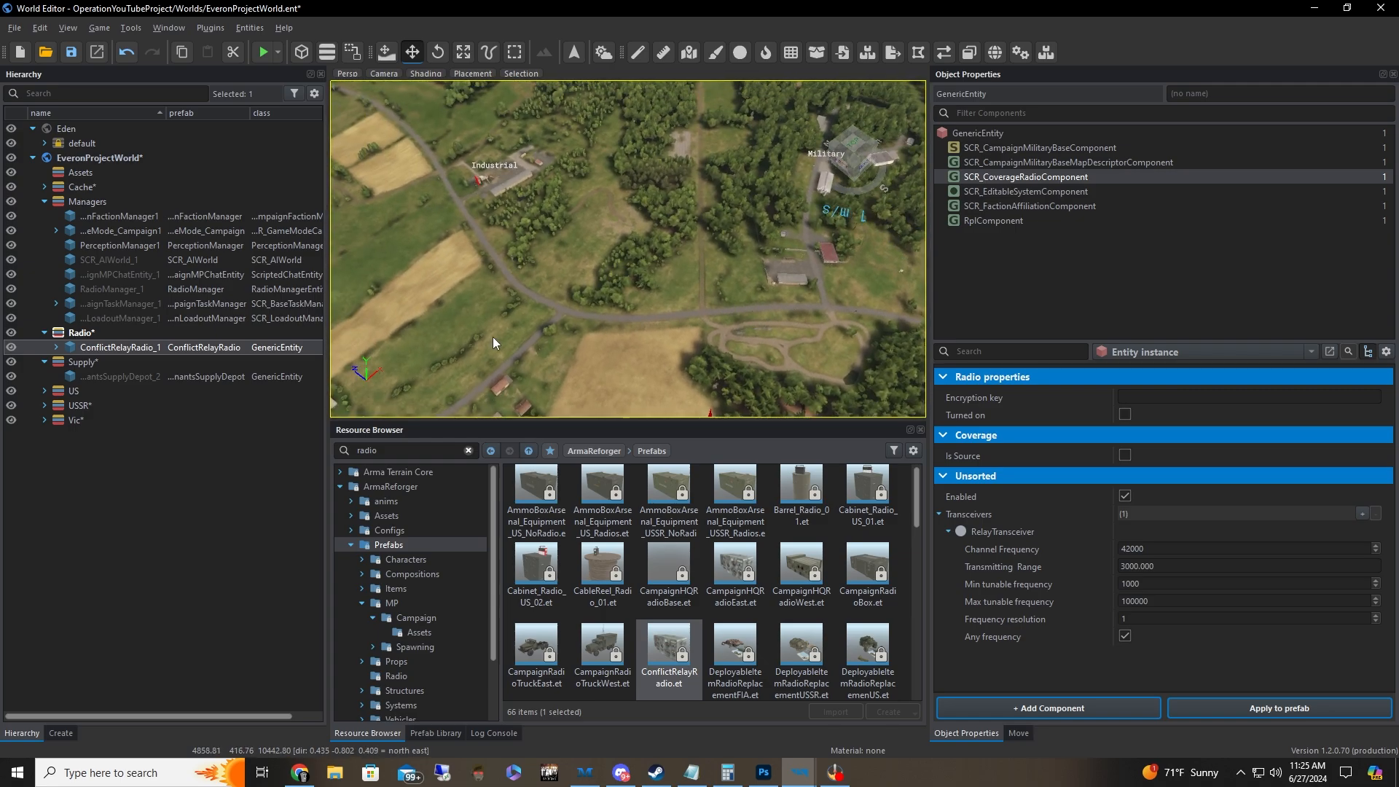
pyautogui.press('w')
pyautogui.moveTo(516, 346); pyautogui.dragTo(649, 295, button='right')
pyautogui.press('w')
pyautogui.moveTo(754, 262); pyautogui.dragTo(601, 295, button='right')
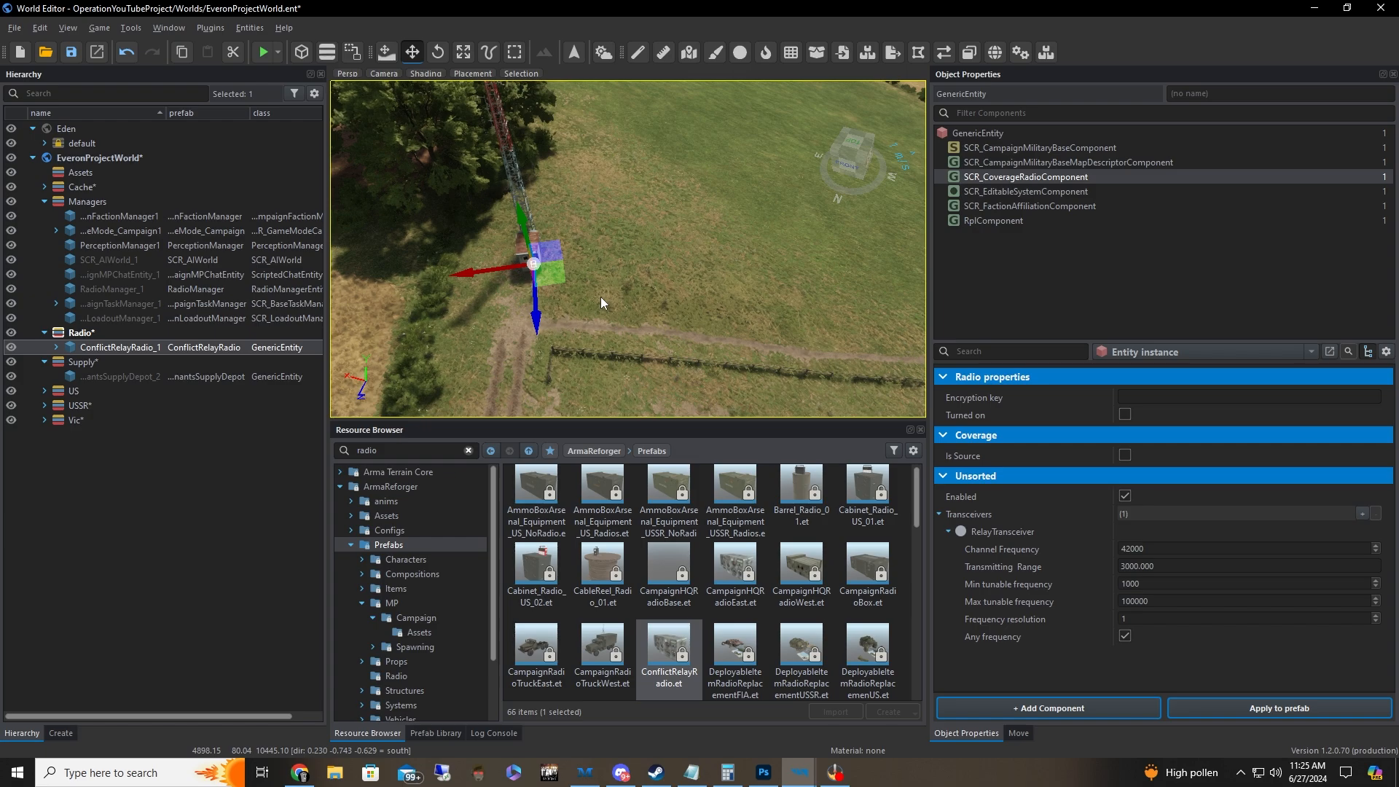
# - Inspect the mounted relay radio close up and the open ground around the mast and cabin
pyautogui.moveTo(600, 296); pyautogui.dragTo(568, 273, button='right')
pyautogui.press('w')
pyautogui.press('s')
pyautogui.press('w')
pyautogui.press('a')
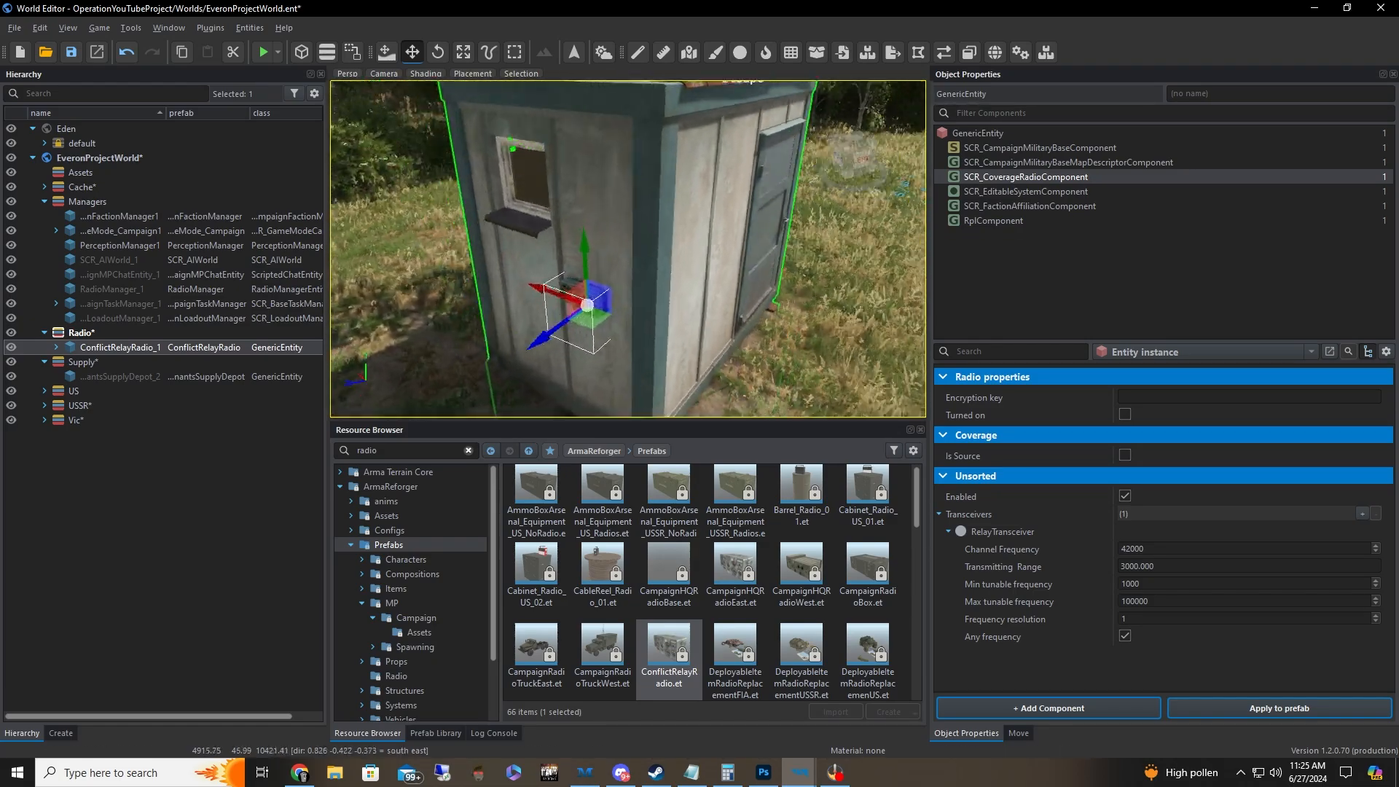
pyautogui.scroll(3, 569, 273)
pyautogui.scroll(-3, 568, 273)
pyautogui.press('s')
pyautogui.moveTo(743, 298); pyautogui.dragTo(699, 326, button='right')
pyautogui.press('d')
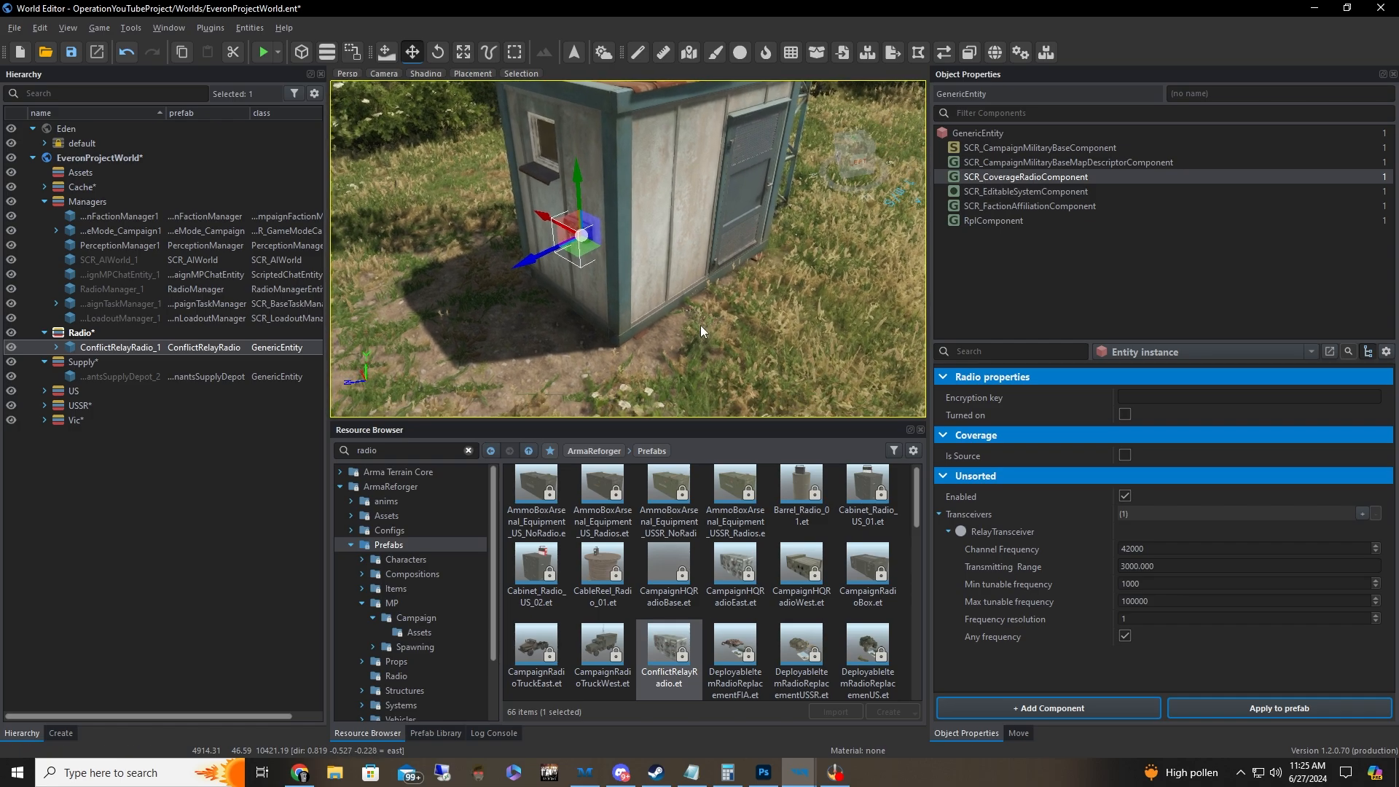
pyautogui.press('s')
pyautogui.moveTo(701, 326); pyautogui.dragTo(707, 322, button='right')
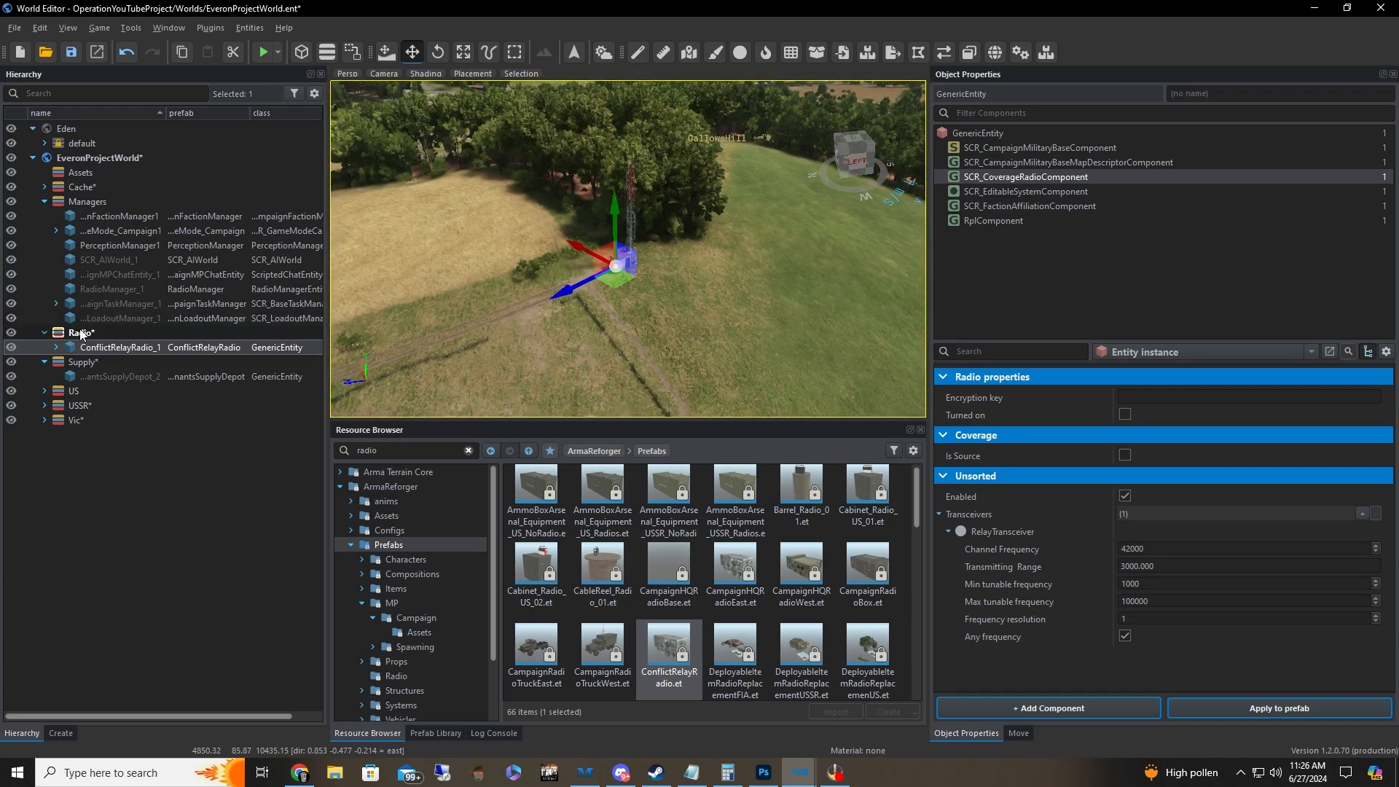
# - Search the prefabs for "amb" and place three AmbientPatrolSpawnpoint_USSR.et spawn points around the radio mast in the Radio layer
pyautogui.doubleClick(398, 447)
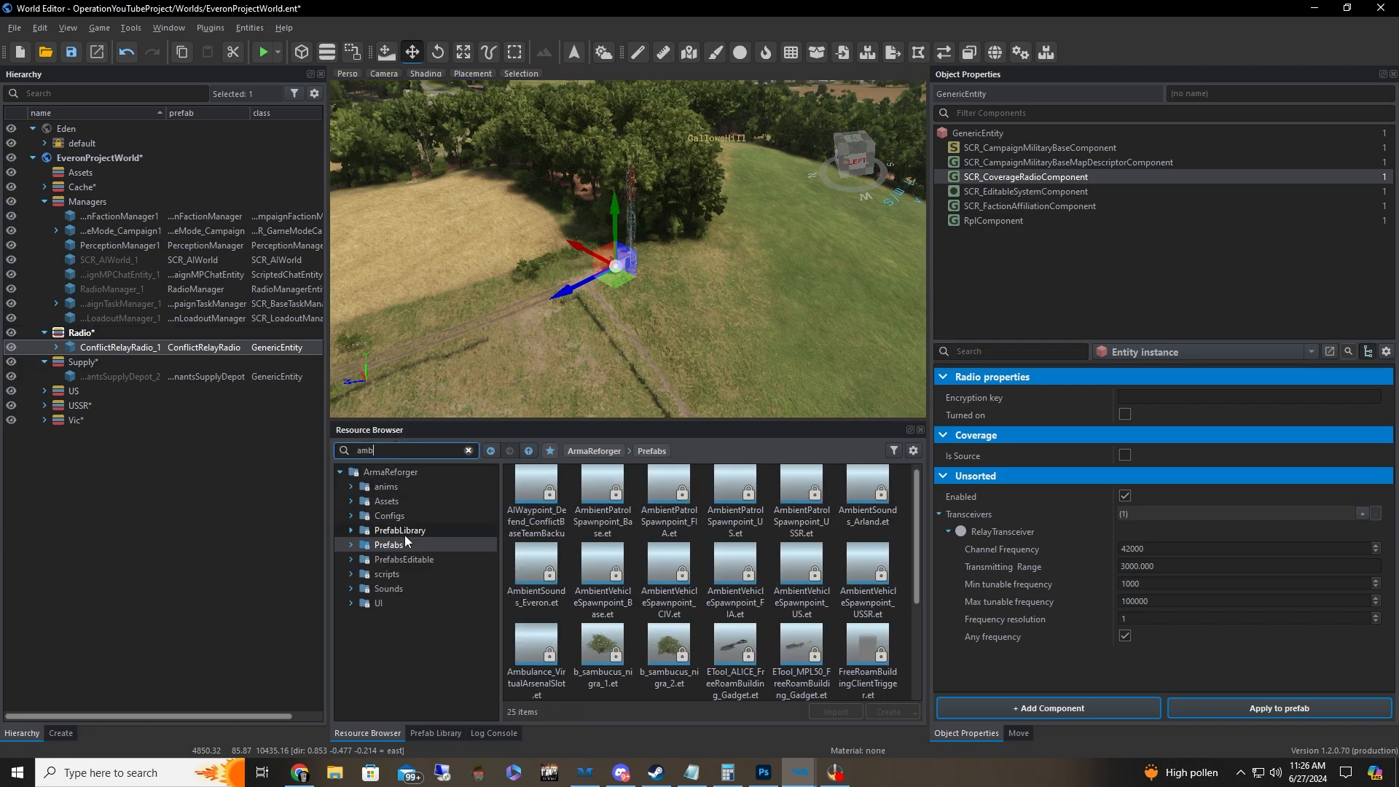
pyautogui.moveTo(801, 496); pyautogui.dragTo(669, 304)
pyautogui.click(494, 281)
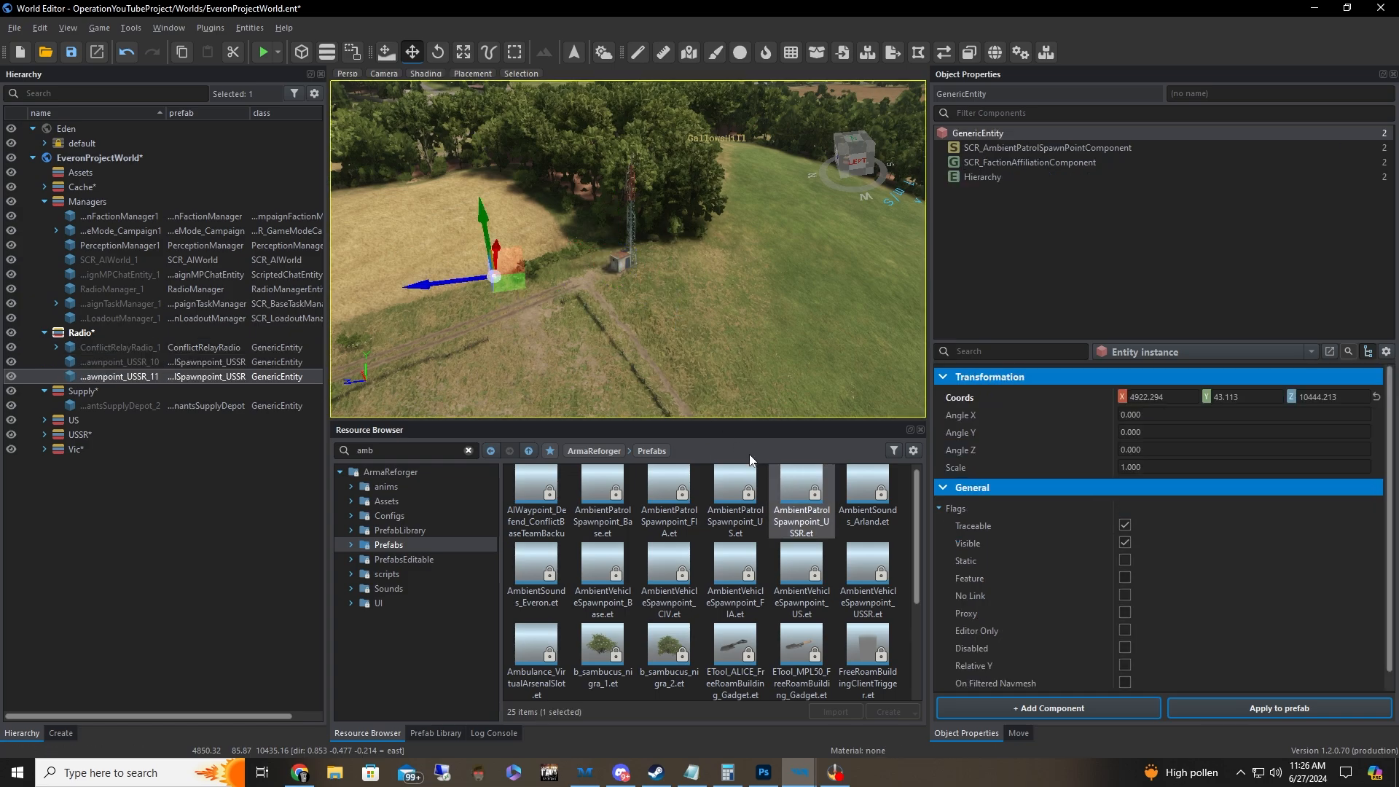
pyautogui.moveTo(688, 252); pyautogui.dragTo(686, 257)
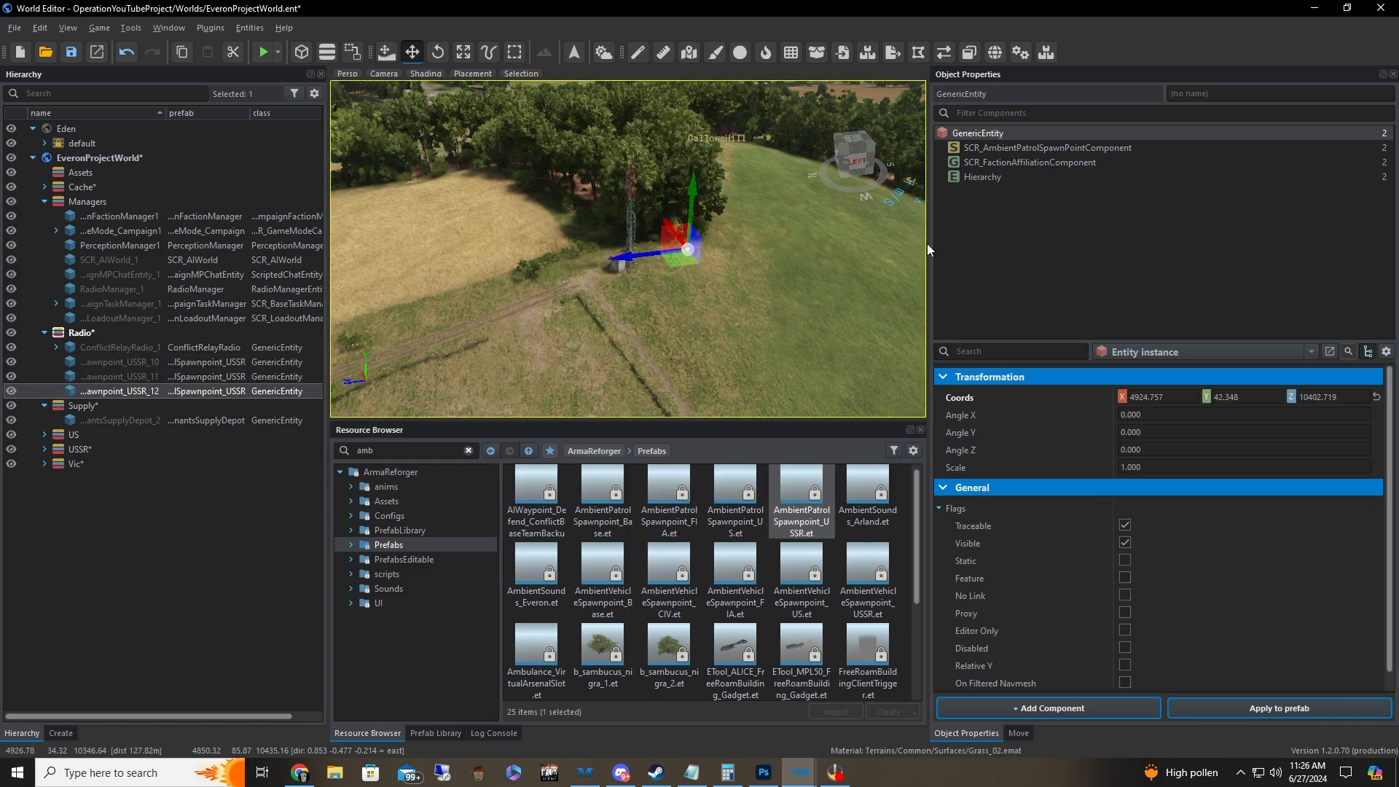
# - Locate the patrol spawn point's default waypoint prefab and place three AIWaypoint_Defend_Large.et waypoints at the radio cabin
pyautogui.click(157, 364)
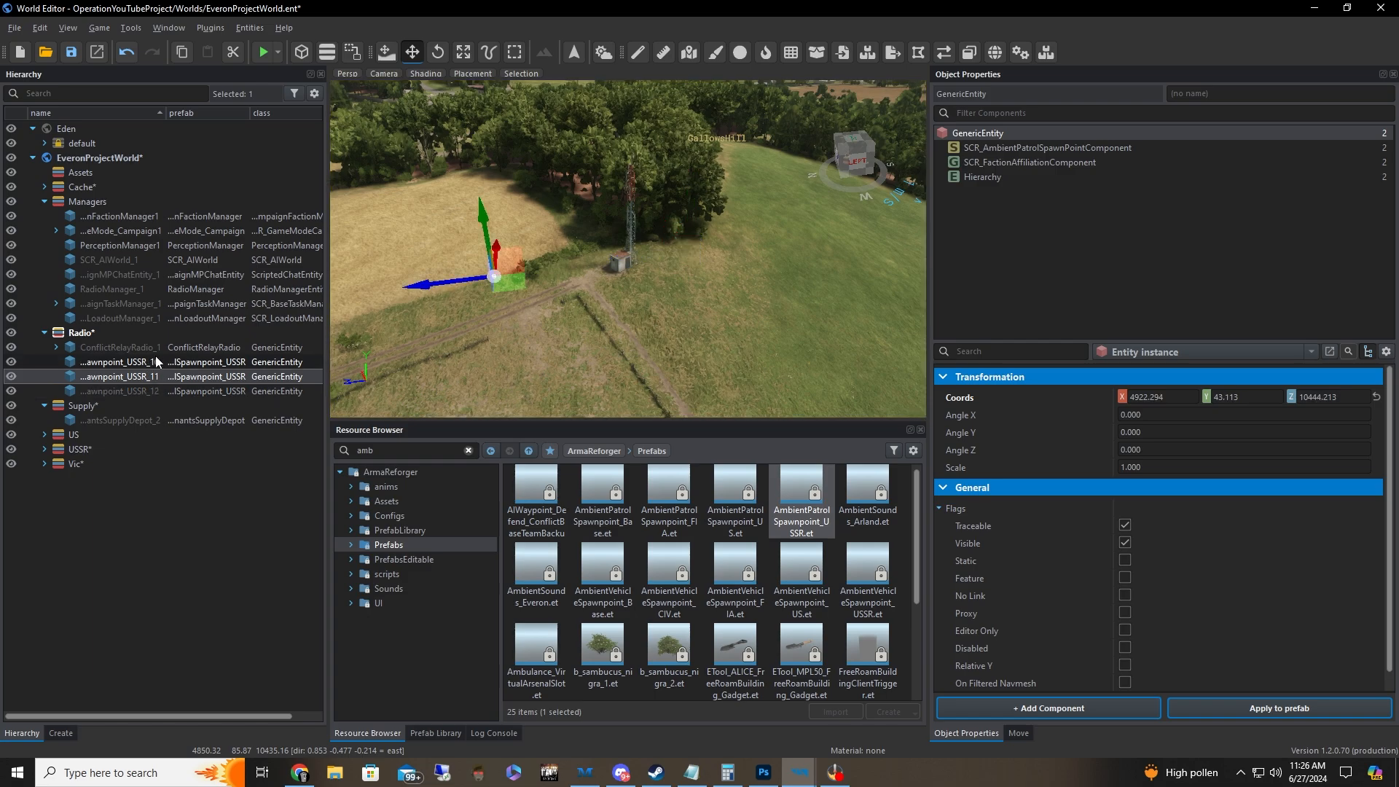
pyautogui.click(1076, 163)
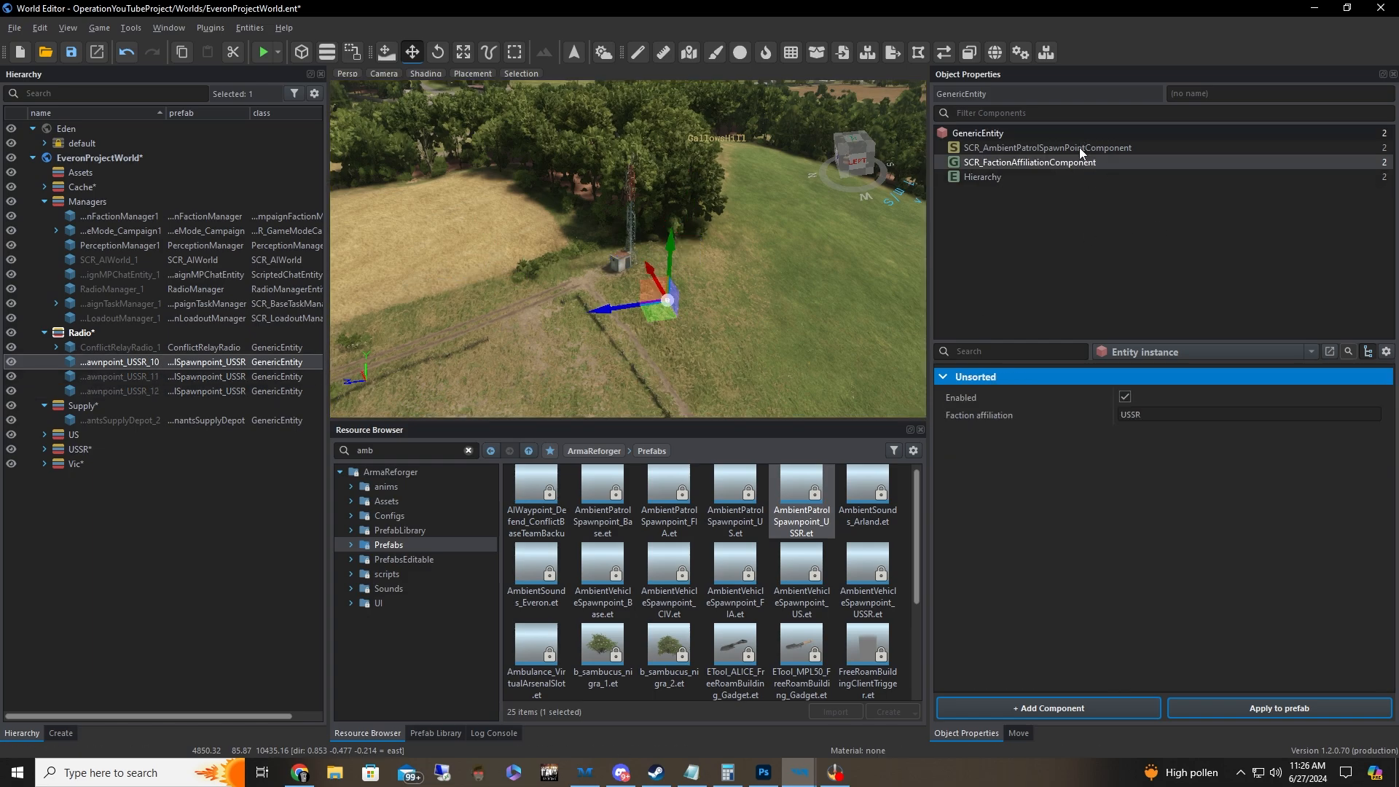
pyautogui.click(1047, 148)
pyautogui.click(1358, 432)
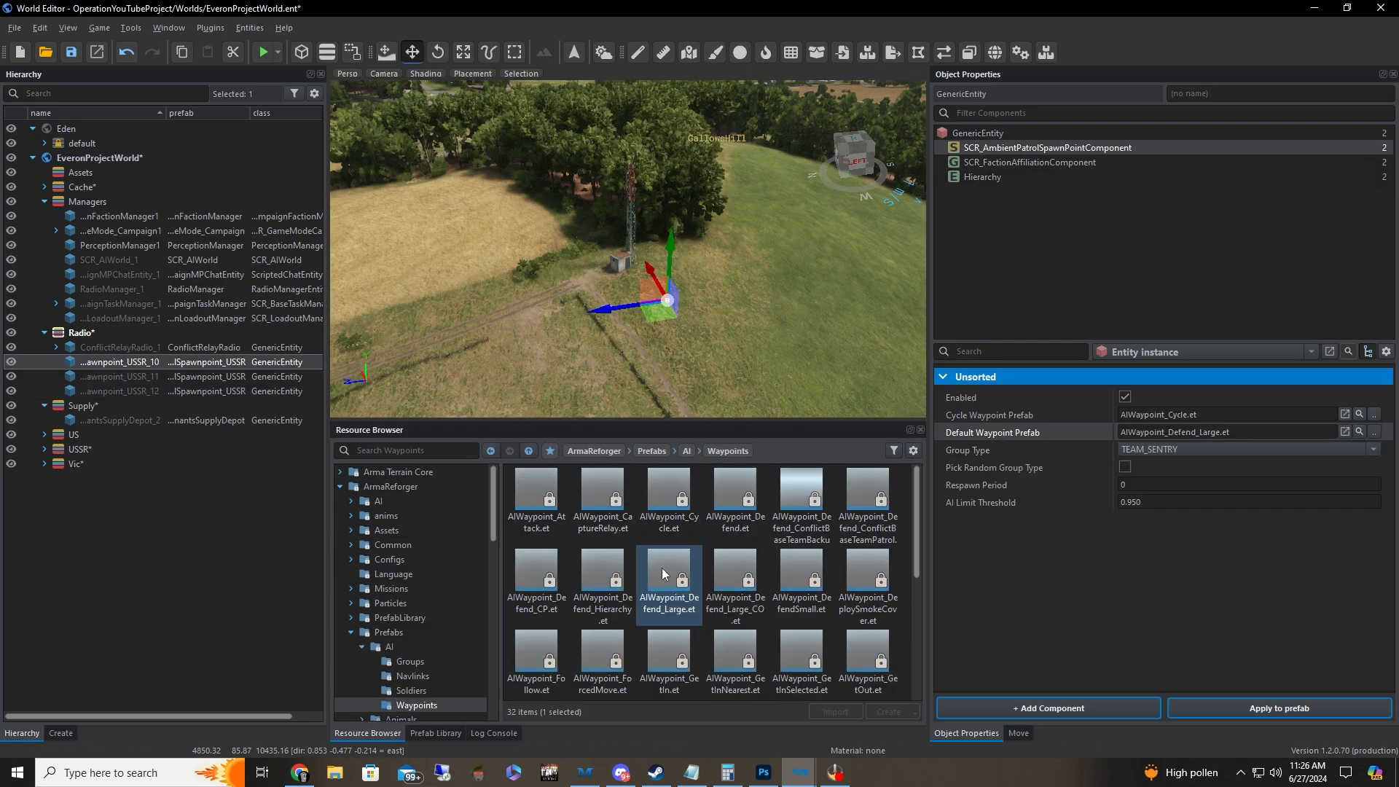
pyautogui.moveTo(671, 573); pyautogui.dragTo(625, 281)
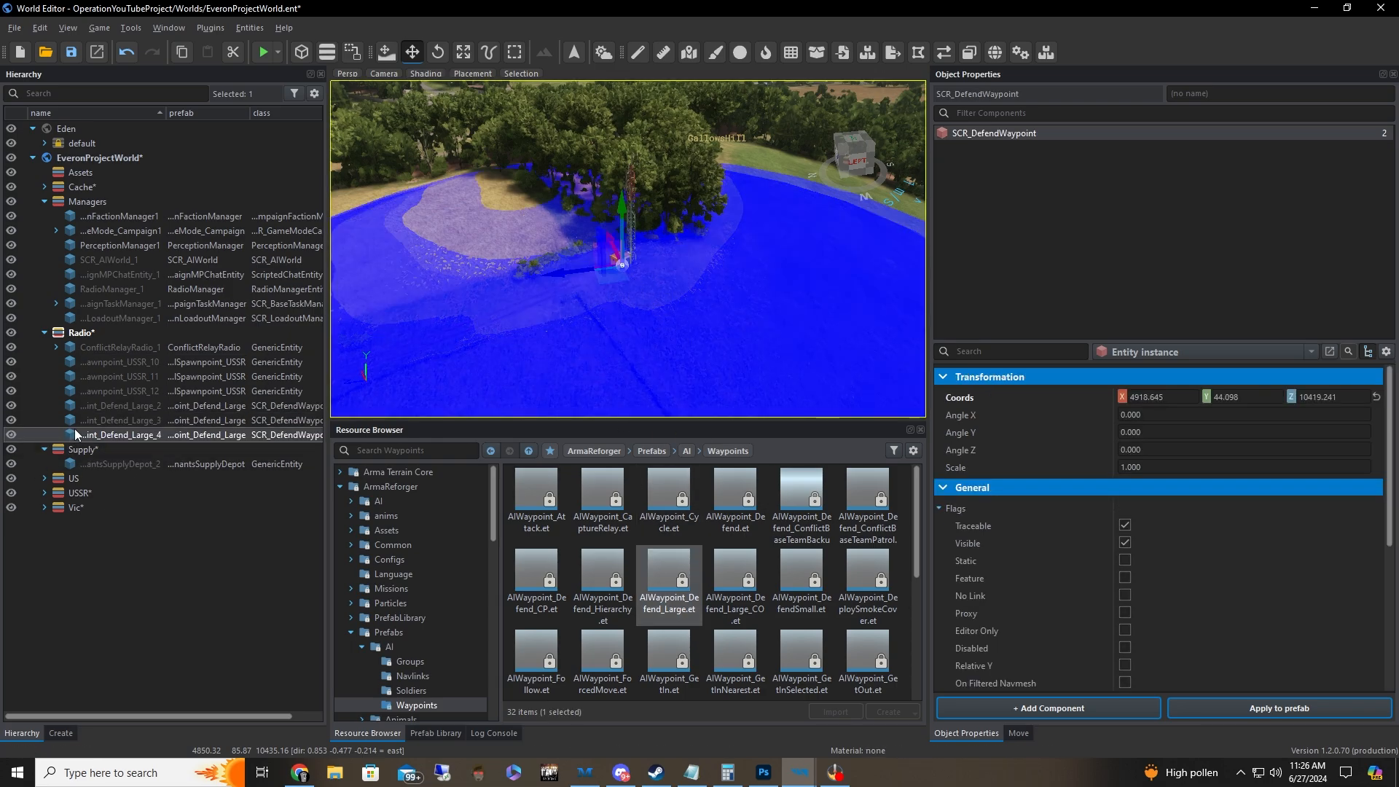
# - Parent one AIWaypoint_Defend_Large waypoint to each of the three USSR patrol spawn points in the Radio layer
pyautogui.click(138, 406)
pyautogui.moveTo(124, 376); pyautogui.dragTo(56, 392)
pyautogui.click(135, 423)
pyautogui.click(122, 406)
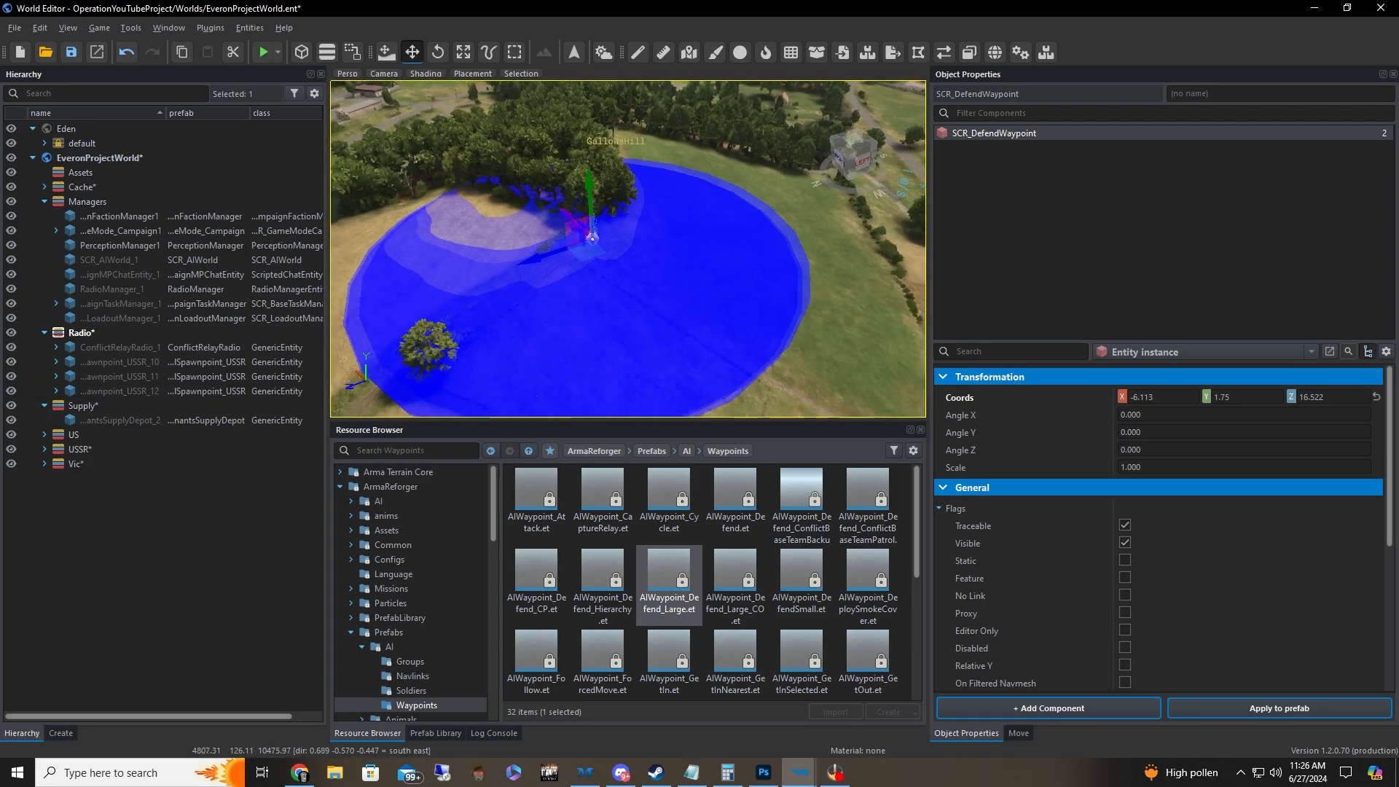
pyautogui.press('s')
pyautogui.moveTo(513, 401); pyautogui.dragTo(513, 401, button='right')
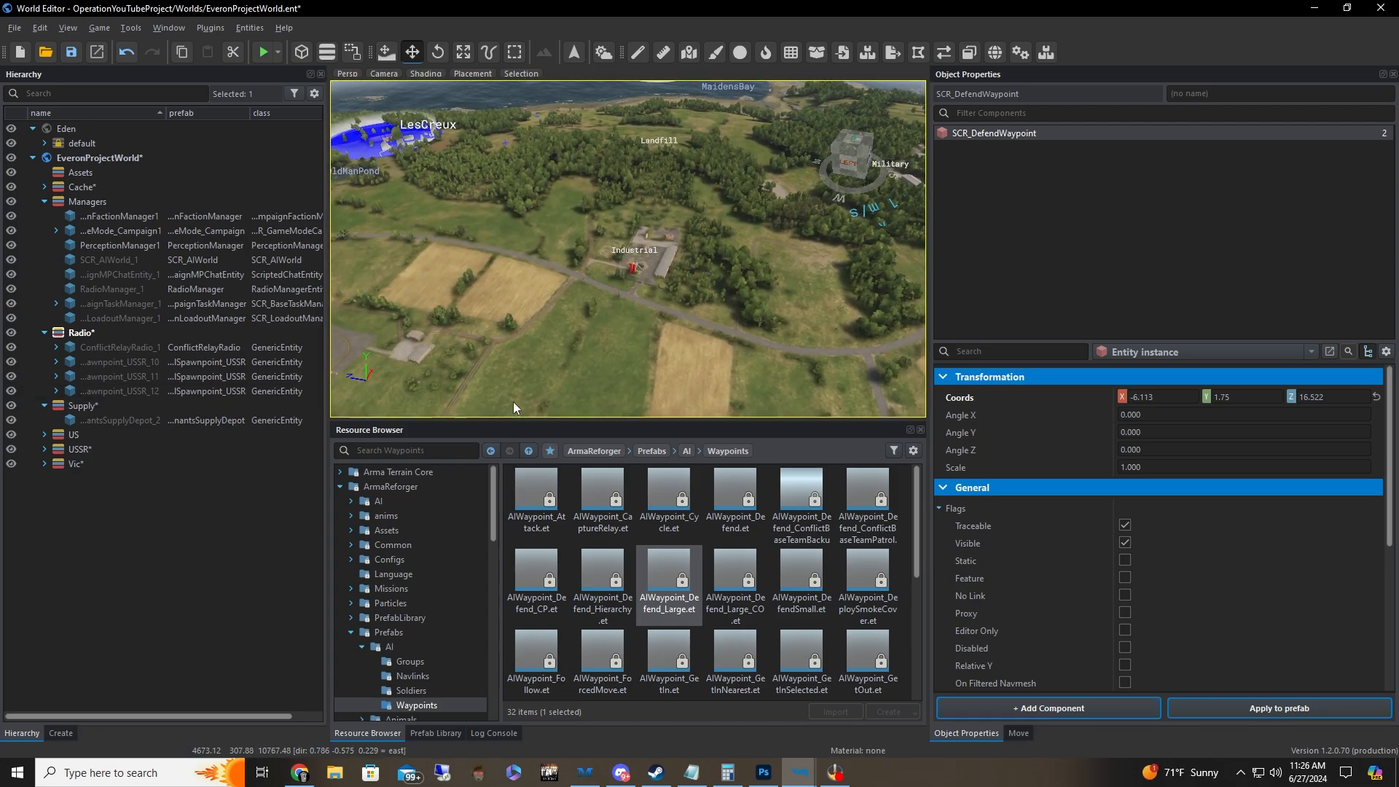